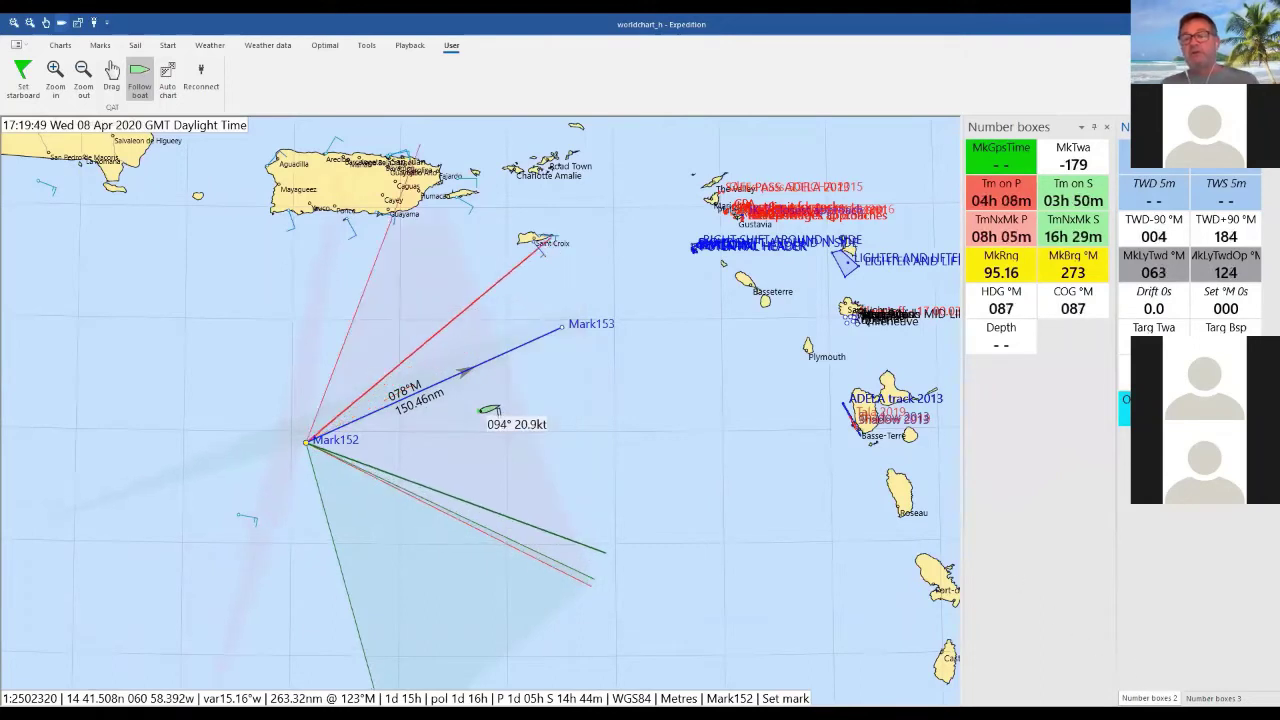
Switch the program's colour scheme to Dusk
right_click(1204, 170)
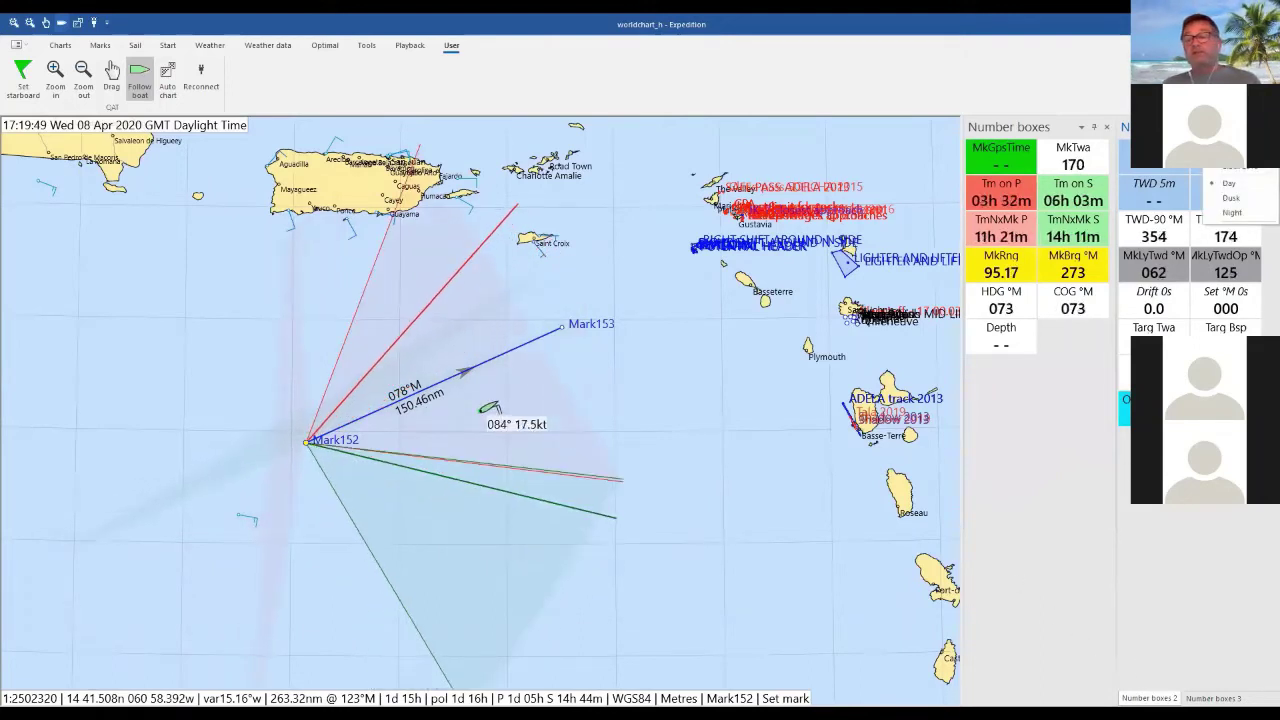
click(1232, 198)
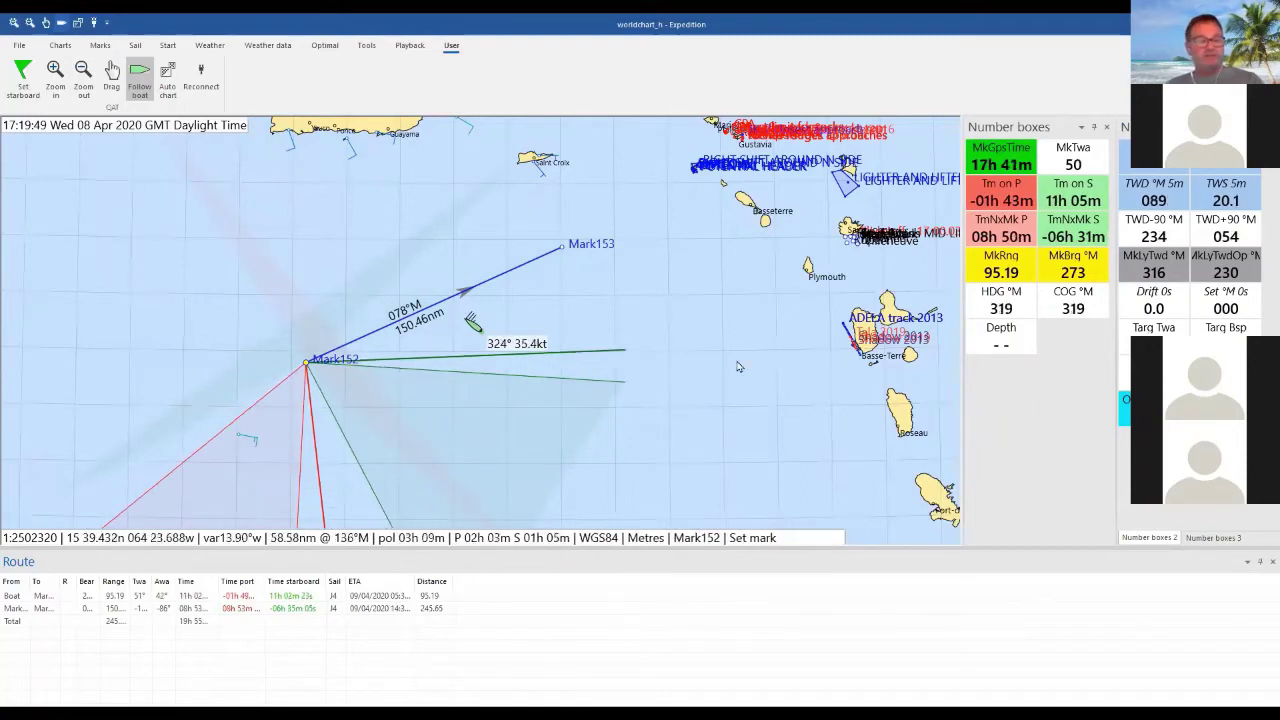
Enable Tablet mode in the System settings and apply it
click(99, 46)
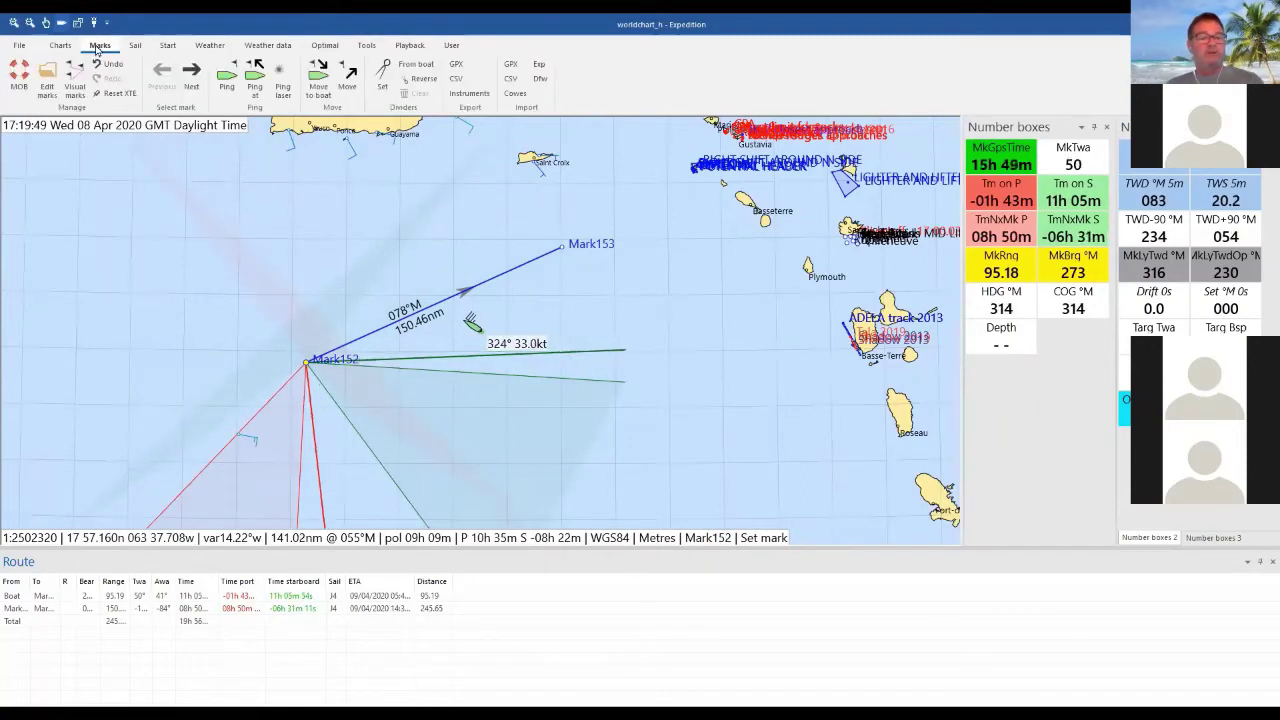
click(31, 50)
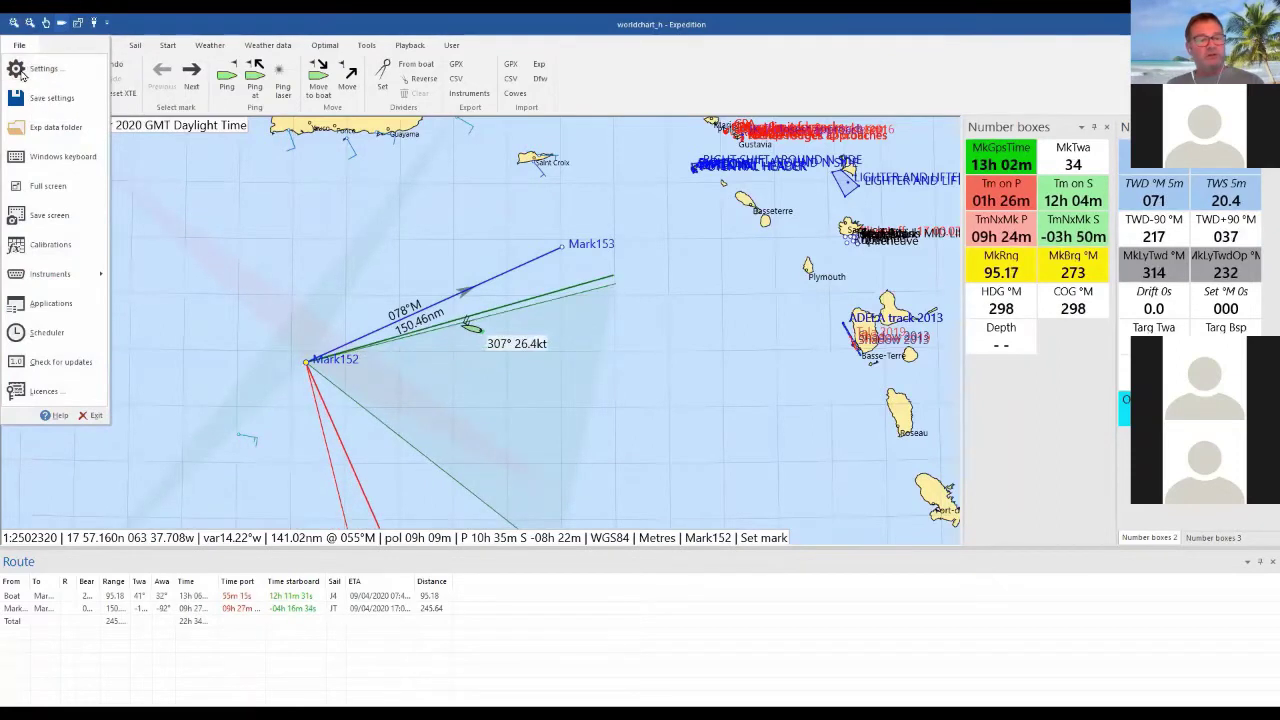
click(20, 72)
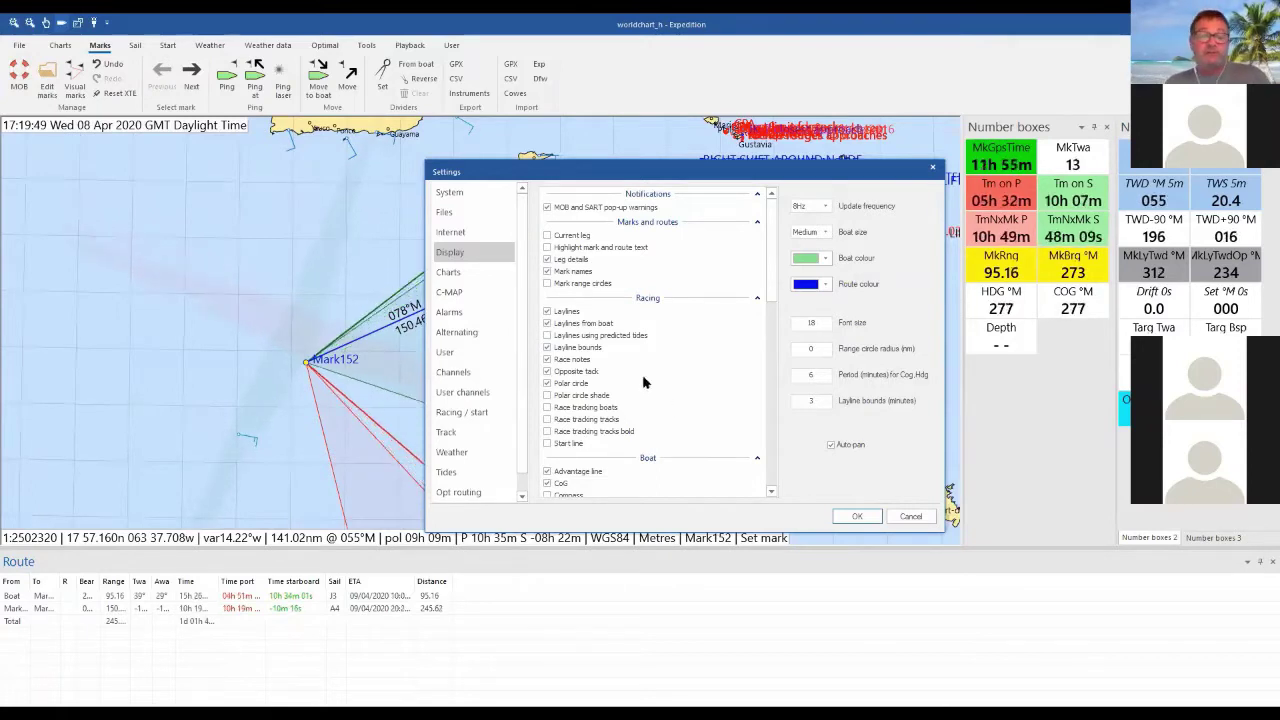
click(448, 196)
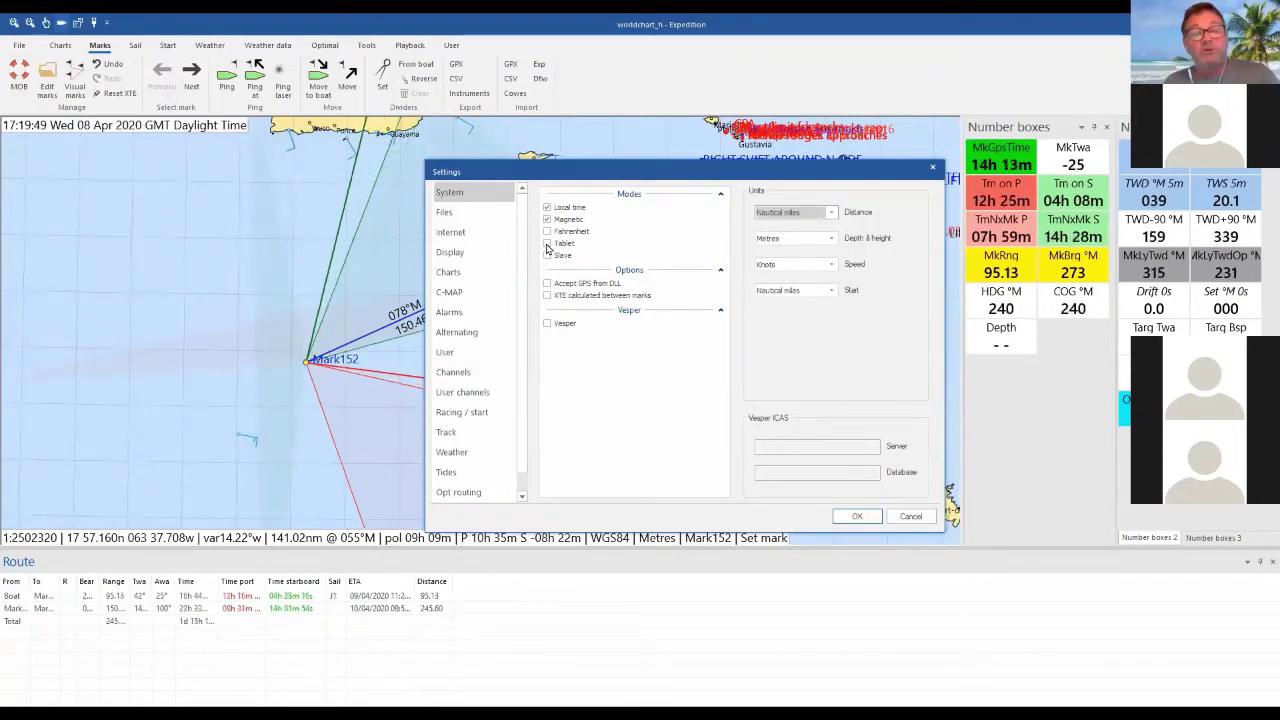
click(547, 244)
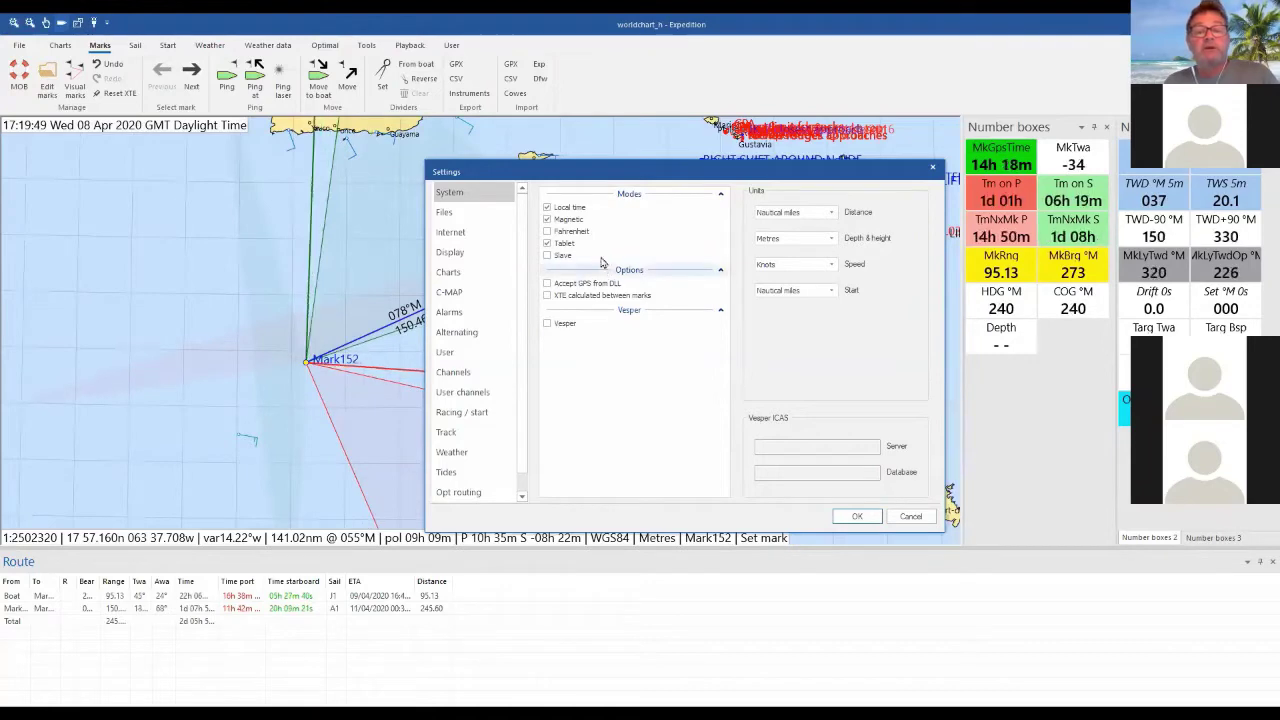
click(851, 516)
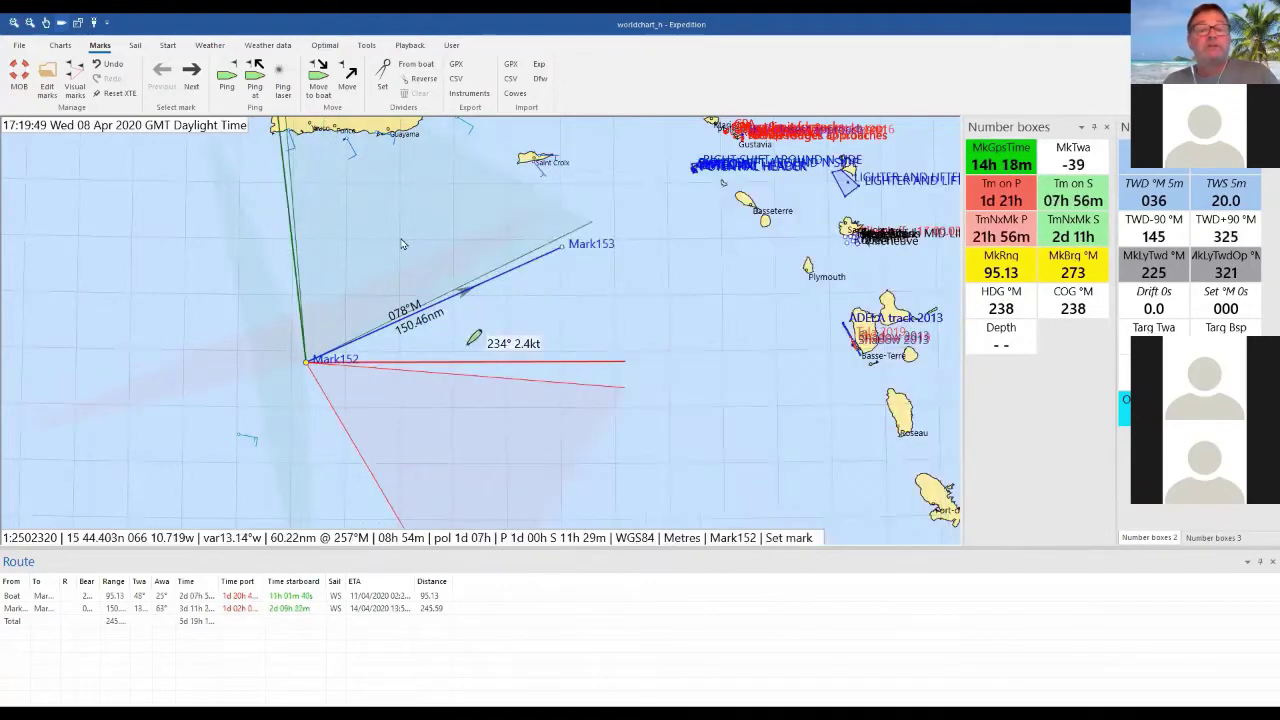
Bring up the on-screen keypad for the active mark's bearing, move it clear of the dialog, and cancel the mark move
click(347, 75)
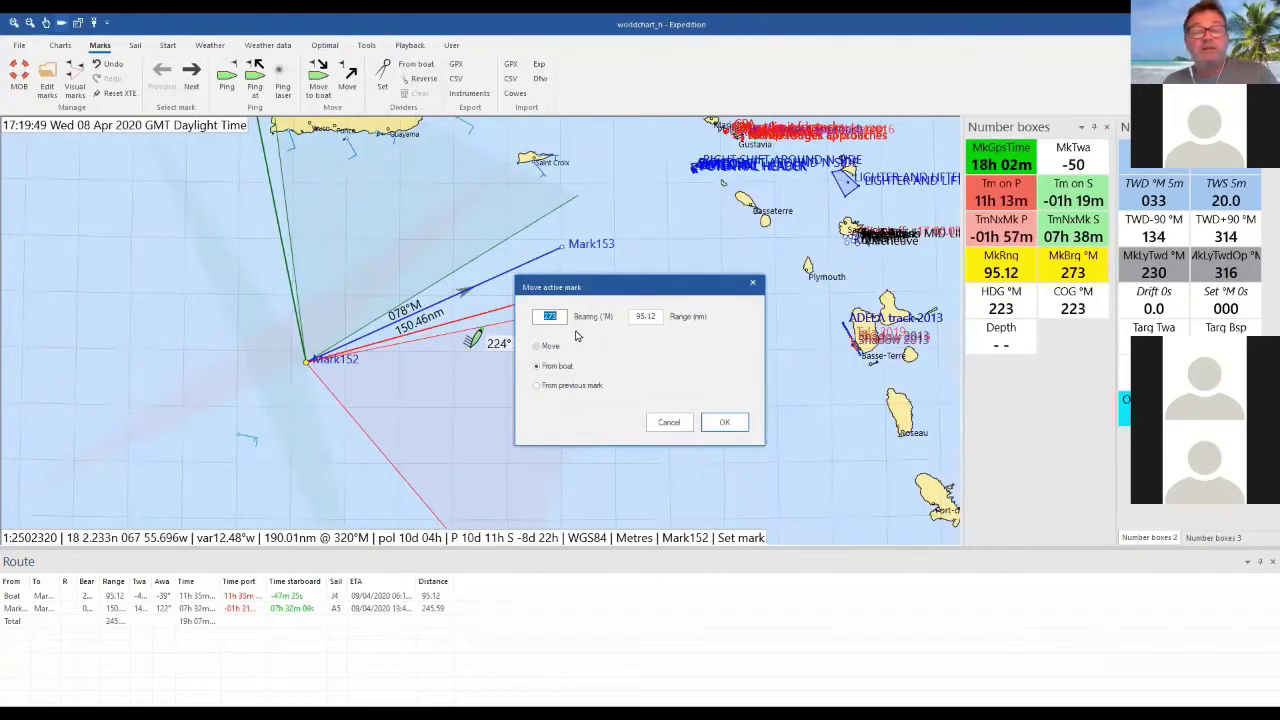
click(550, 316)
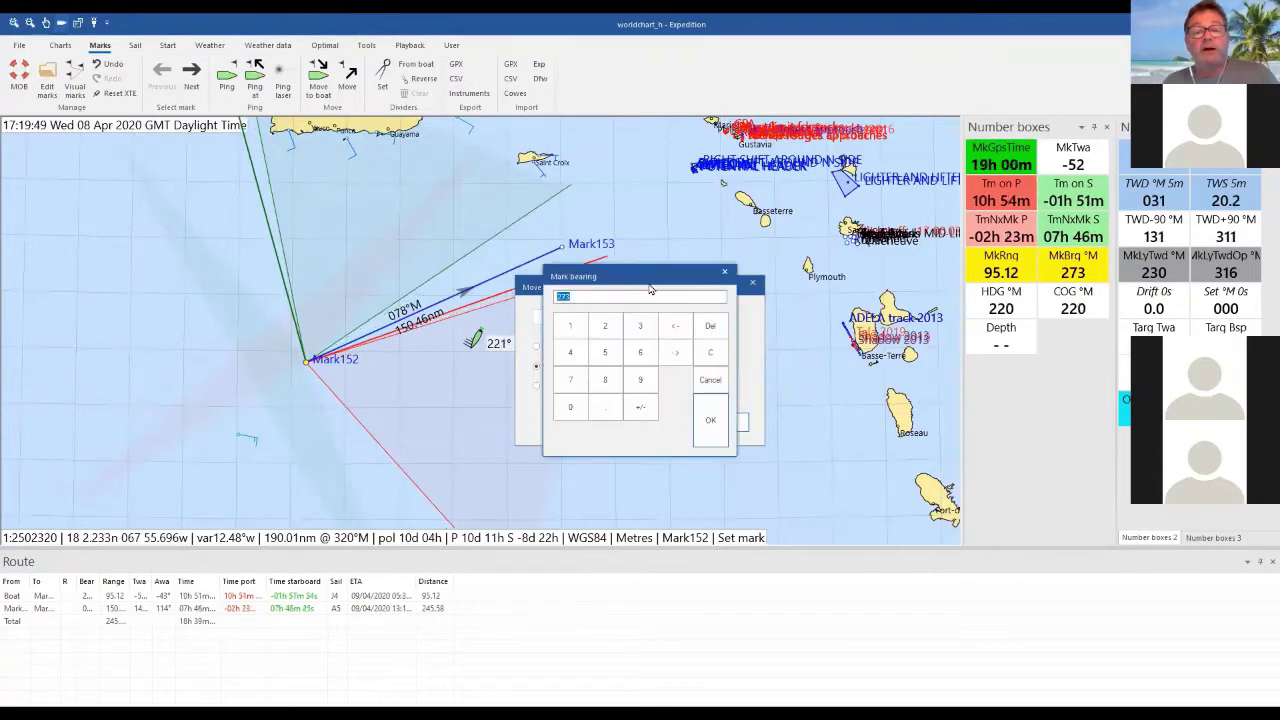
drag(649, 287, 734, 101)
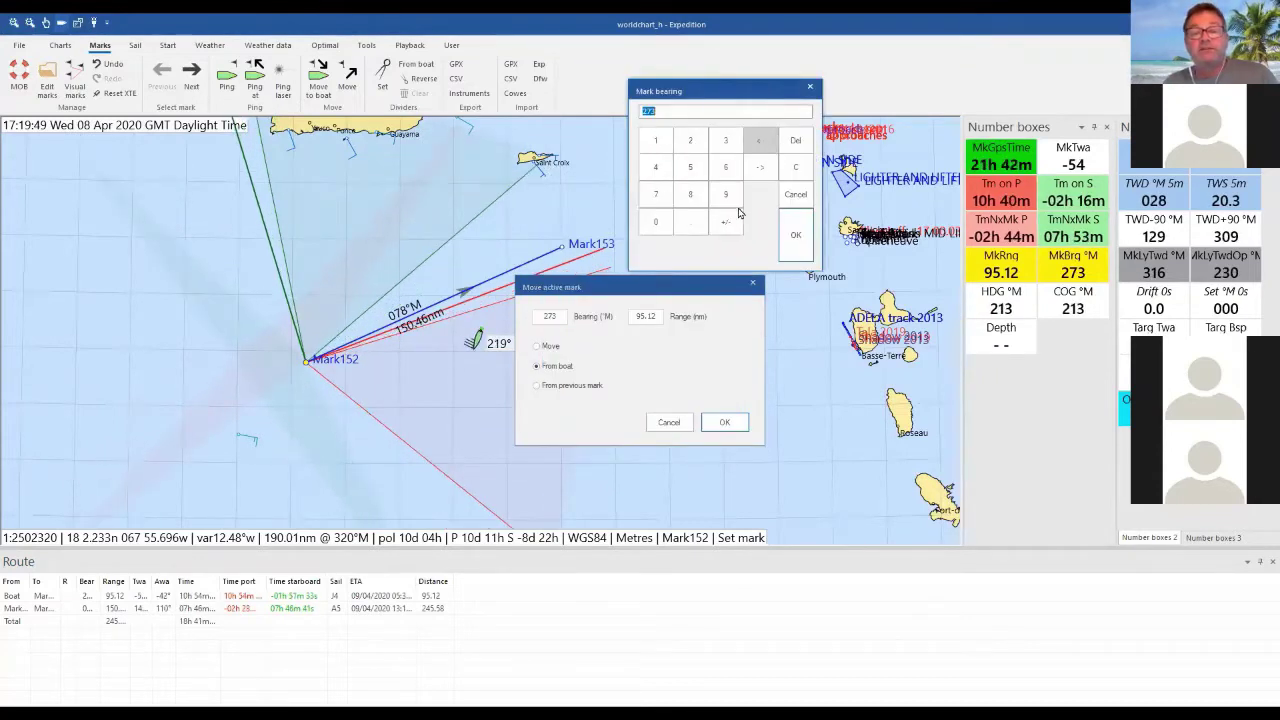
click(794, 199)
click(753, 288)
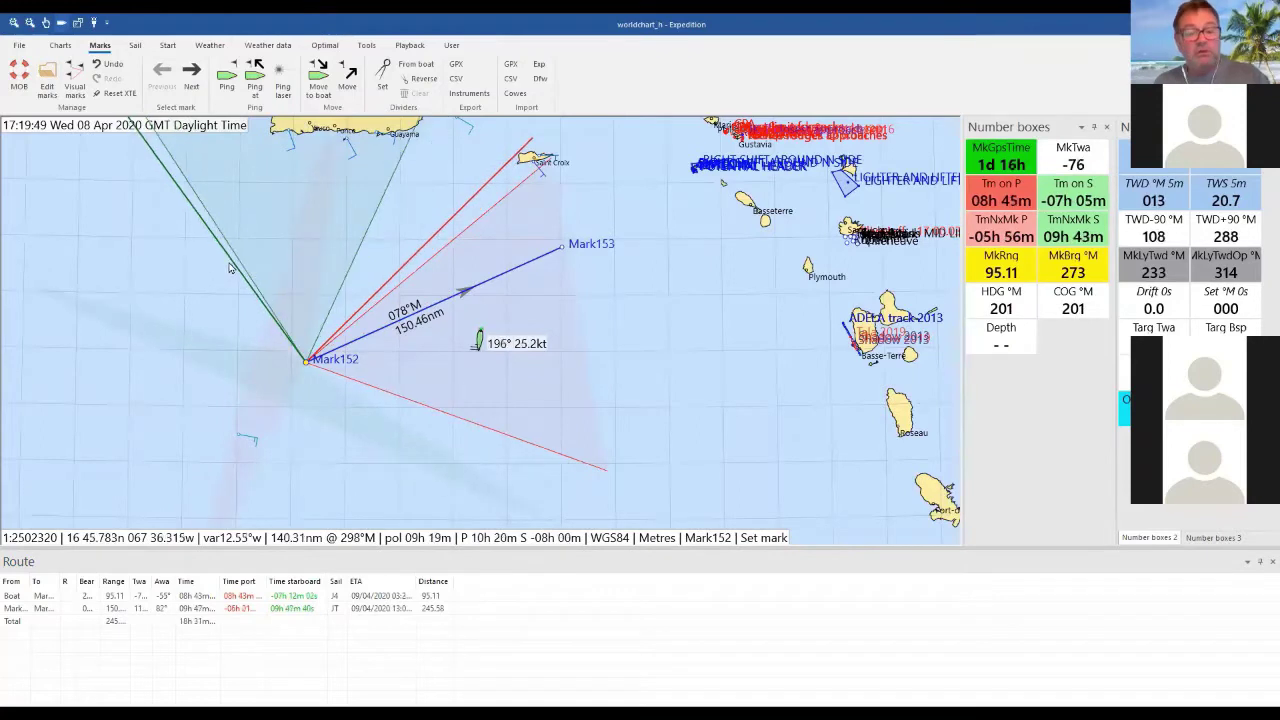
Review the file location settings and the connection types offered in the Internet settings
click(478, 213)
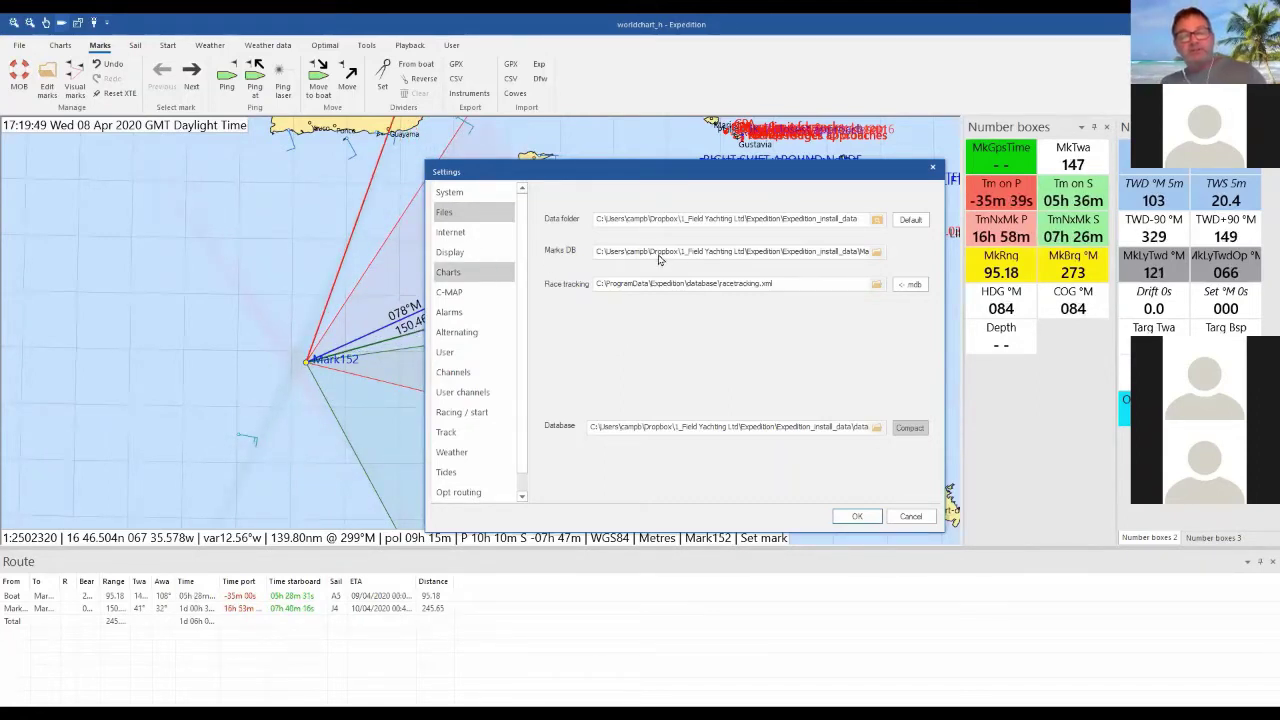
key(Down)
click(653, 219)
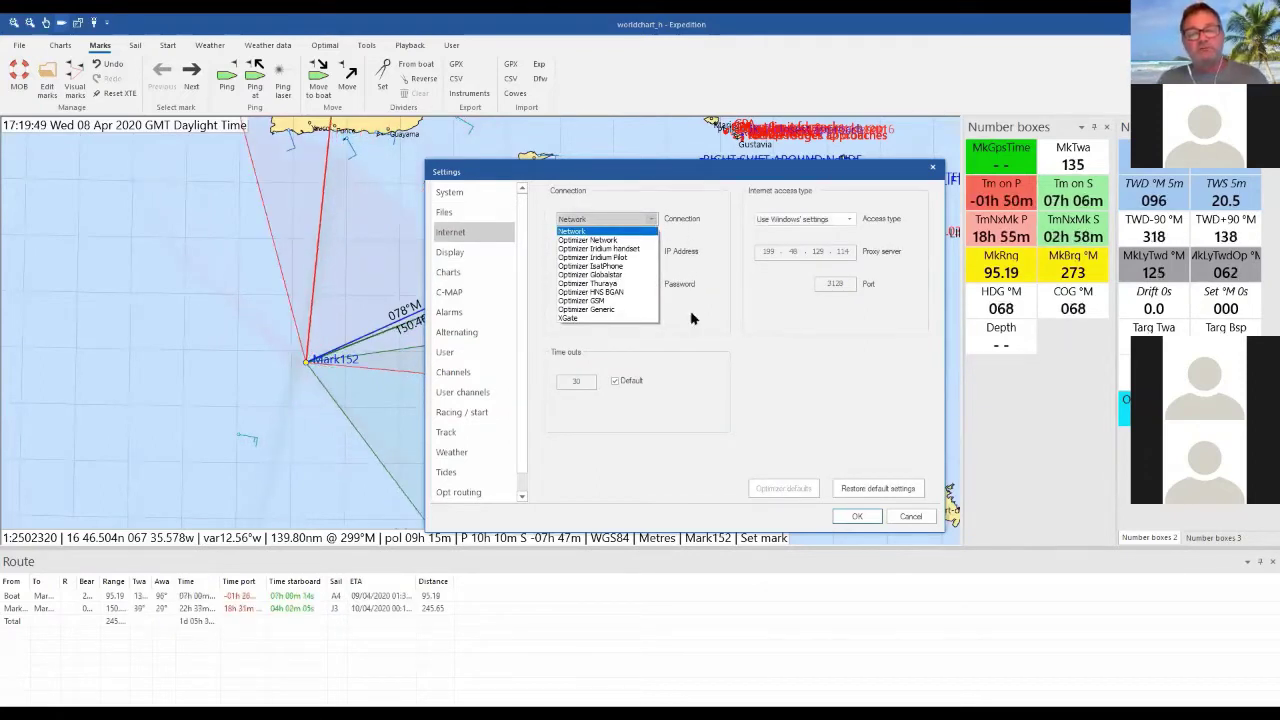
click(752, 373)
Review the Display settings for marks and routes, racing, boat, AIS targets and status bar
click(476, 256)
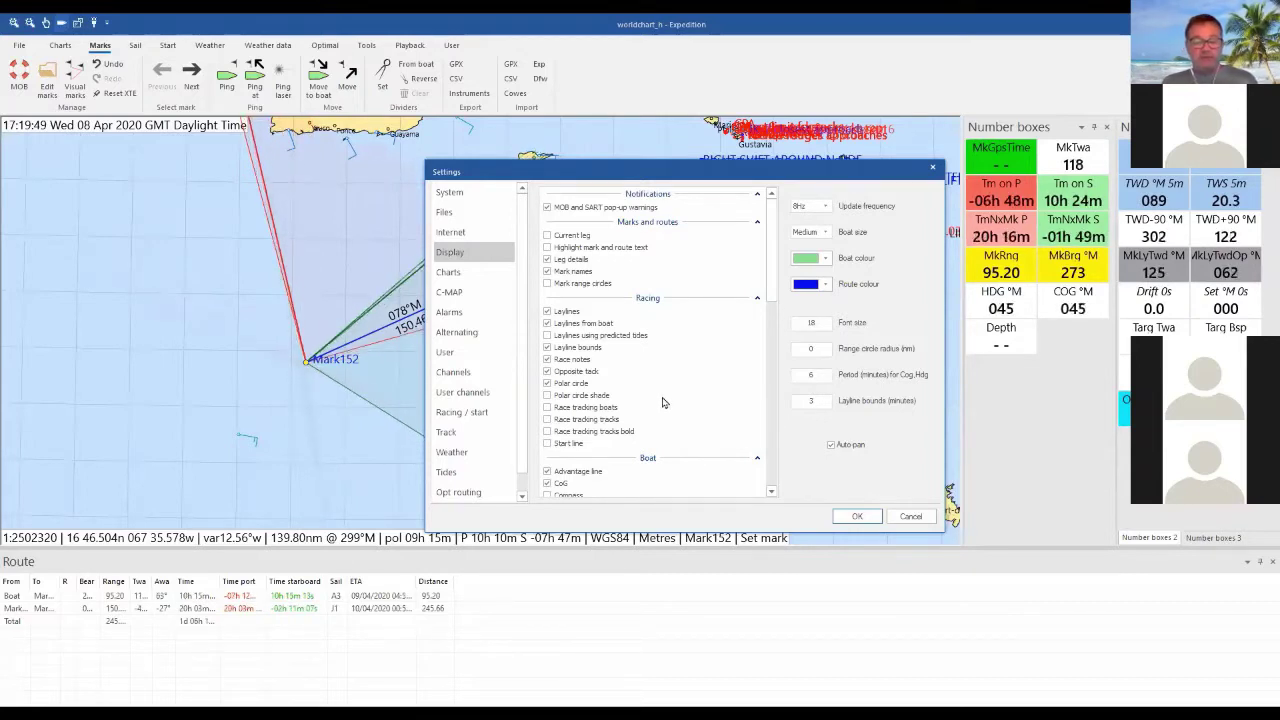
scroll(665, 403, down, 5)
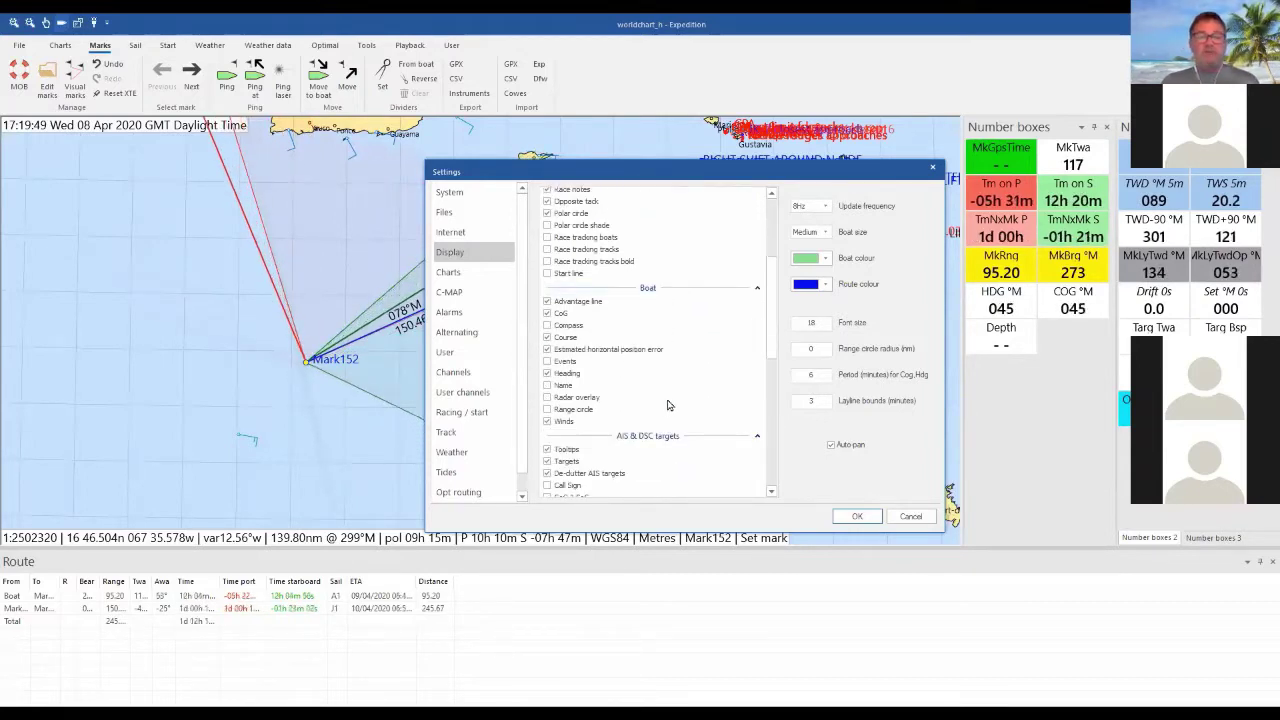
scroll(669, 405, down, 6)
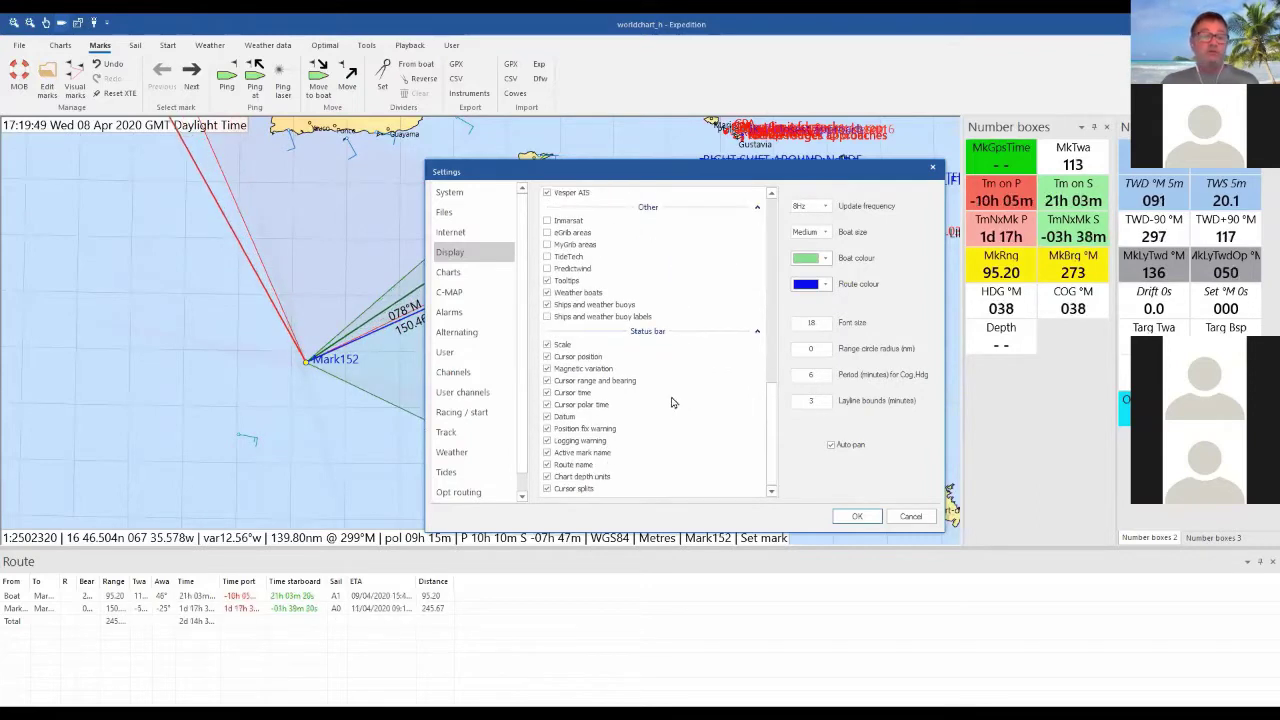
scroll(675, 403, up, 4)
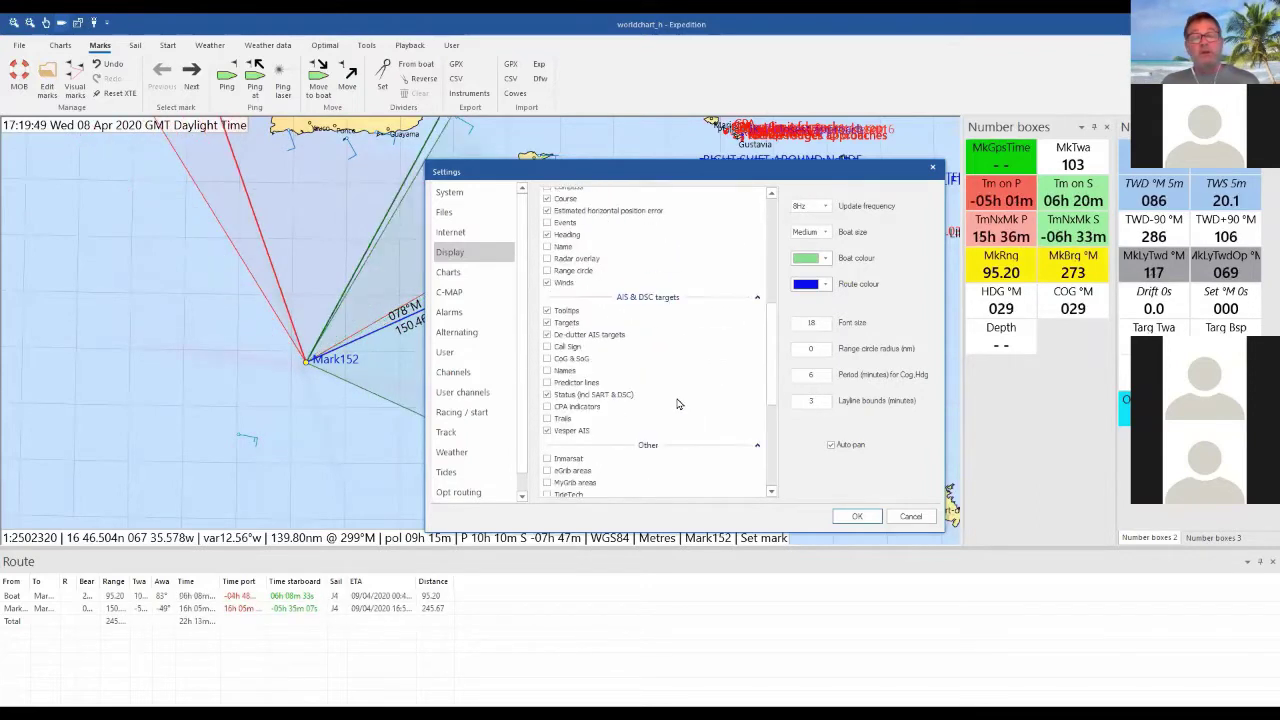
scroll(665, 390, up, 5)
Compare the options in the Charts settings with those in the C-MAP settings
click(445, 294)
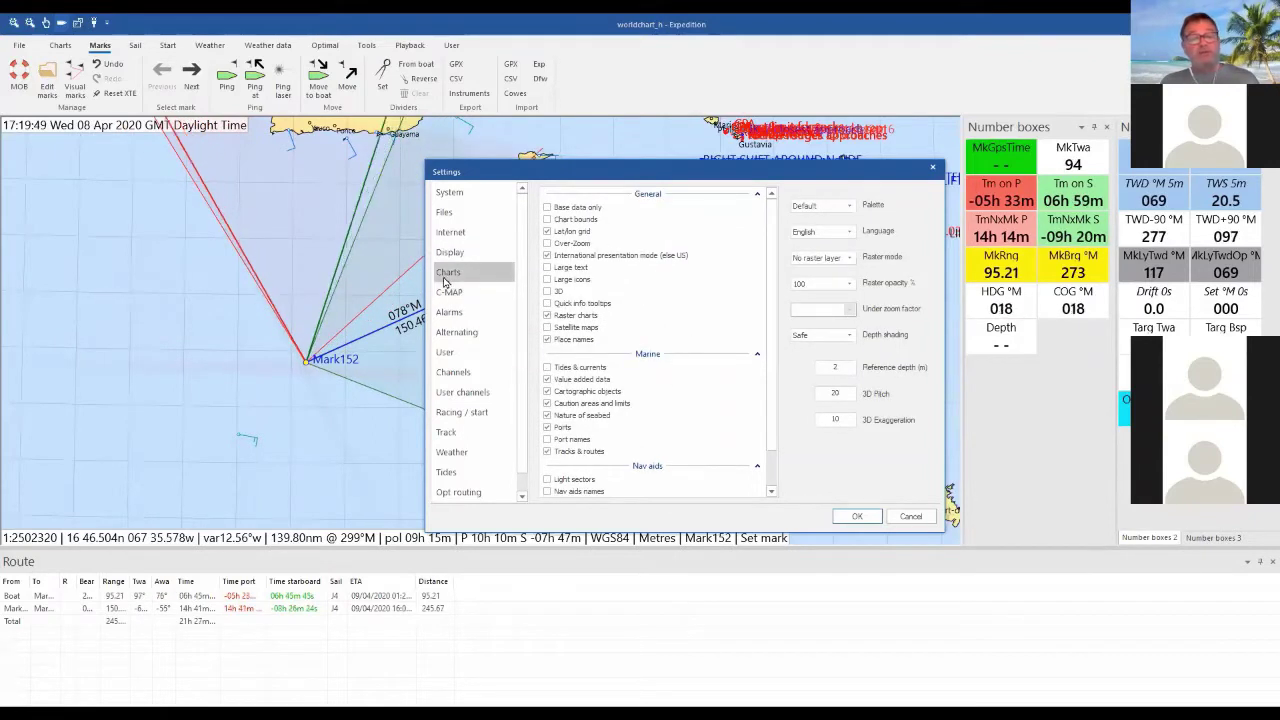
click(446, 280)
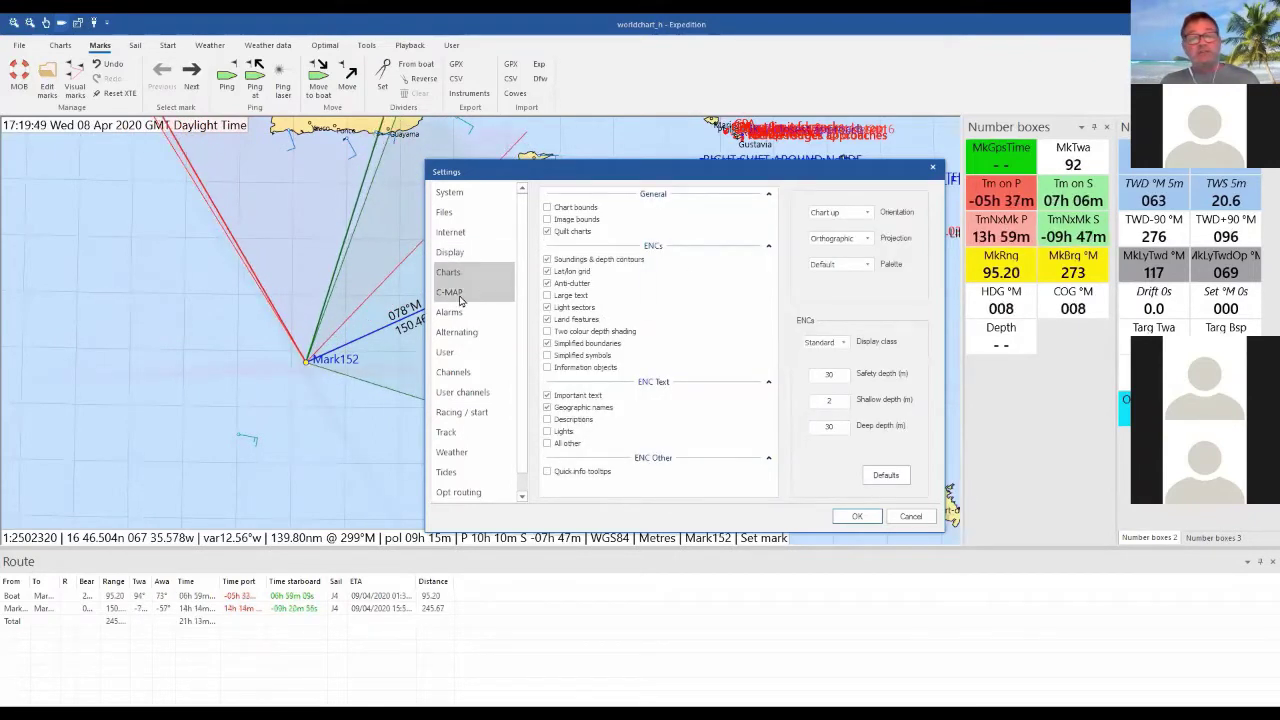
click(460, 298)
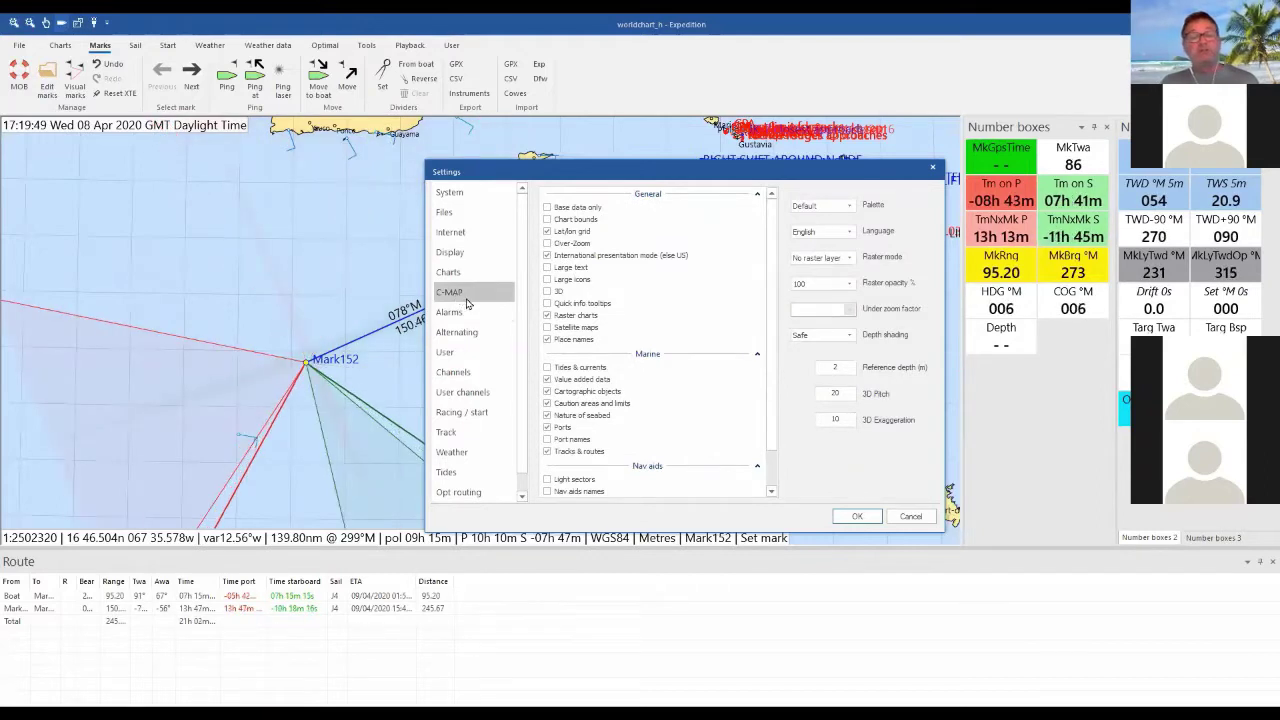
Look through the variables available for alarm 0 in the Alarms settings without choosing one
click(460, 314)
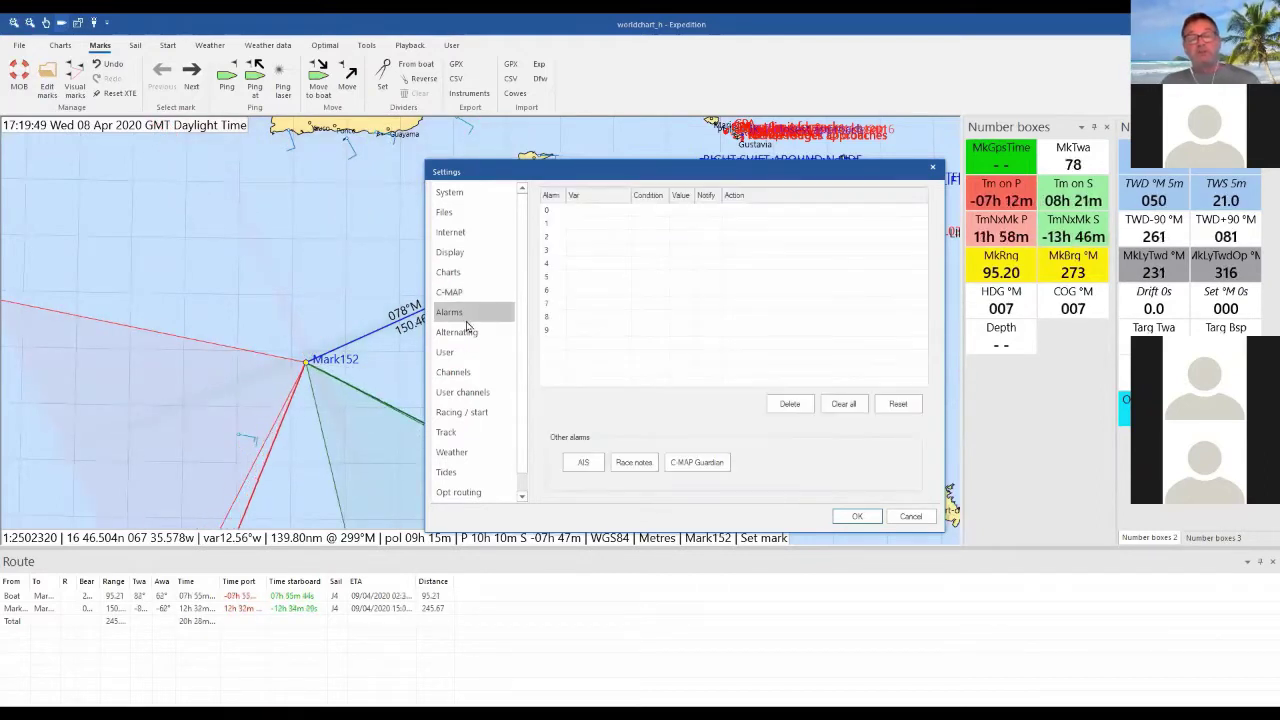
click(602, 217)
click(626, 213)
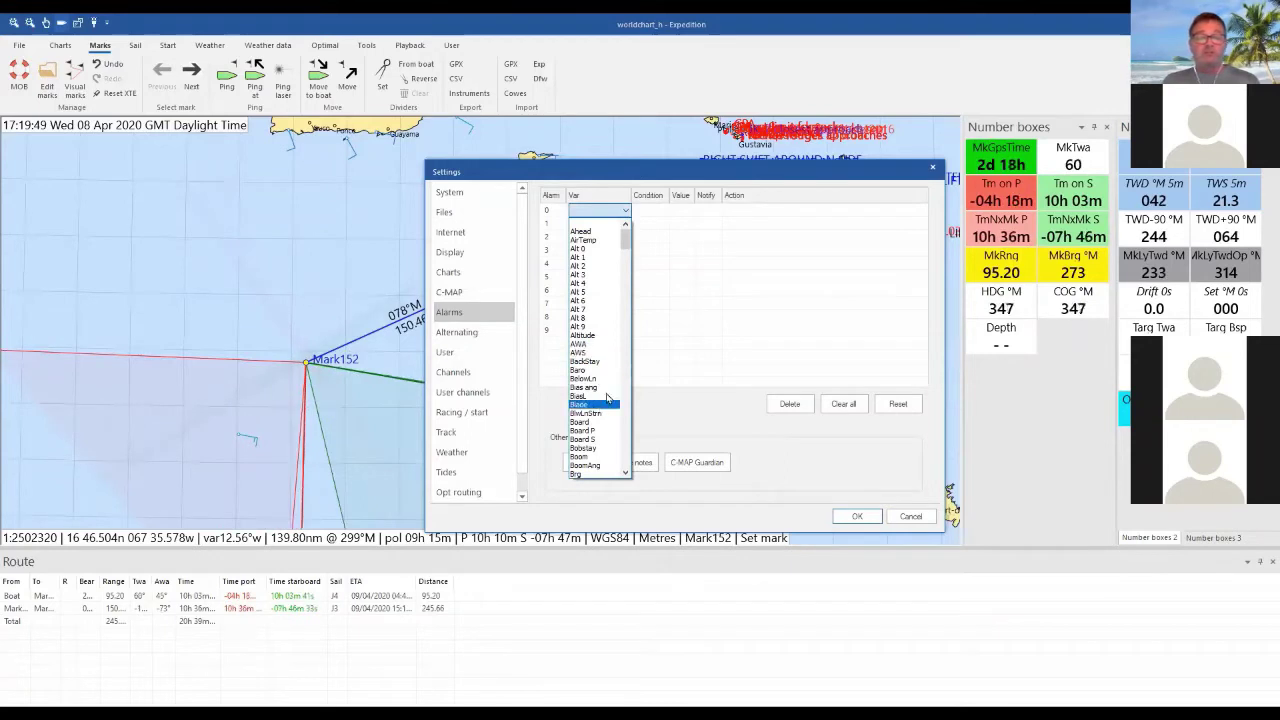
drag(626, 240, 624, 400)
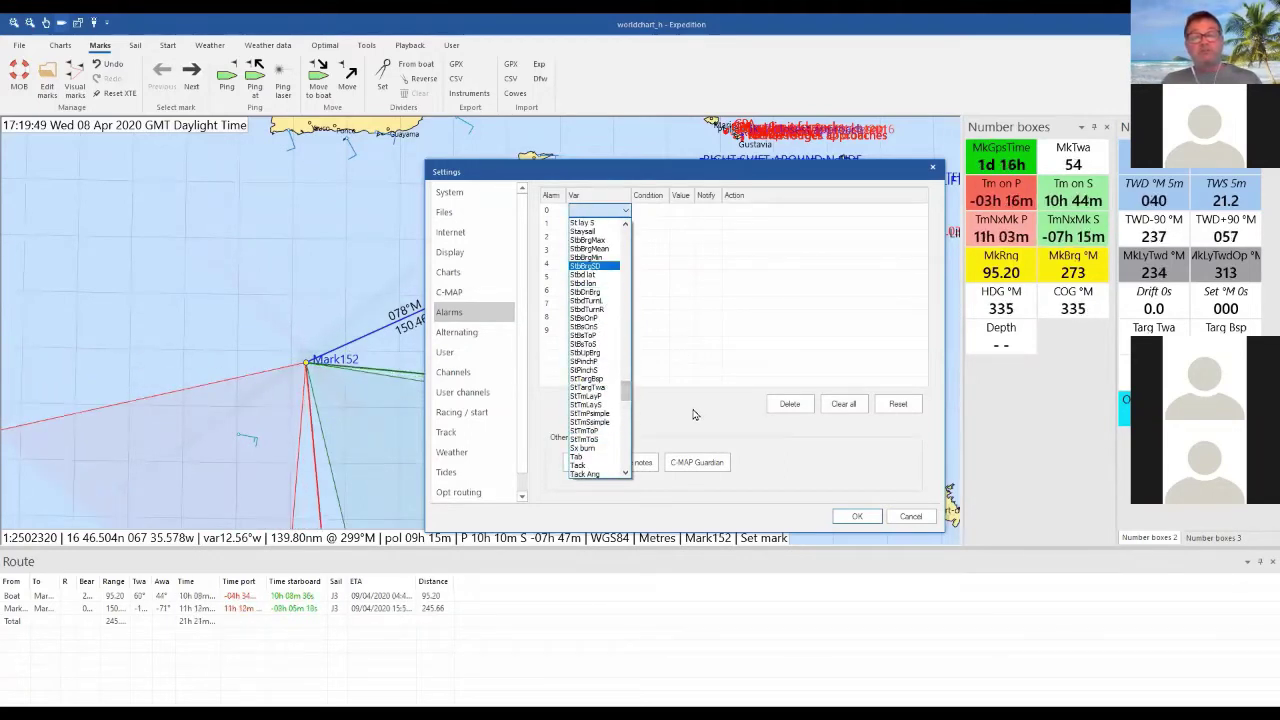
click(640, 254)
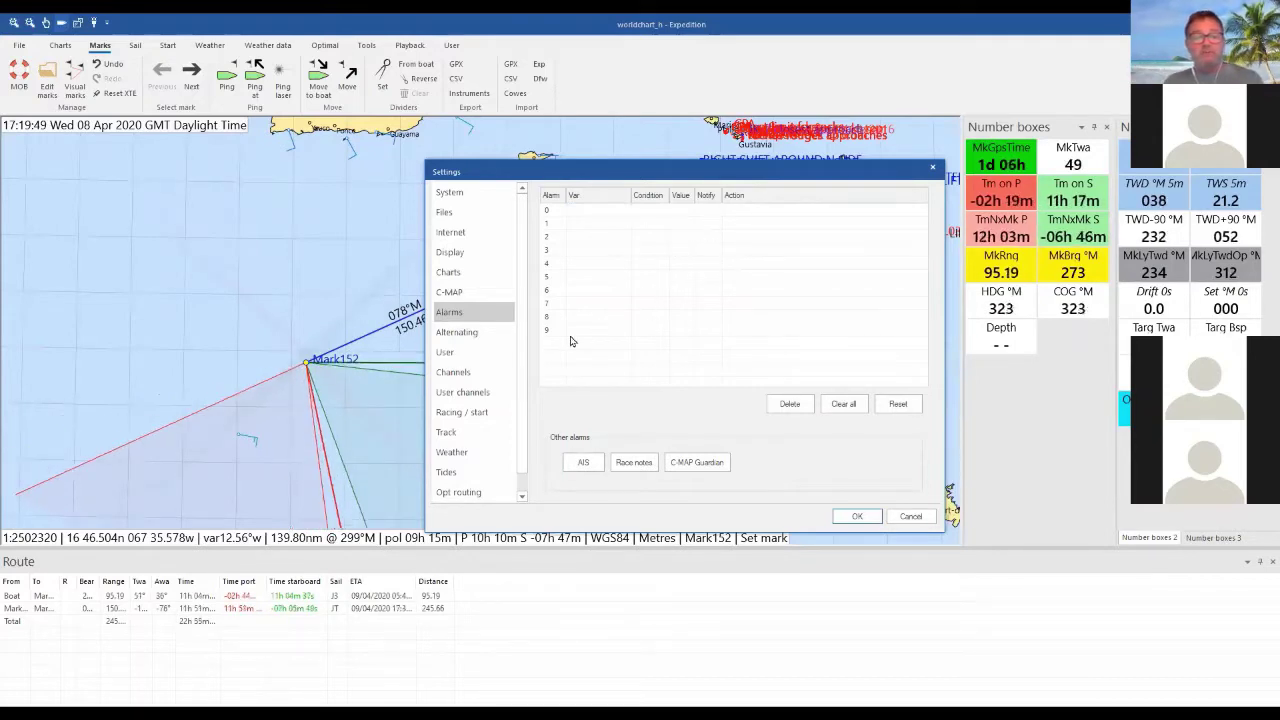
Check the Alternating settings and add an Alternating 0 box to the first number boxes panel
click(465, 338)
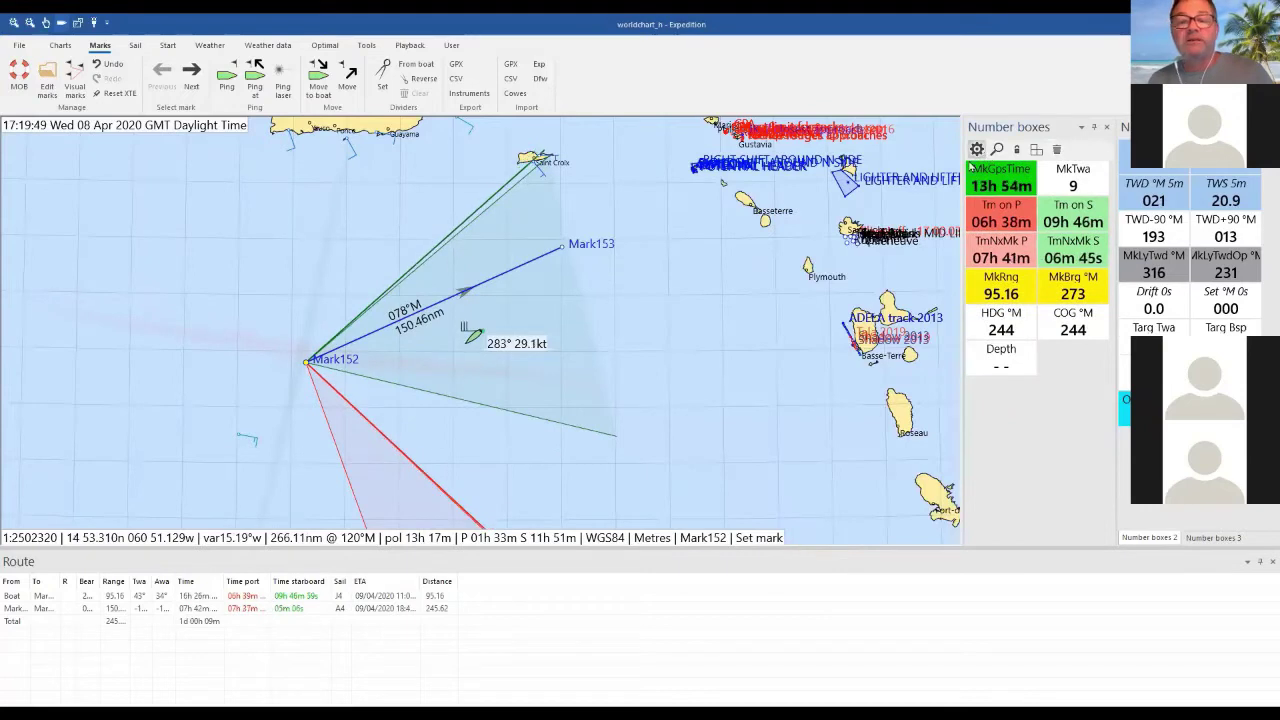
double_click(625, 242)
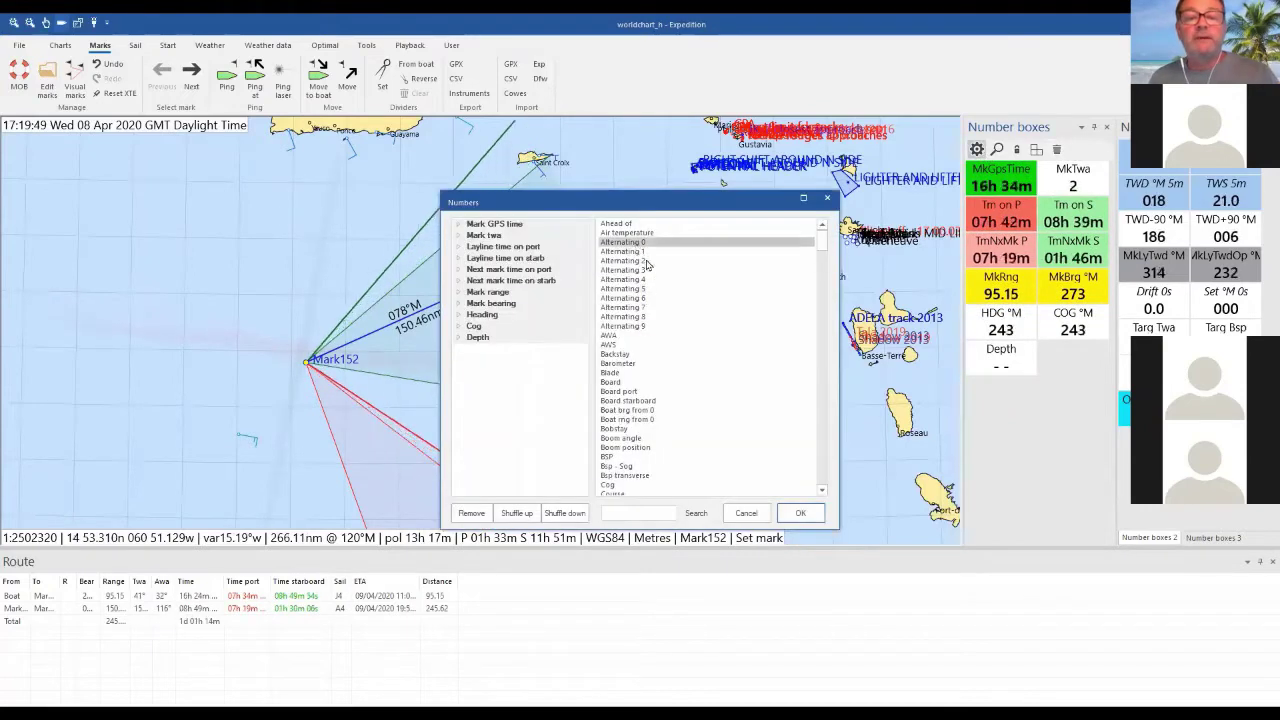
click(800, 513)
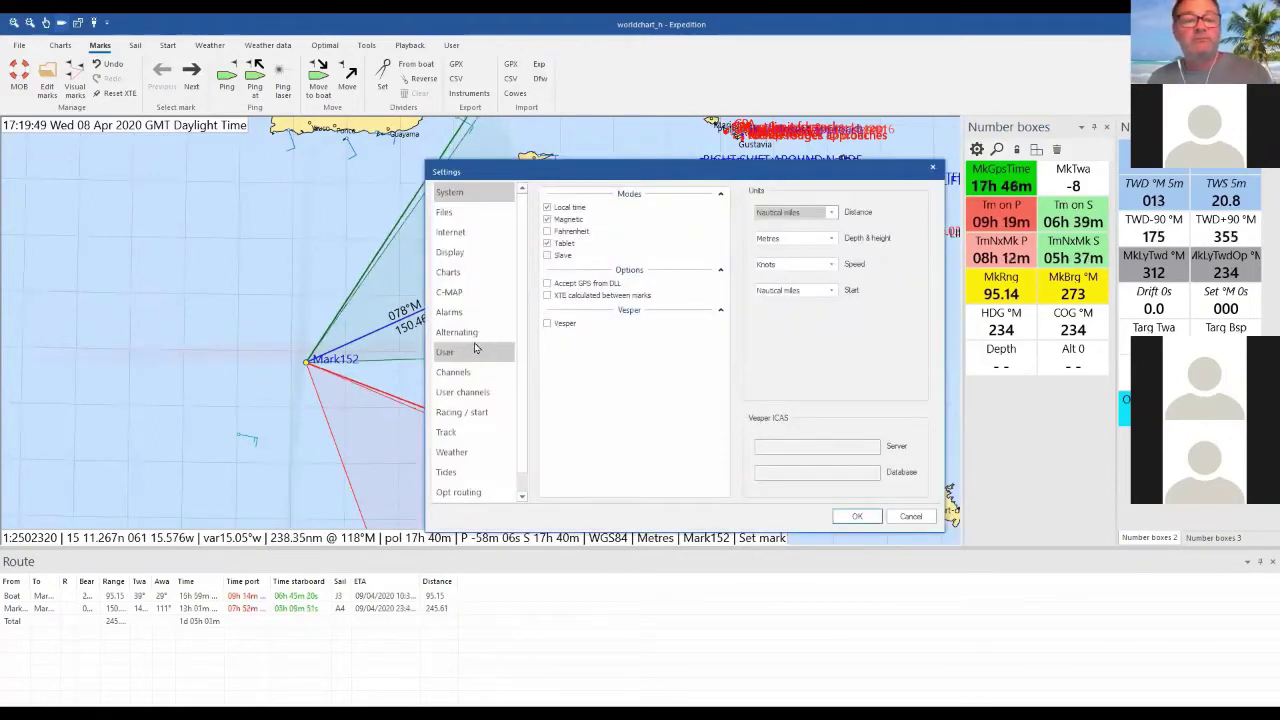
Make alternating number 0 switch between AWA on Timer 1 and AWS on Timer 2
click(465, 332)
click(594, 214)
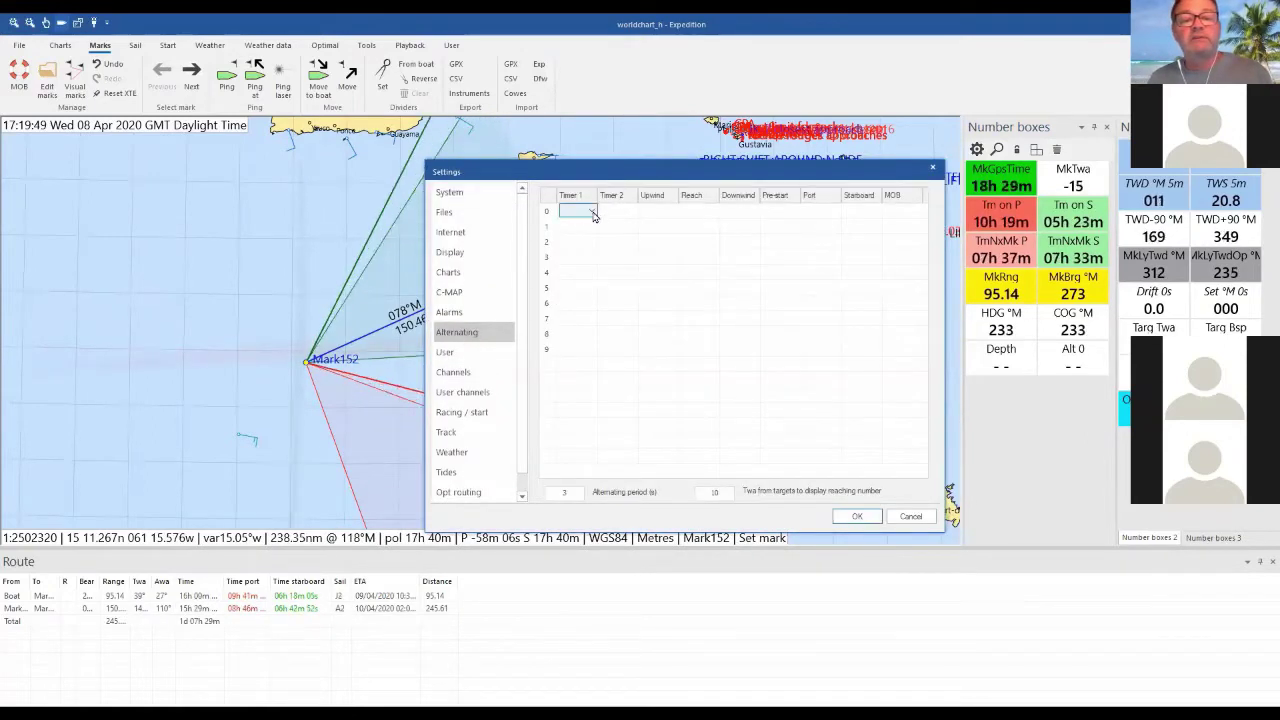
click(591, 211)
click(570, 352)
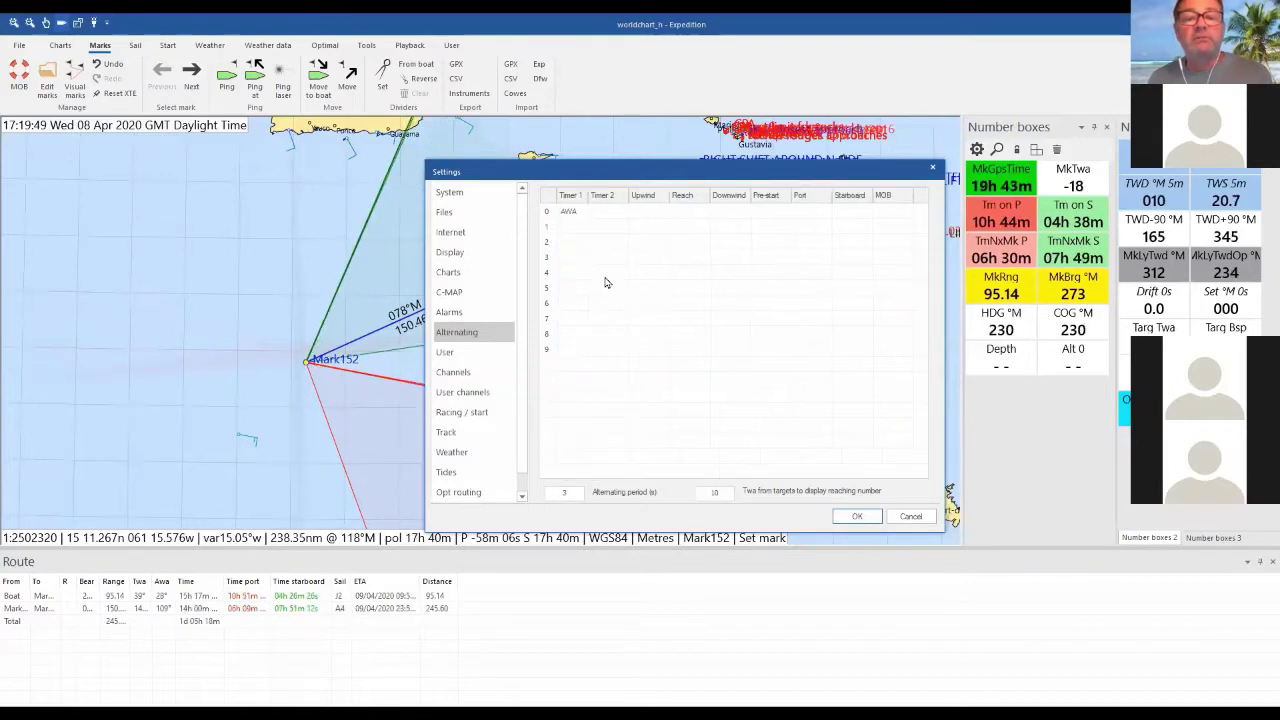
click(620, 214)
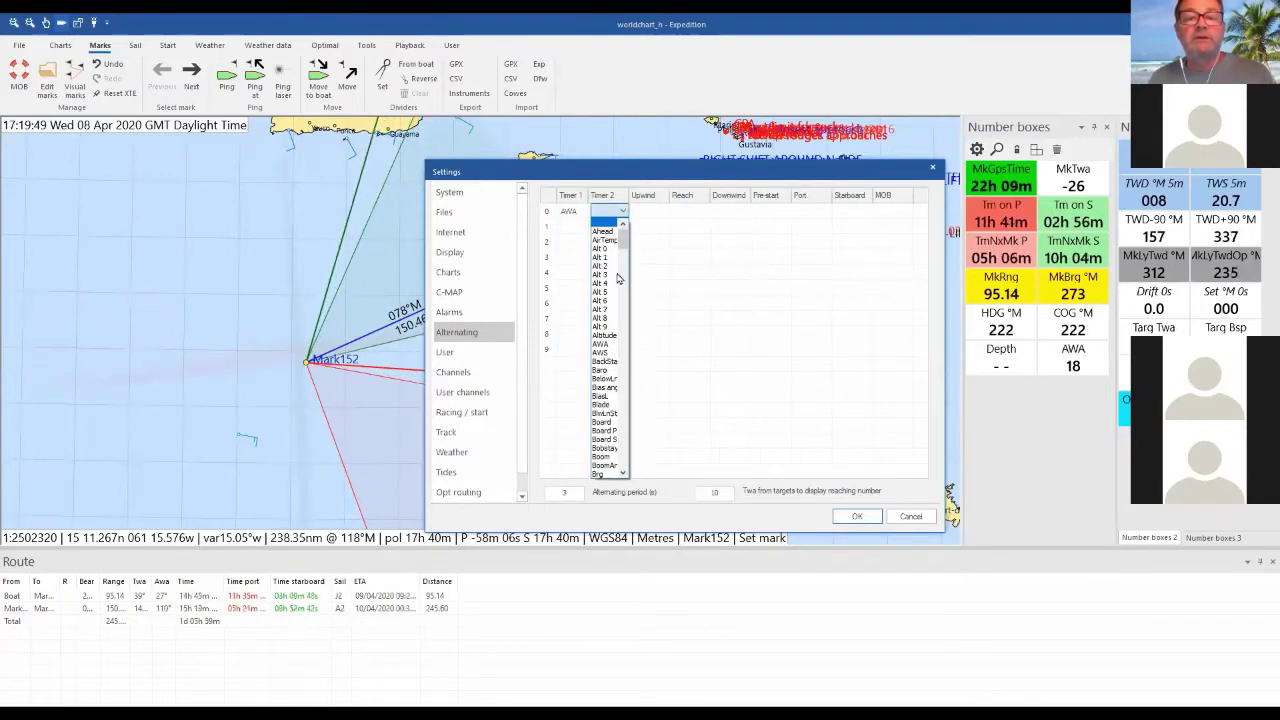
click(604, 354)
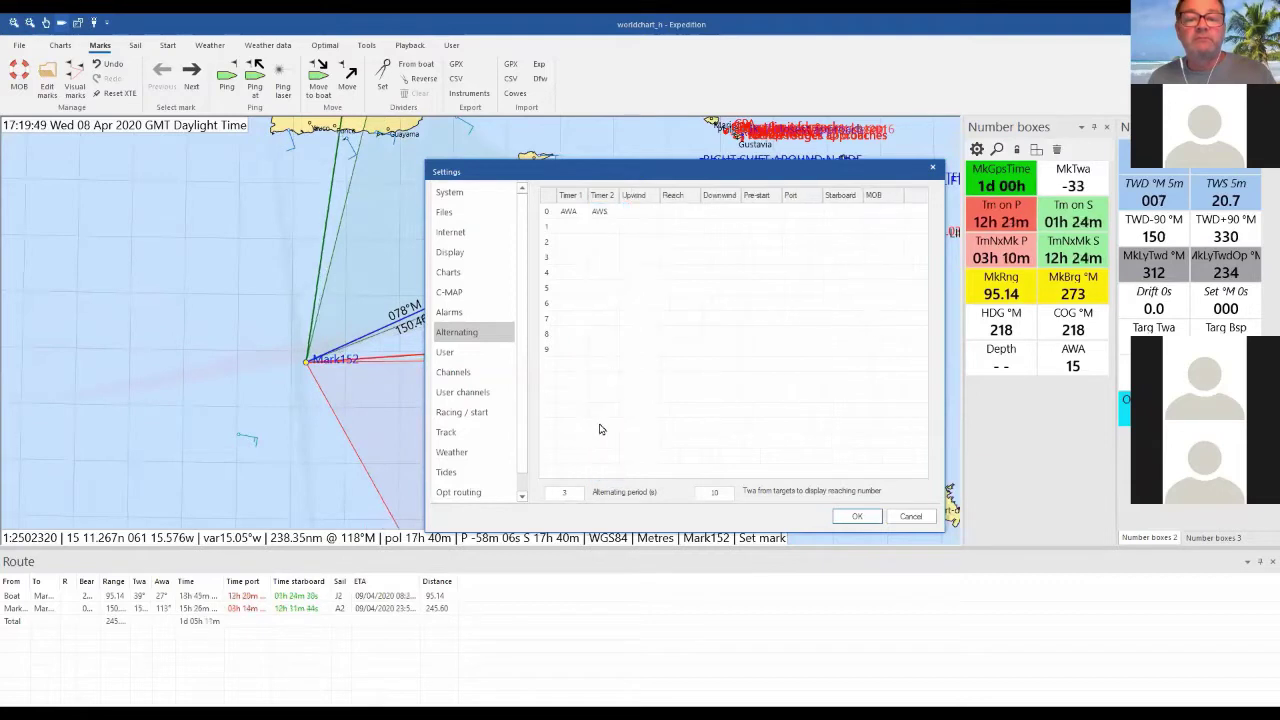
click(857, 516)
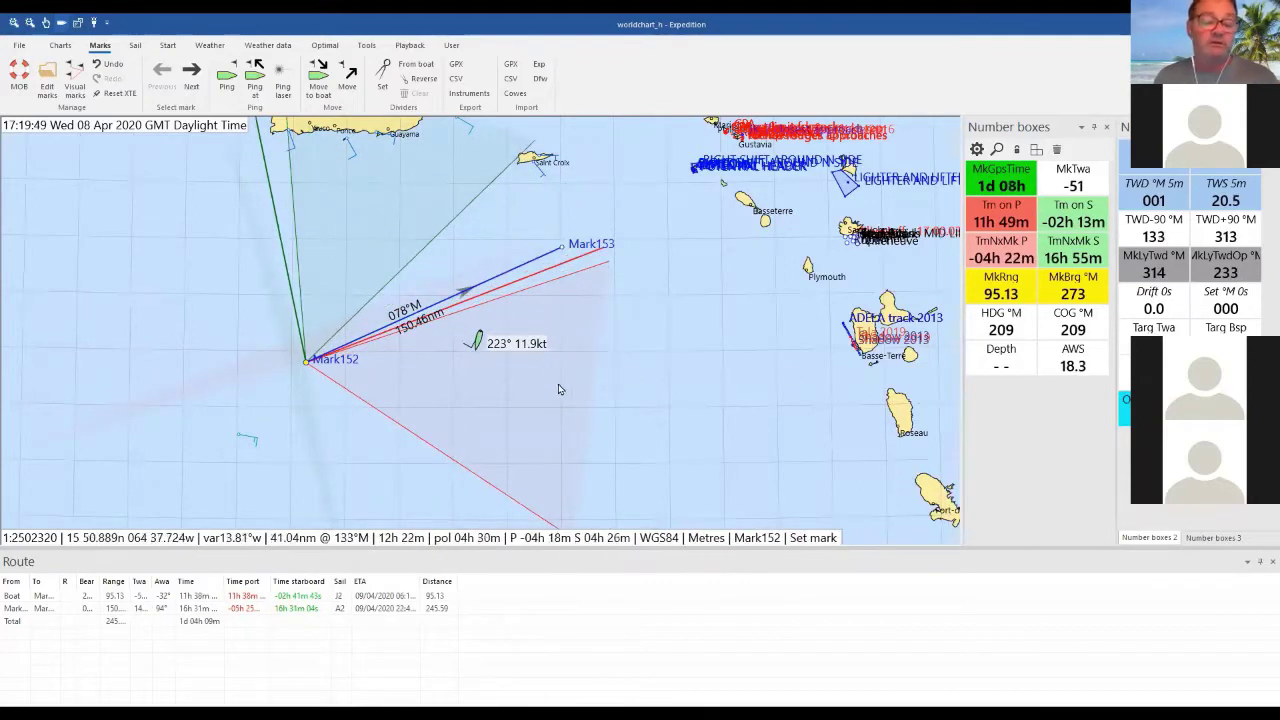
Look through the variables available for alternating number 0 in the MOB condition without choosing one
double_click(1062, 372)
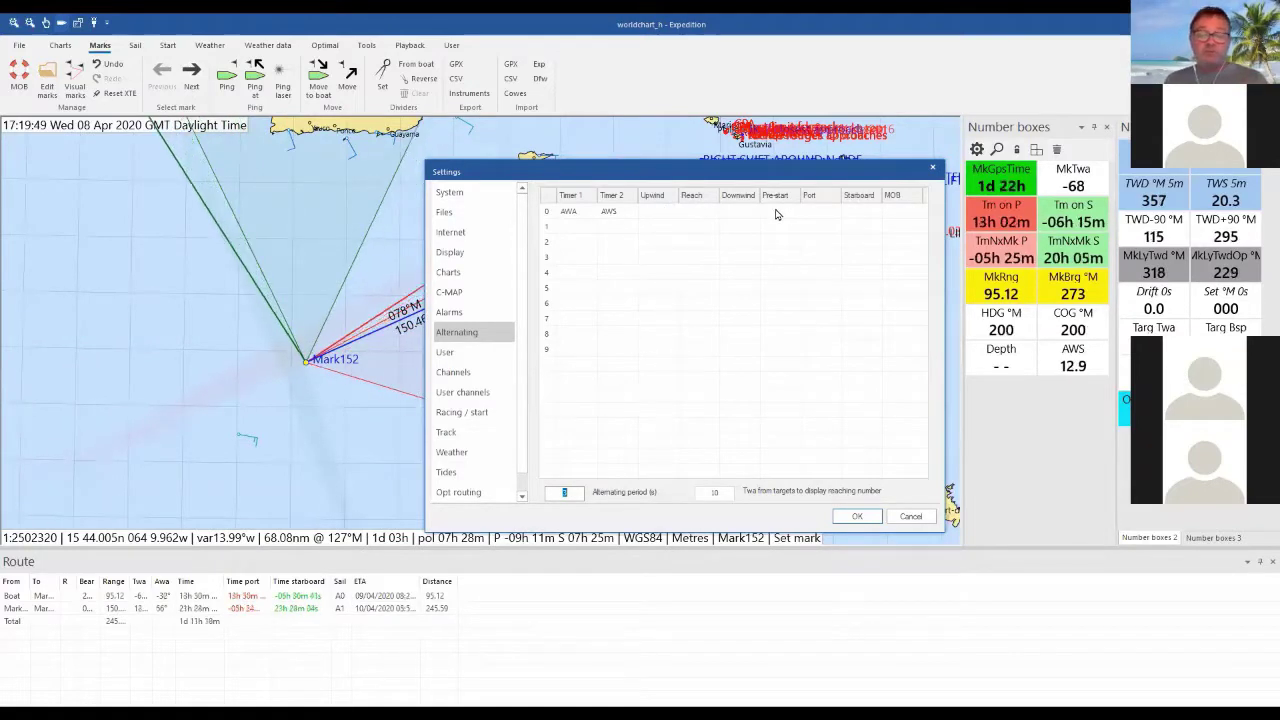
click(896, 212)
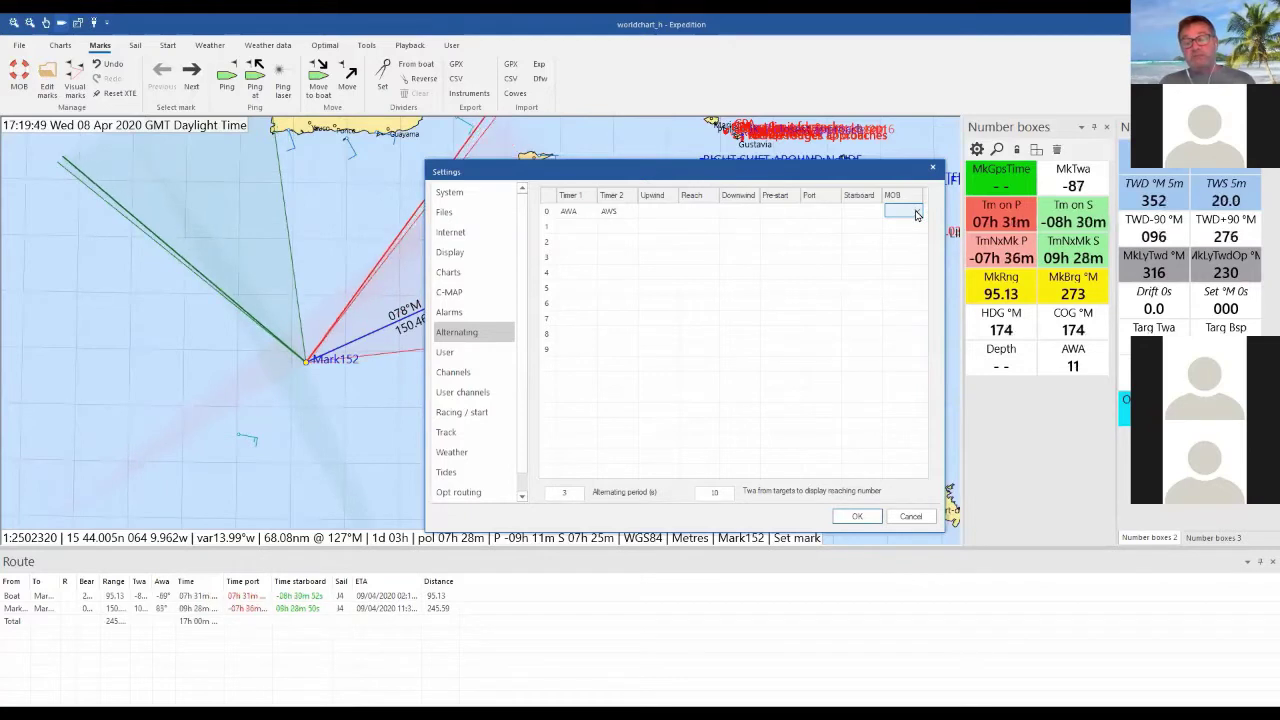
click(916, 212)
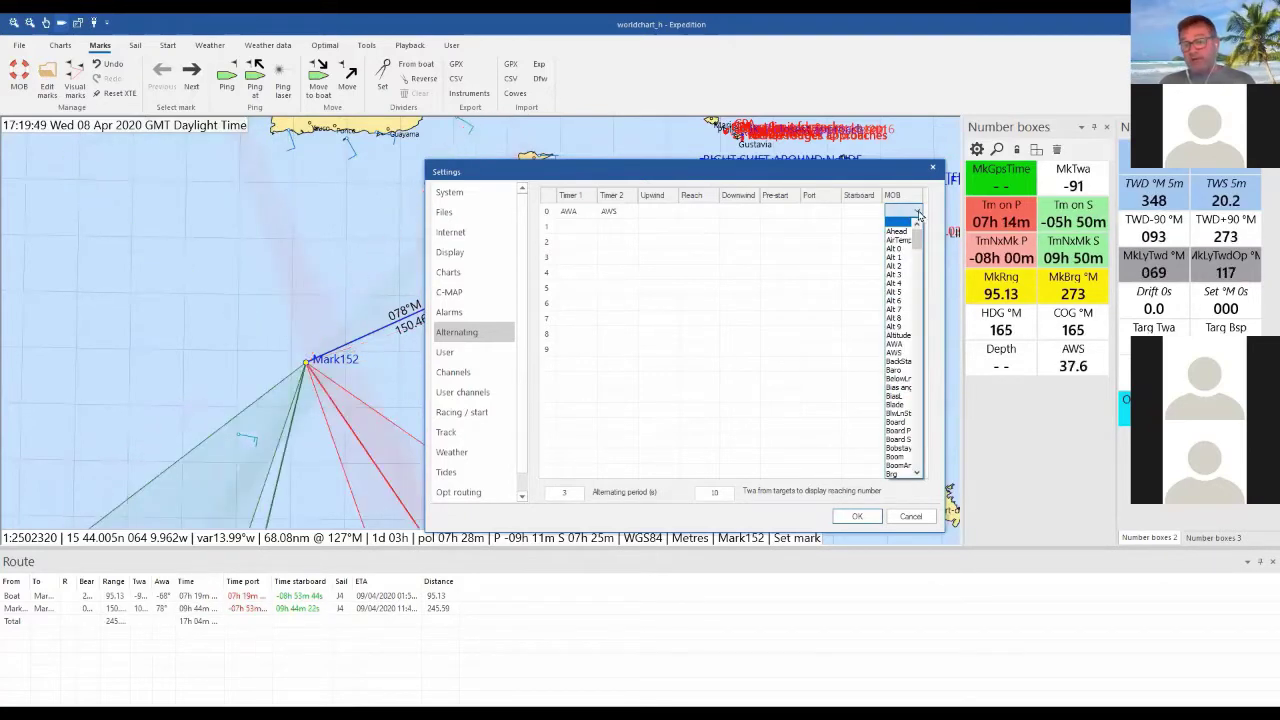
click(917, 213)
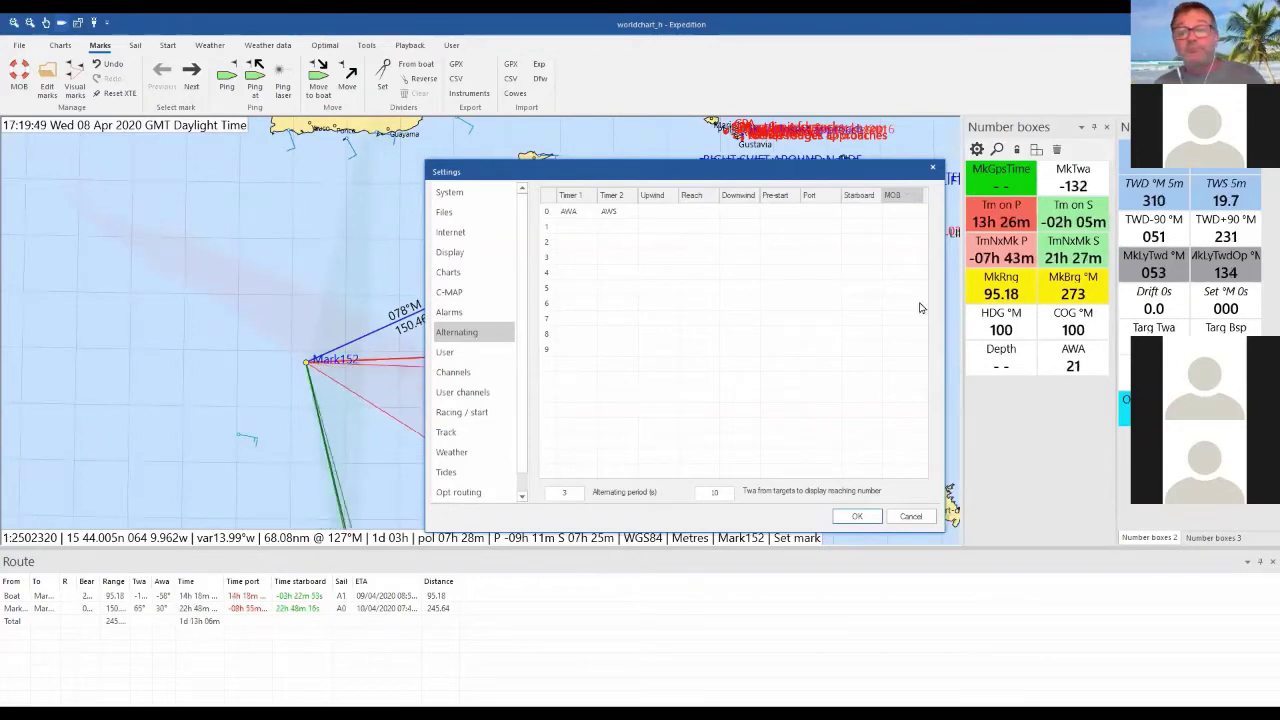
click(443, 354)
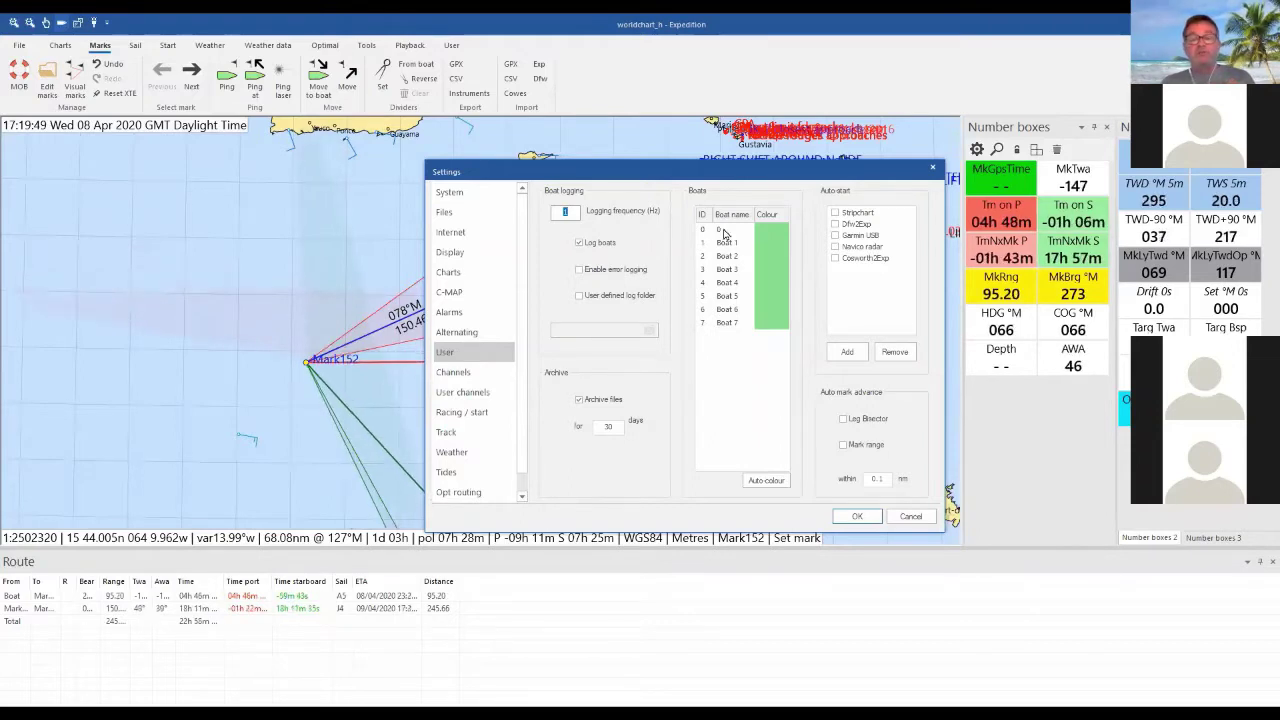
double_click(720, 231)
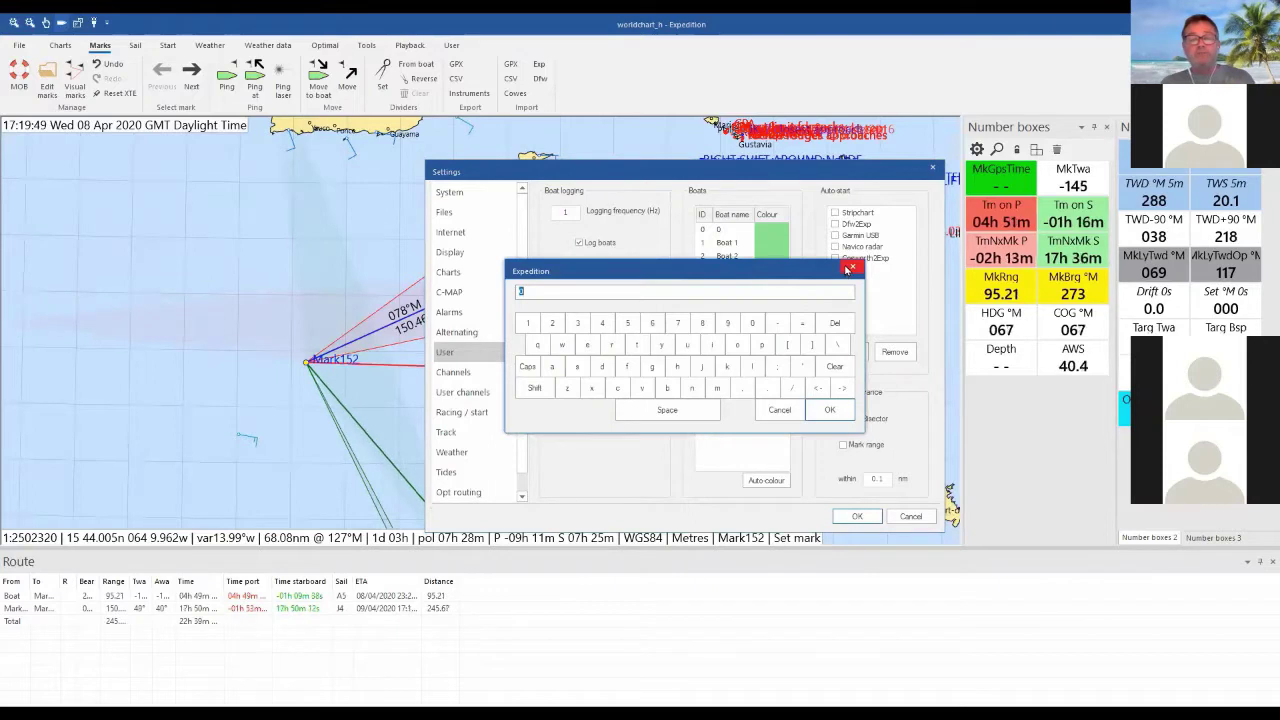
click(847, 268)
Turn off Tablet mode in the System settings and apply the change
click(455, 197)
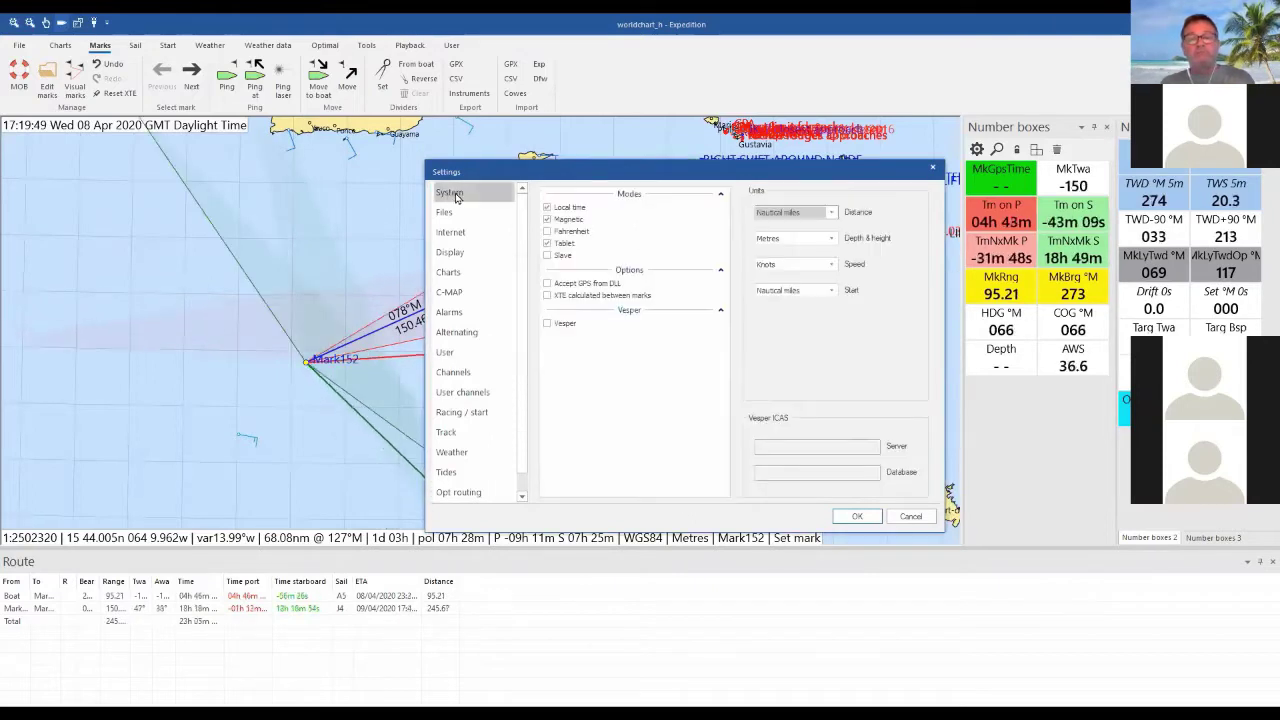
click(547, 243)
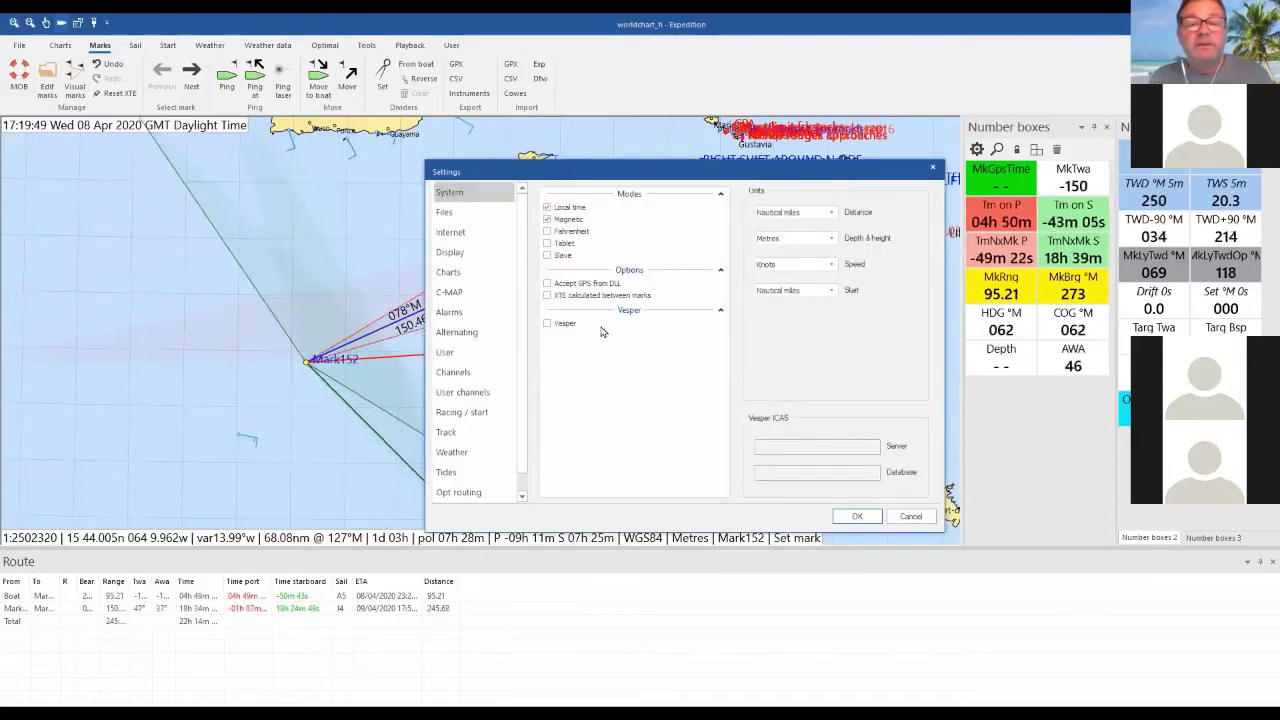
click(857, 517)
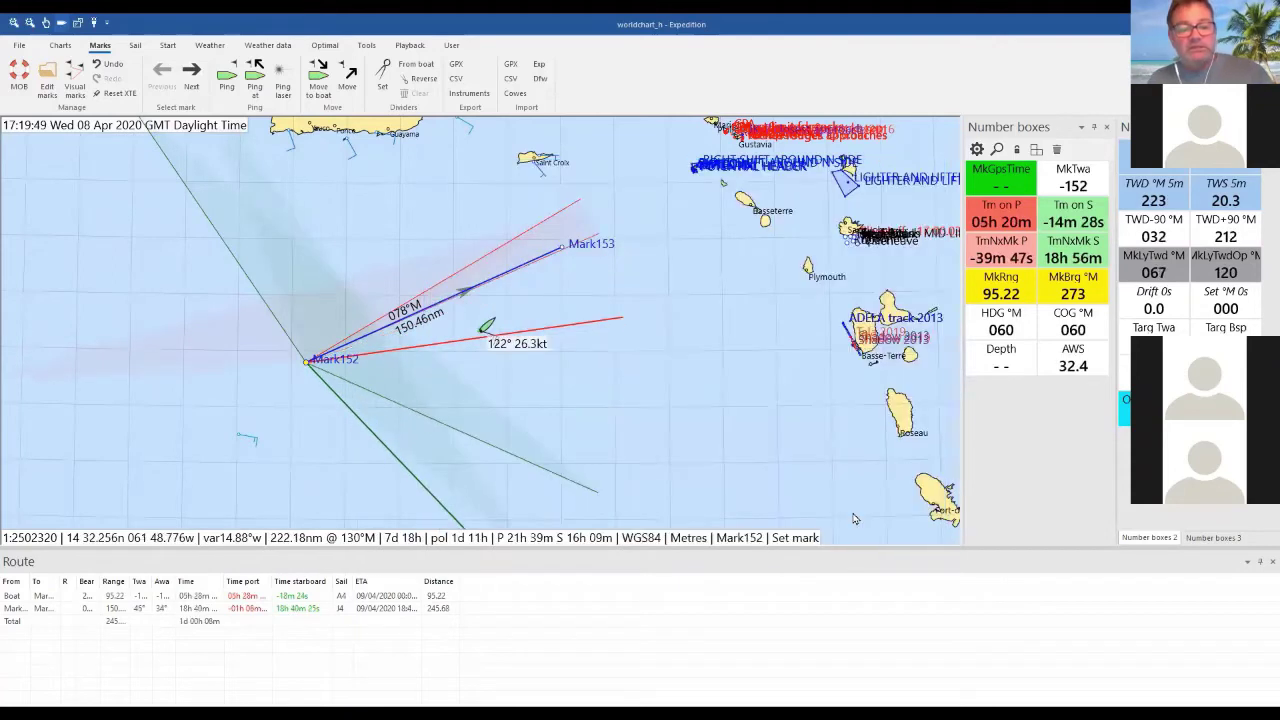
Reopen the settings and set Stripchart to auto-start in the User settings
click(630, 397)
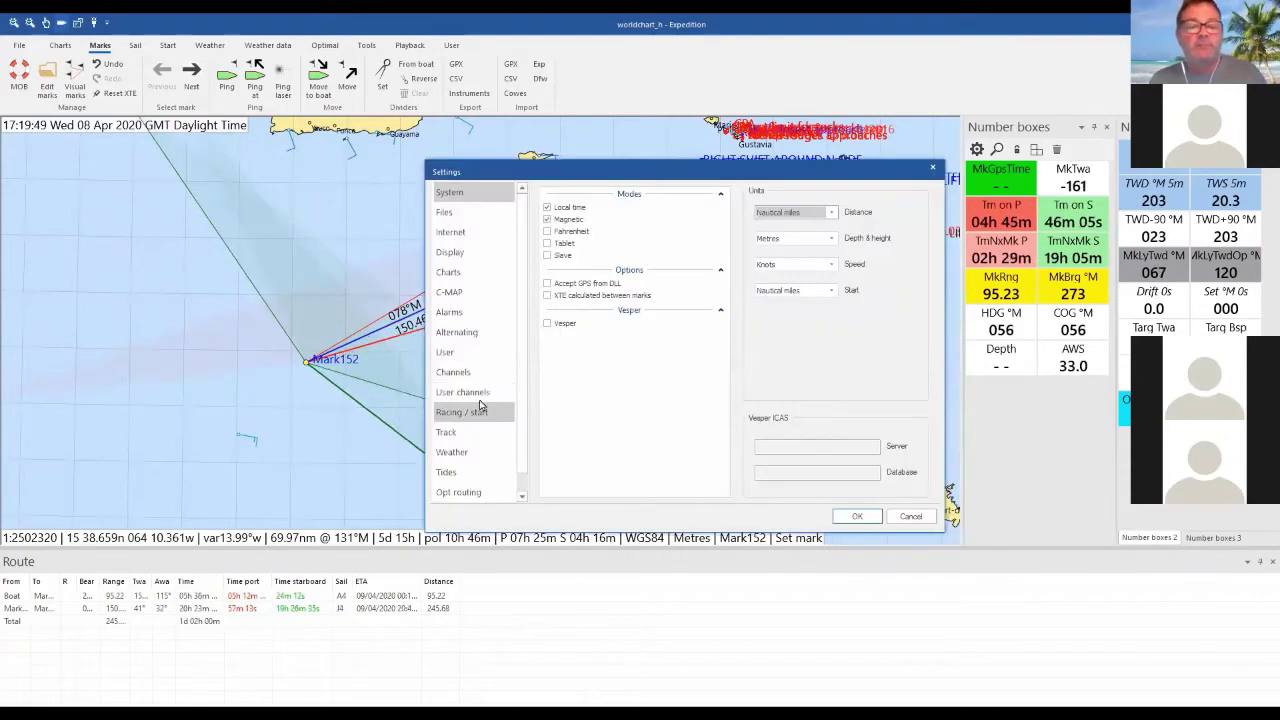
click(462, 352)
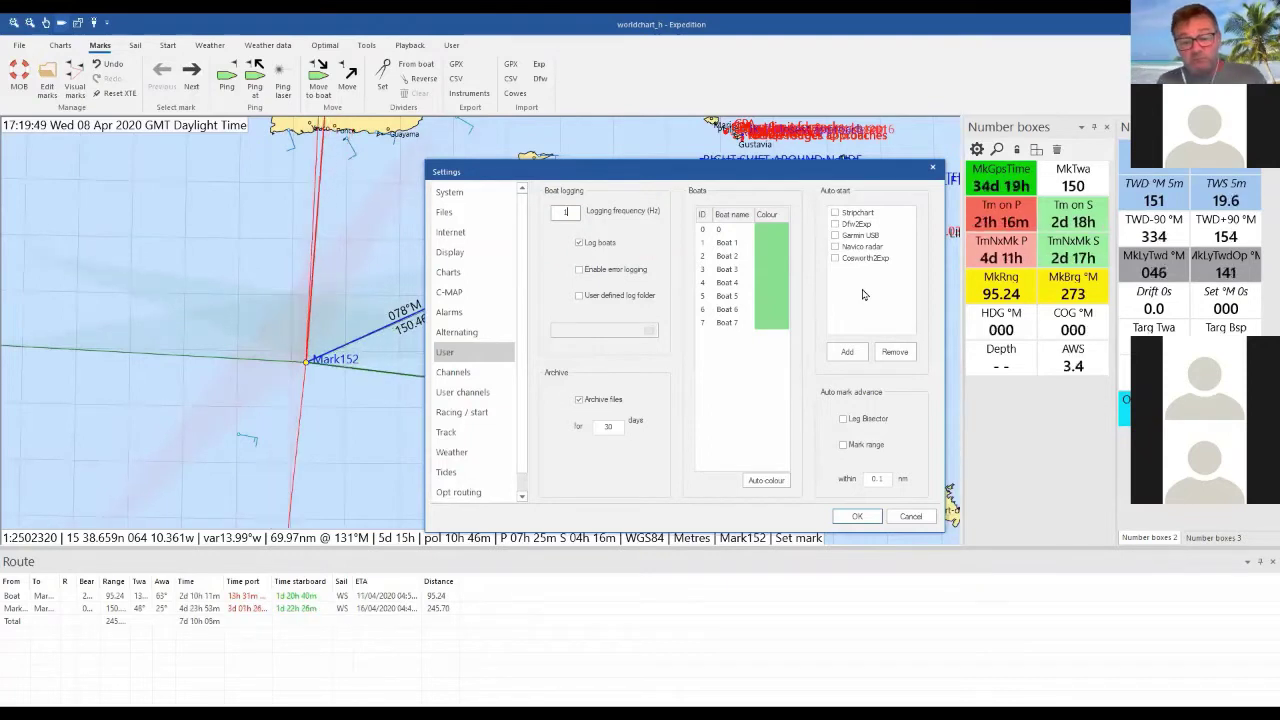
click(835, 213)
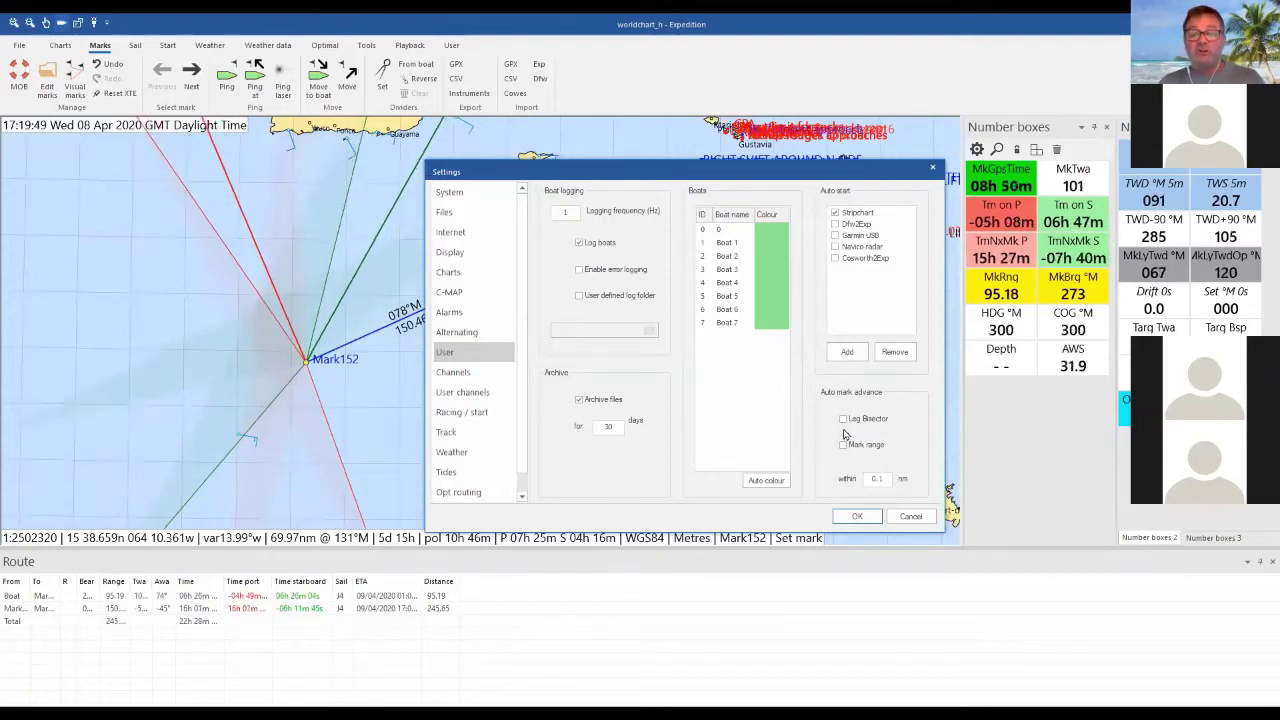
Look through the damping and display precision lists in the Channels settings, and check the User channels settings
click(468, 374)
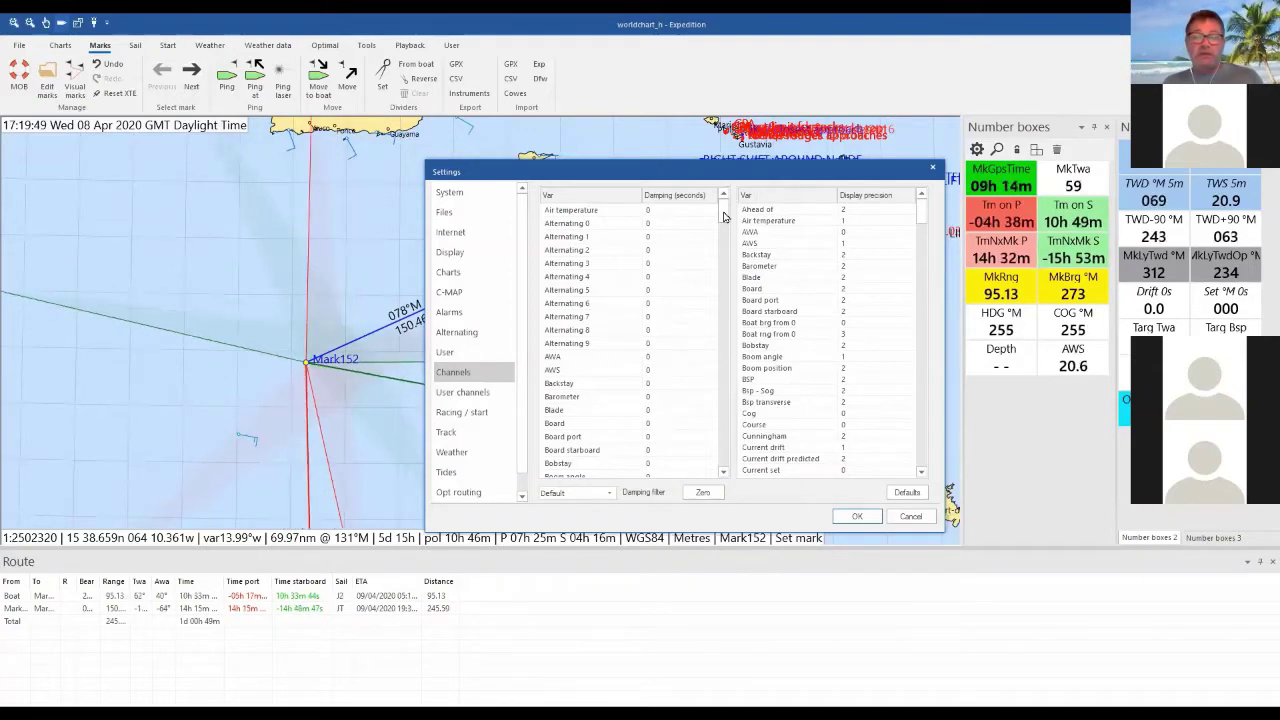
drag(725, 217, 726, 375)
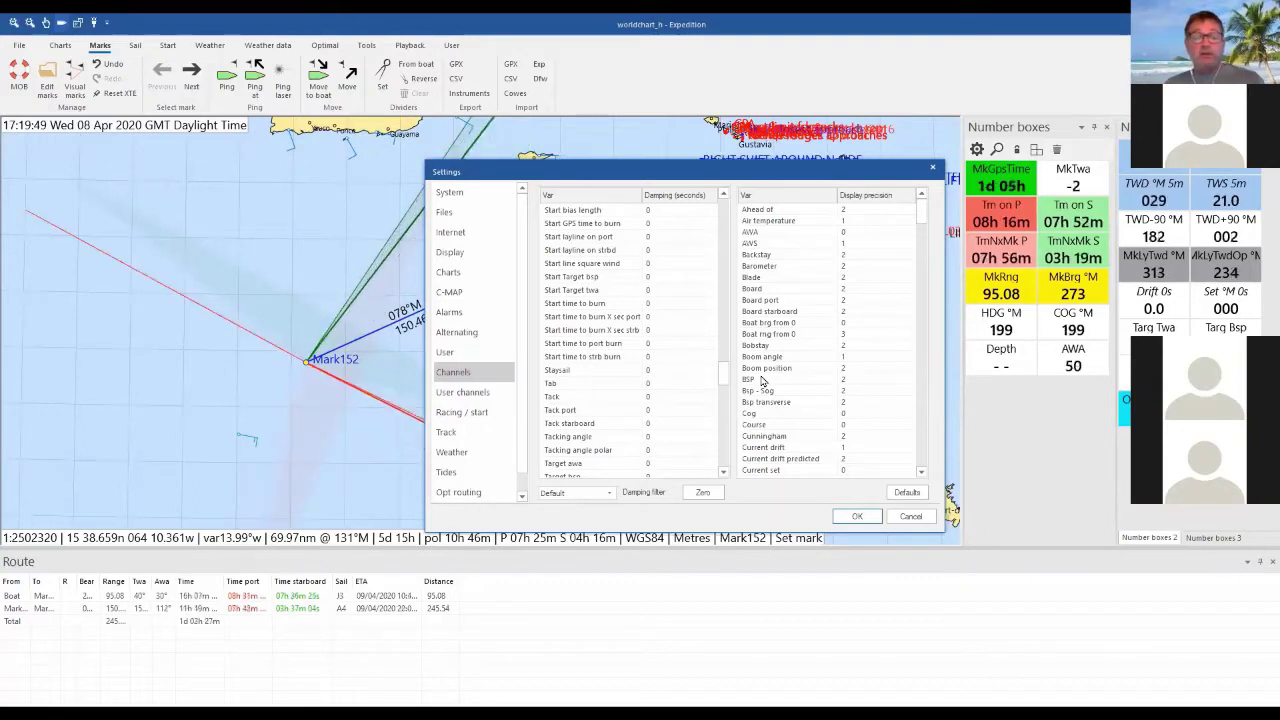
scroll(578, 291, down, 10)
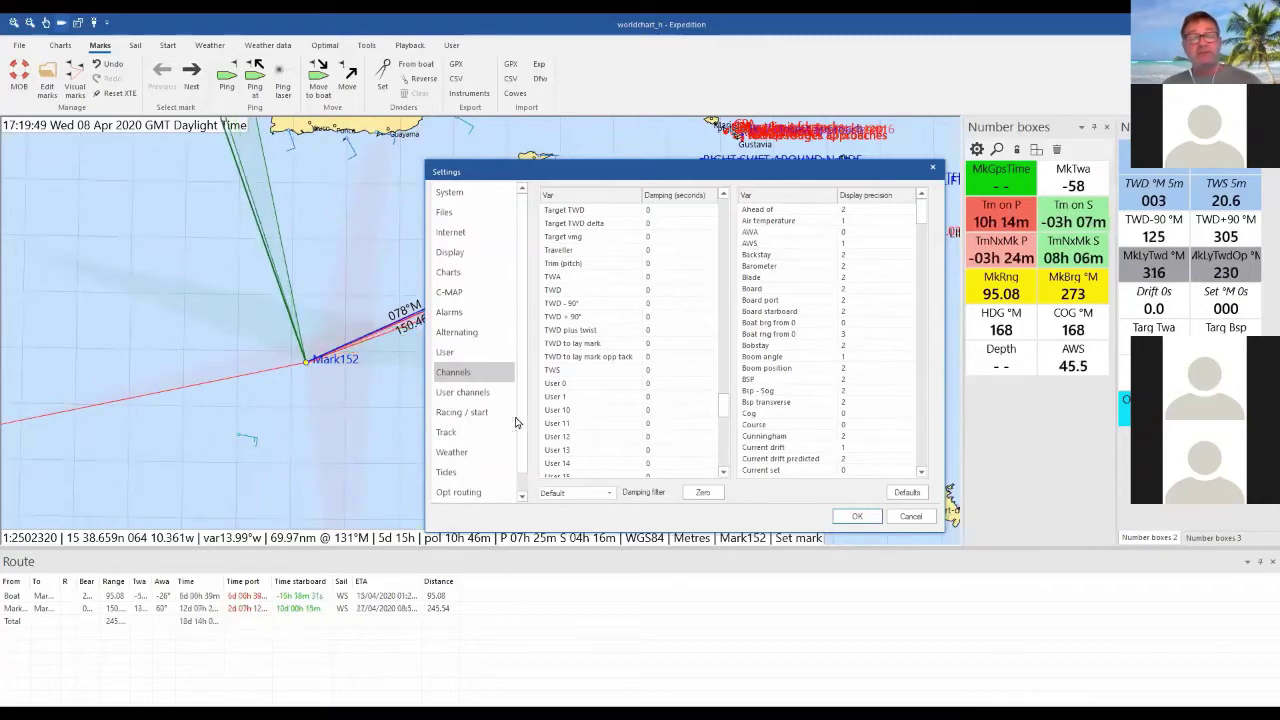
click(462, 394)
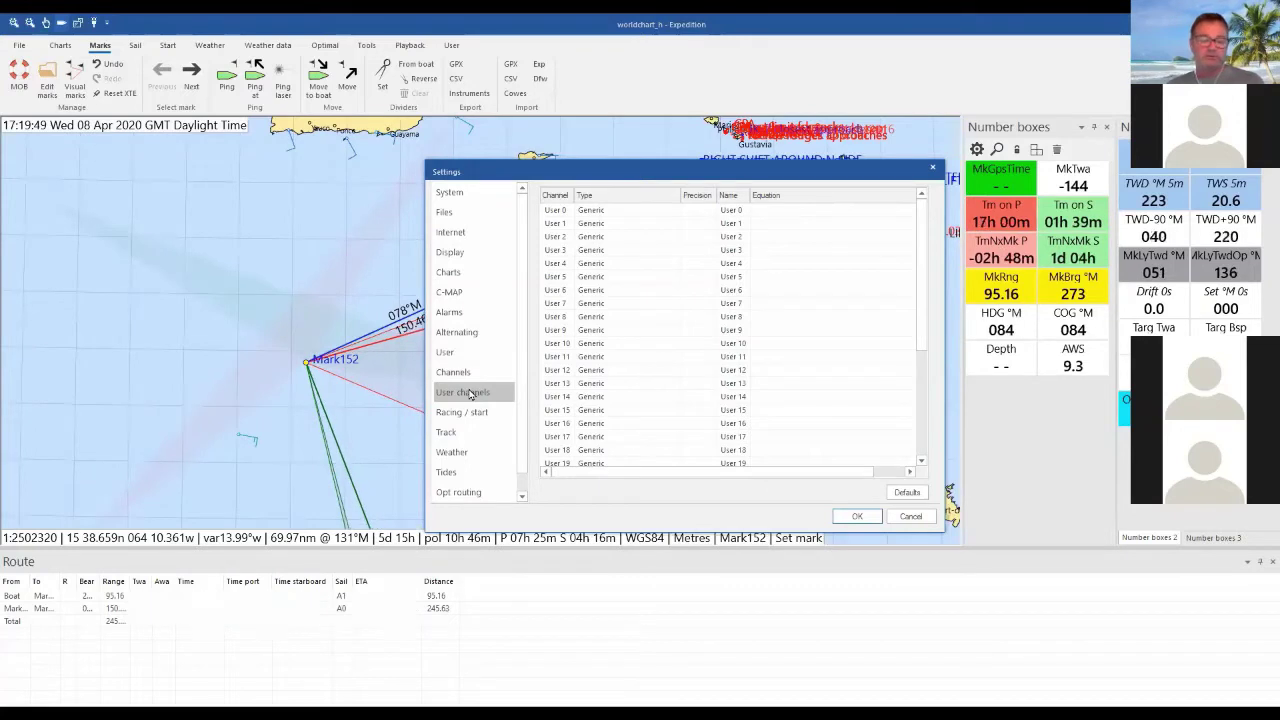
Review the Racing / start settings and the Rate of turn, Acceleration and Brake tables in the start calibrations
click(472, 414)
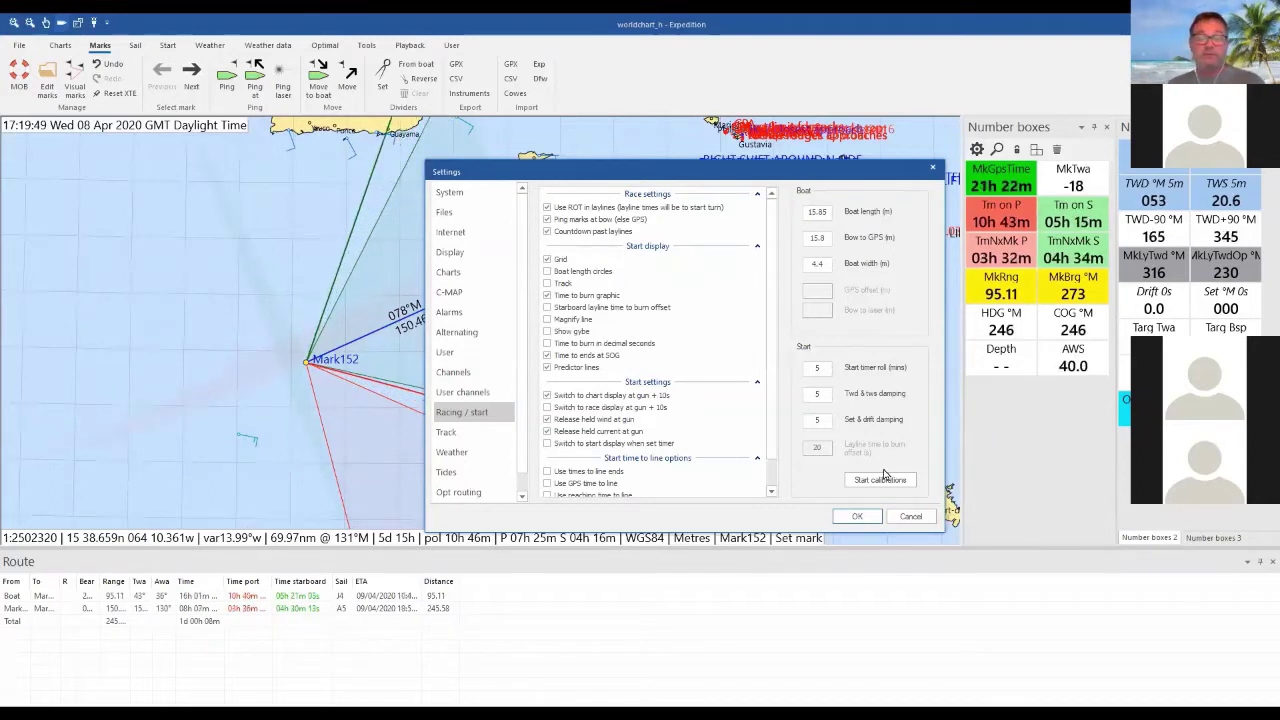
click(876, 480)
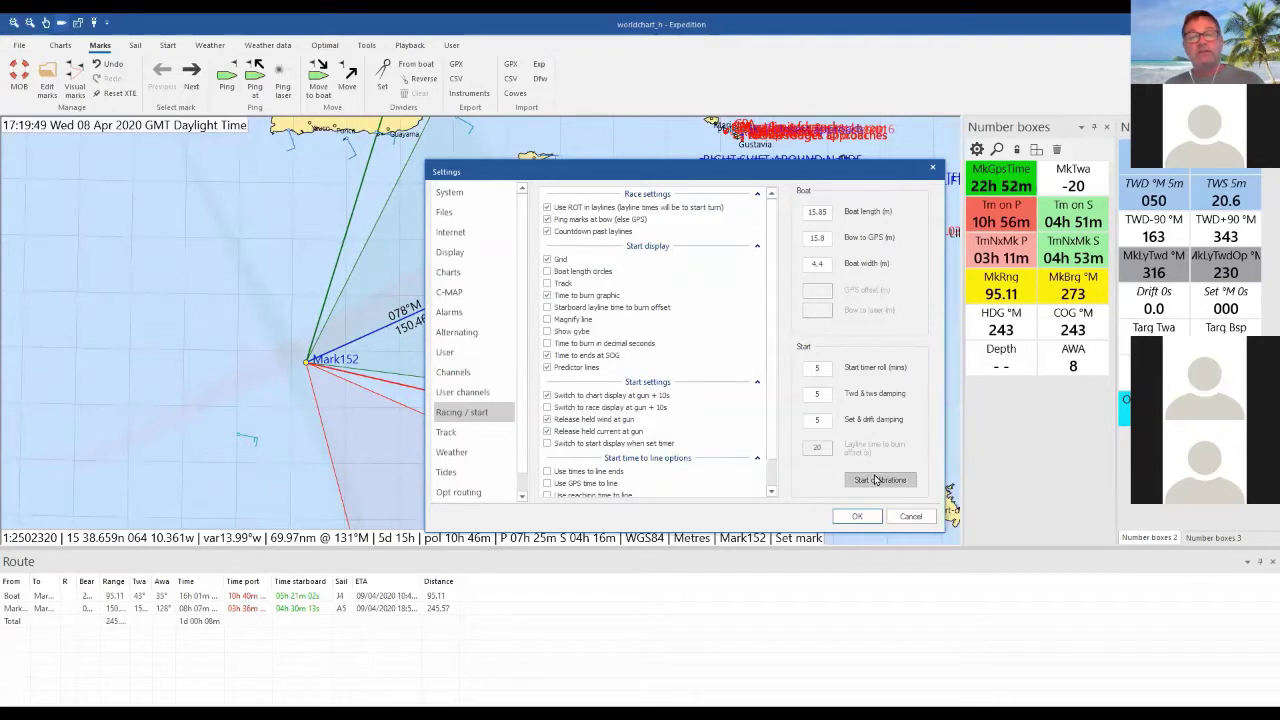
click(588, 194)
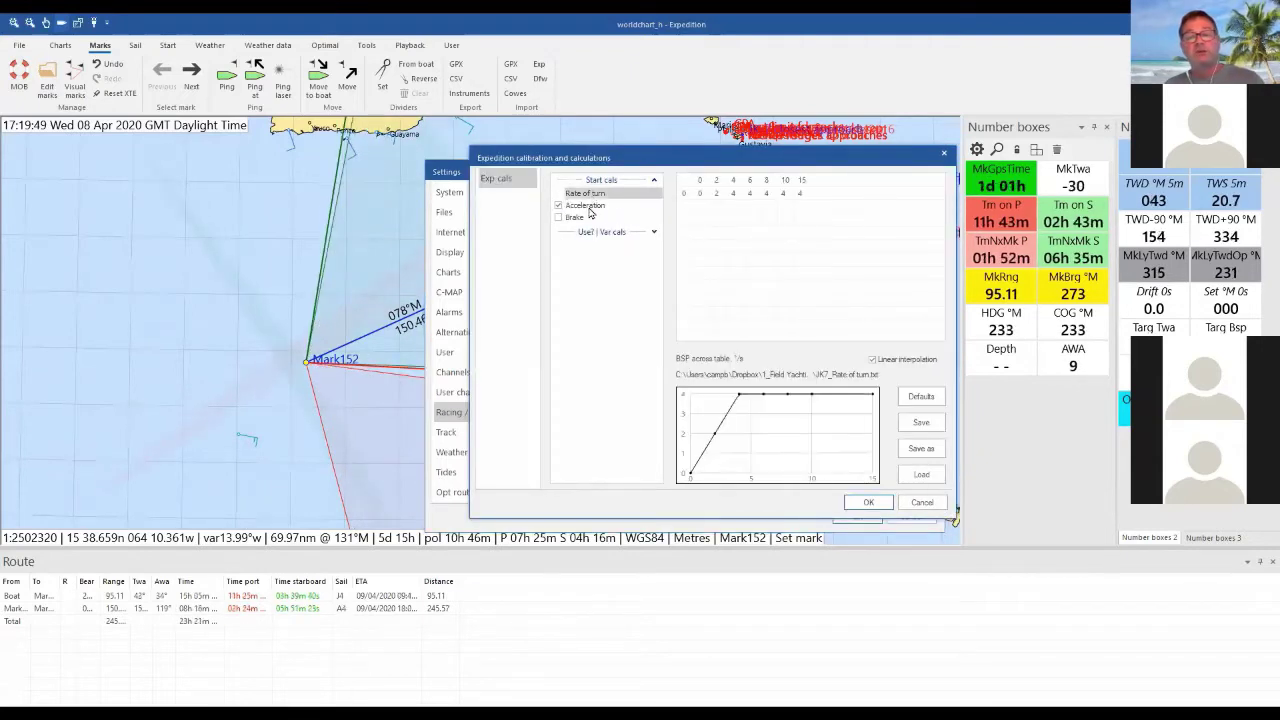
click(586, 206)
click(592, 217)
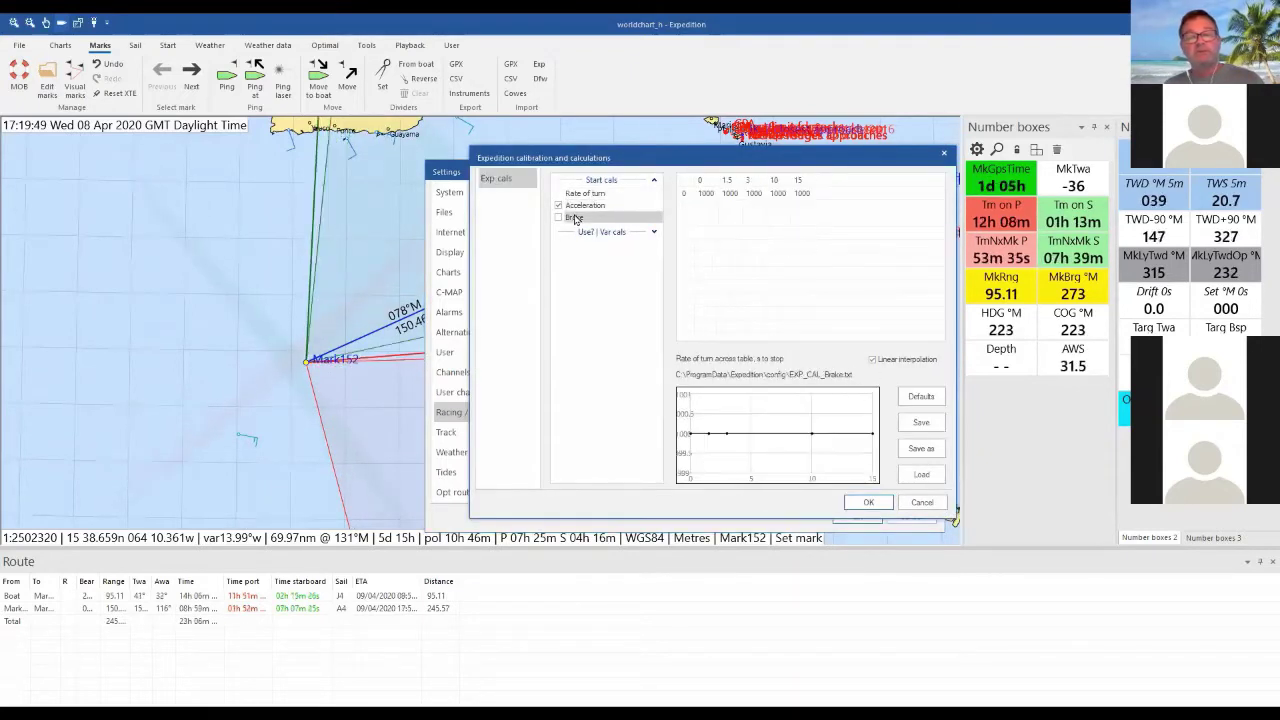
click(582, 194)
click(580, 206)
click(584, 194)
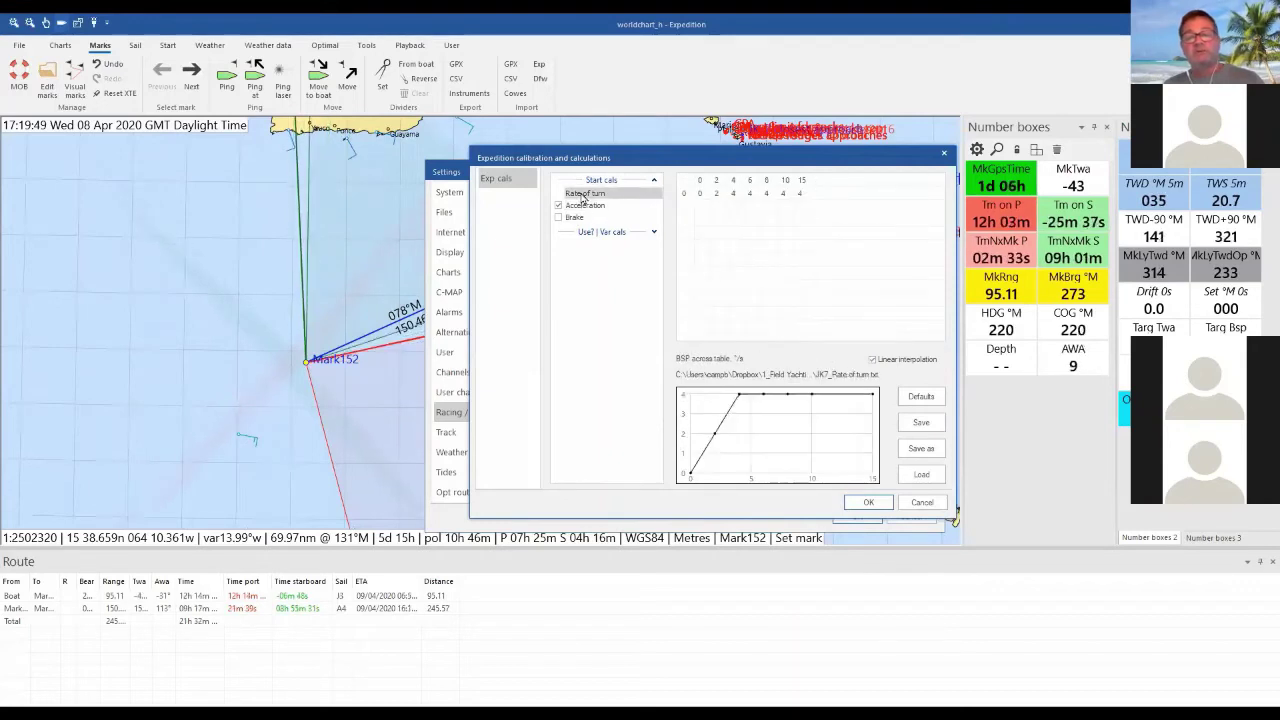
click(868, 502)
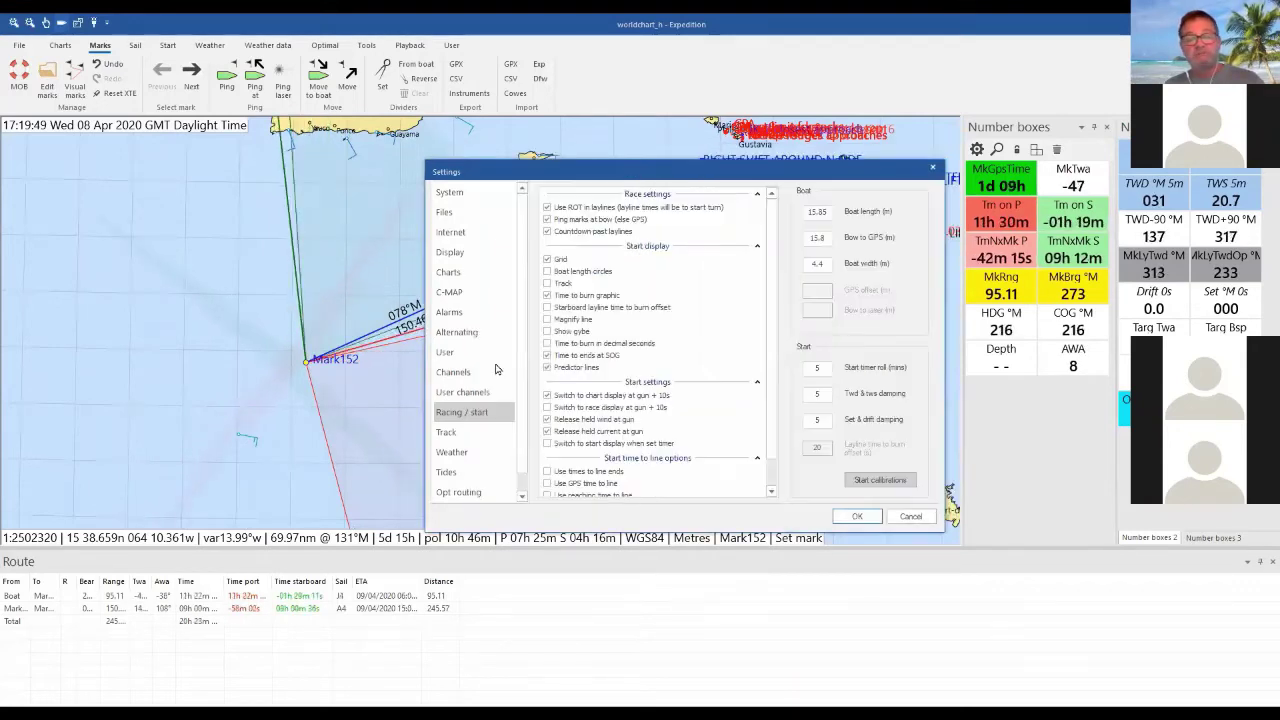
Review the Track settings and the Weather settings
click(470, 433)
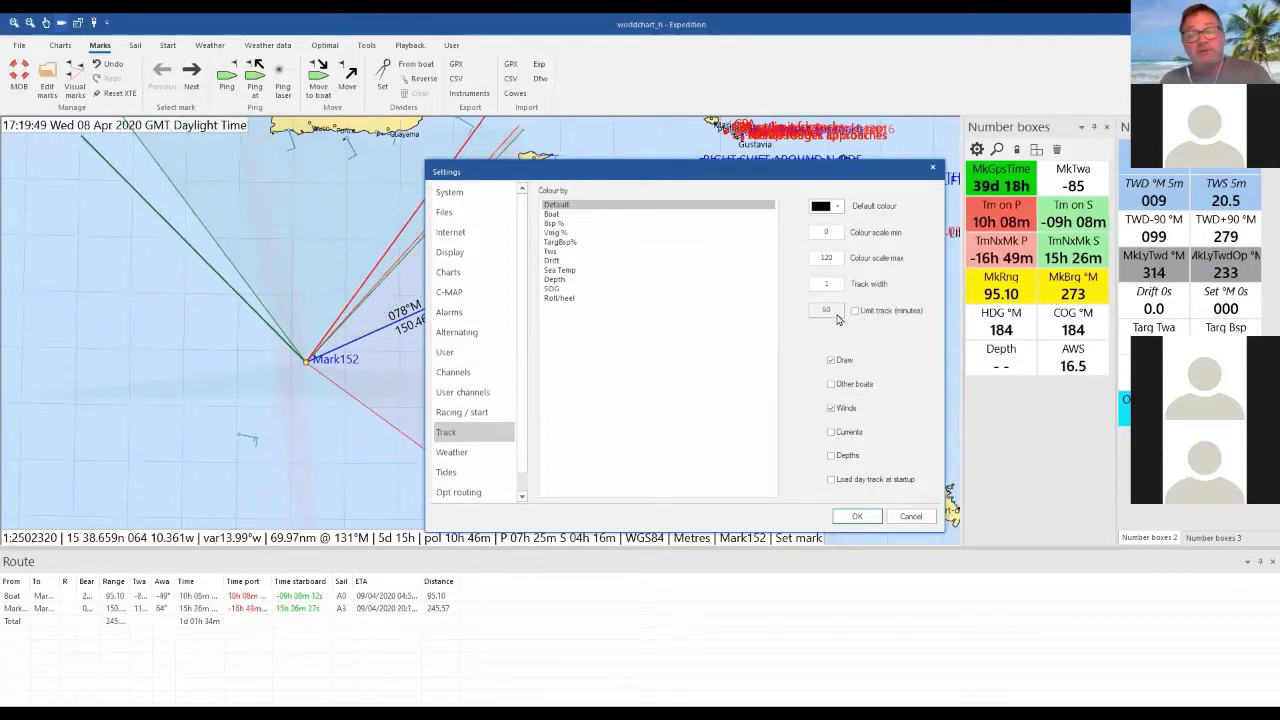
click(856, 518)
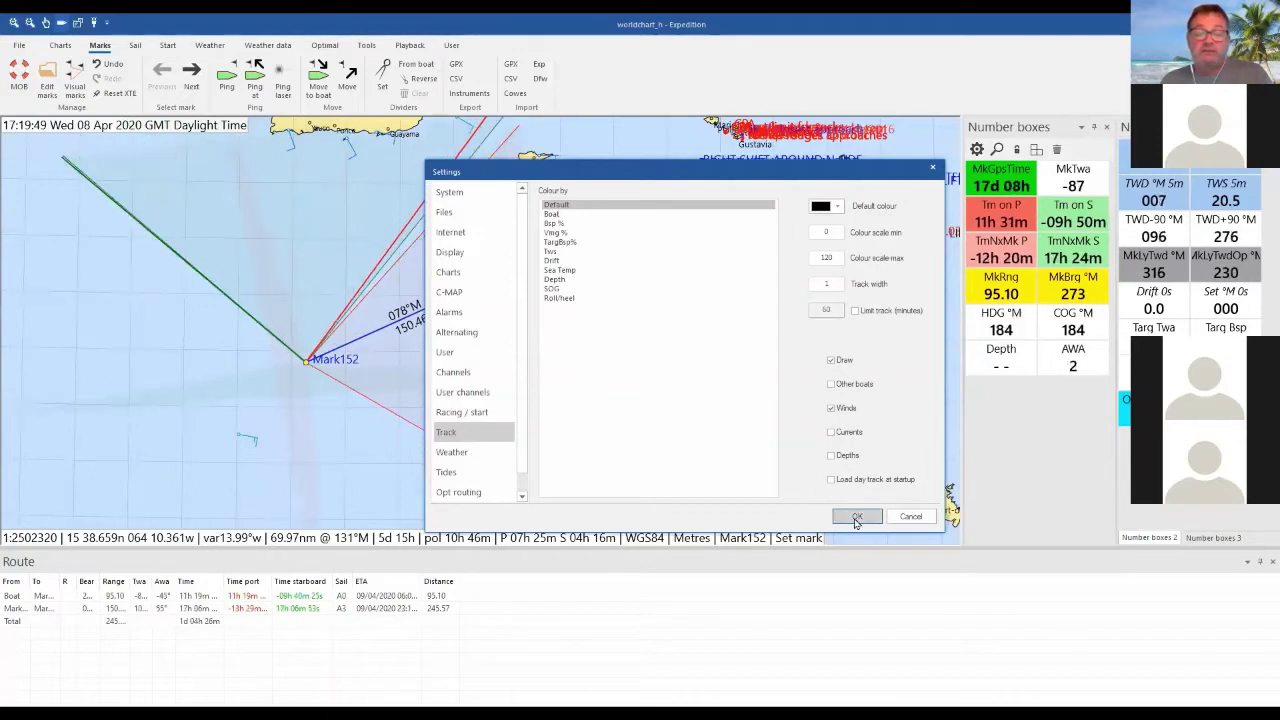
click(474, 461)
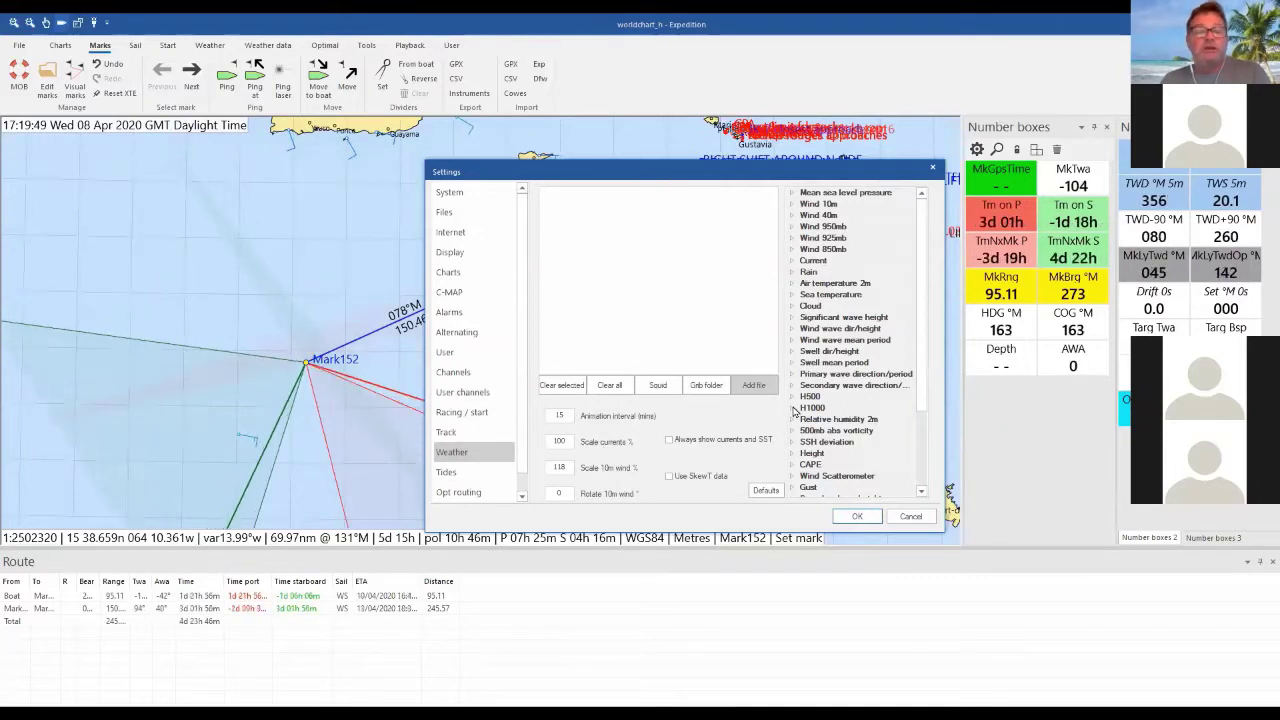
Look through the tidal models and display options in the Tides settings
click(446, 472)
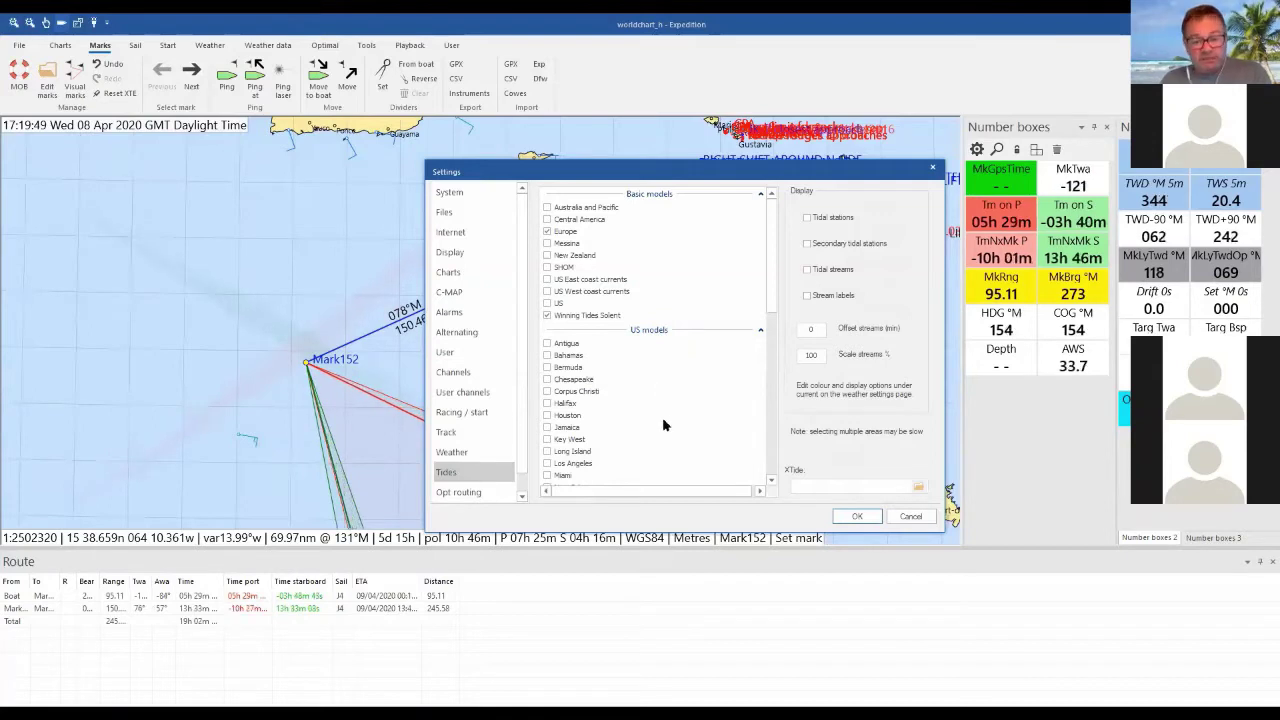
scroll(664, 420, down, 10)
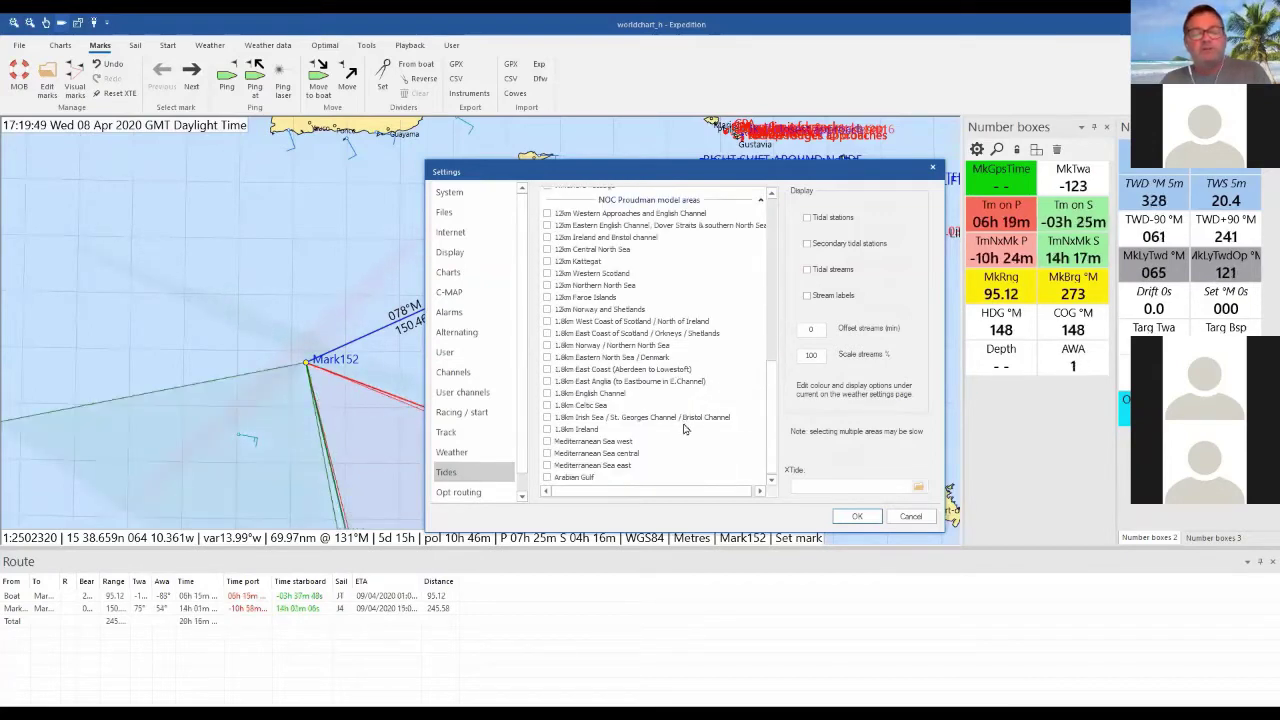
scroll(678, 420, up, 10)
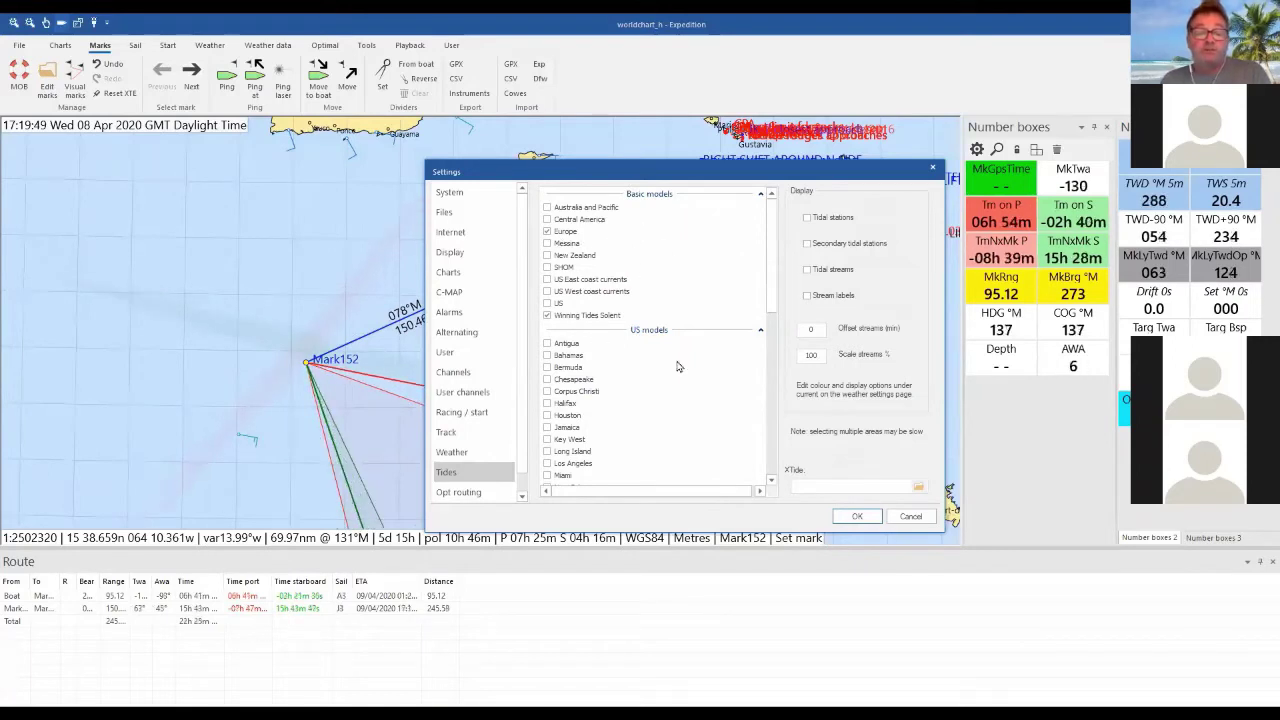
Review the Opt routing and Opt advanced settings, and save and close the settings
scroll(480, 440, down, 1)
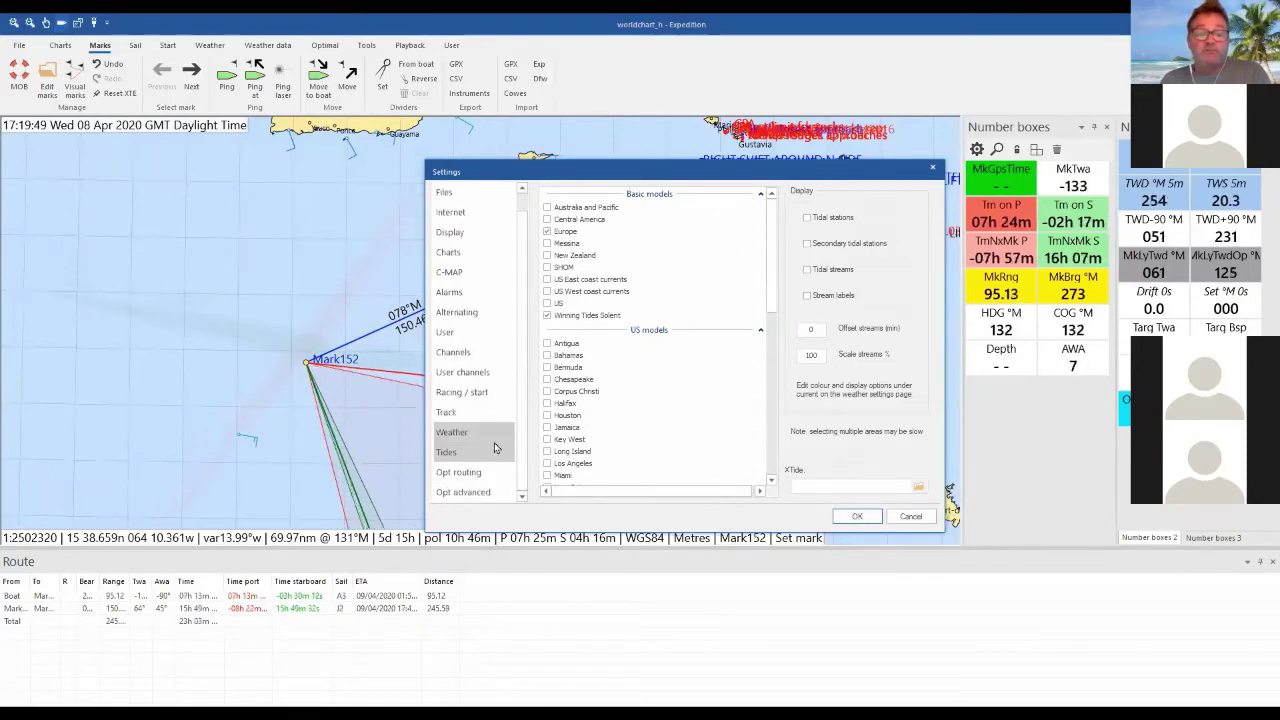
click(462, 474)
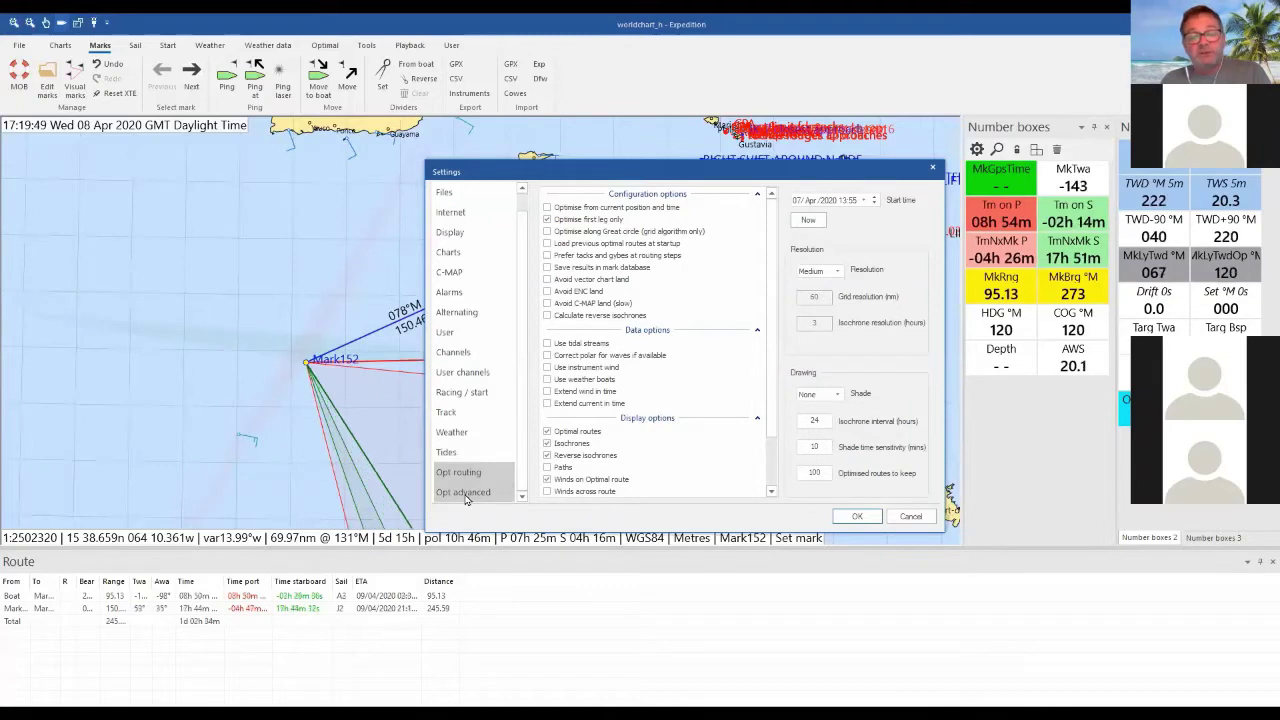
click(465, 497)
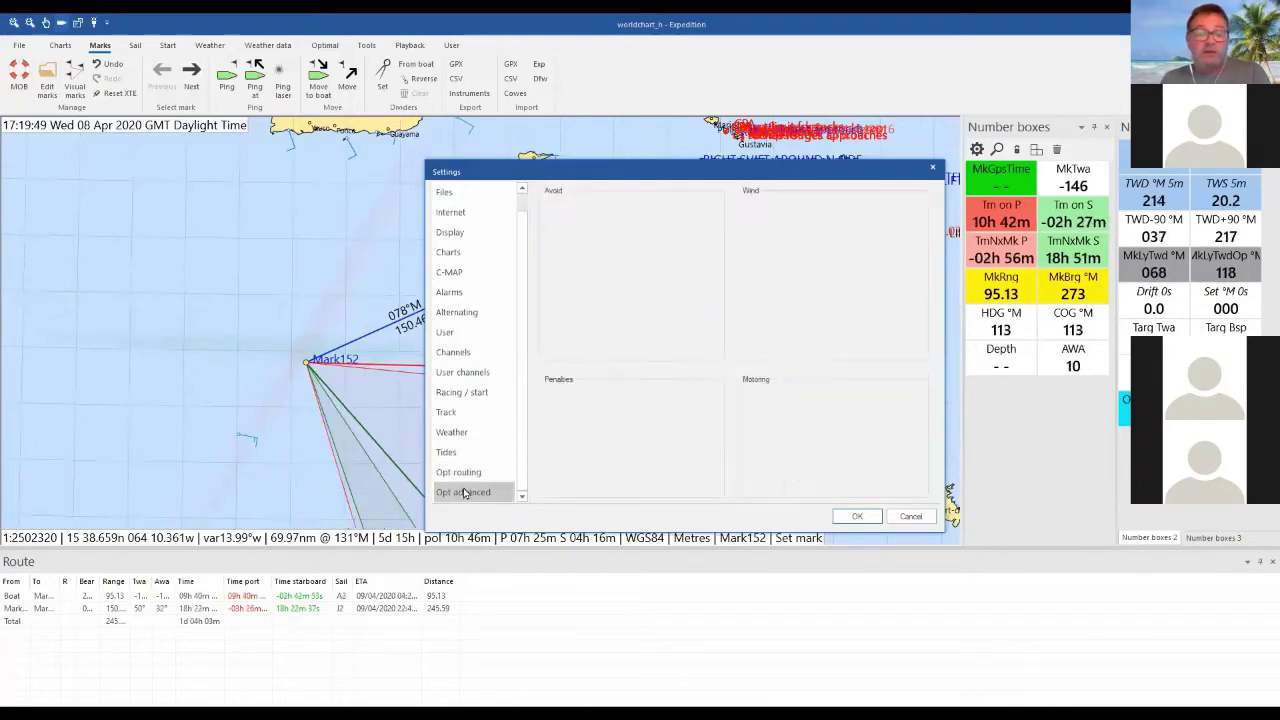
click(458, 472)
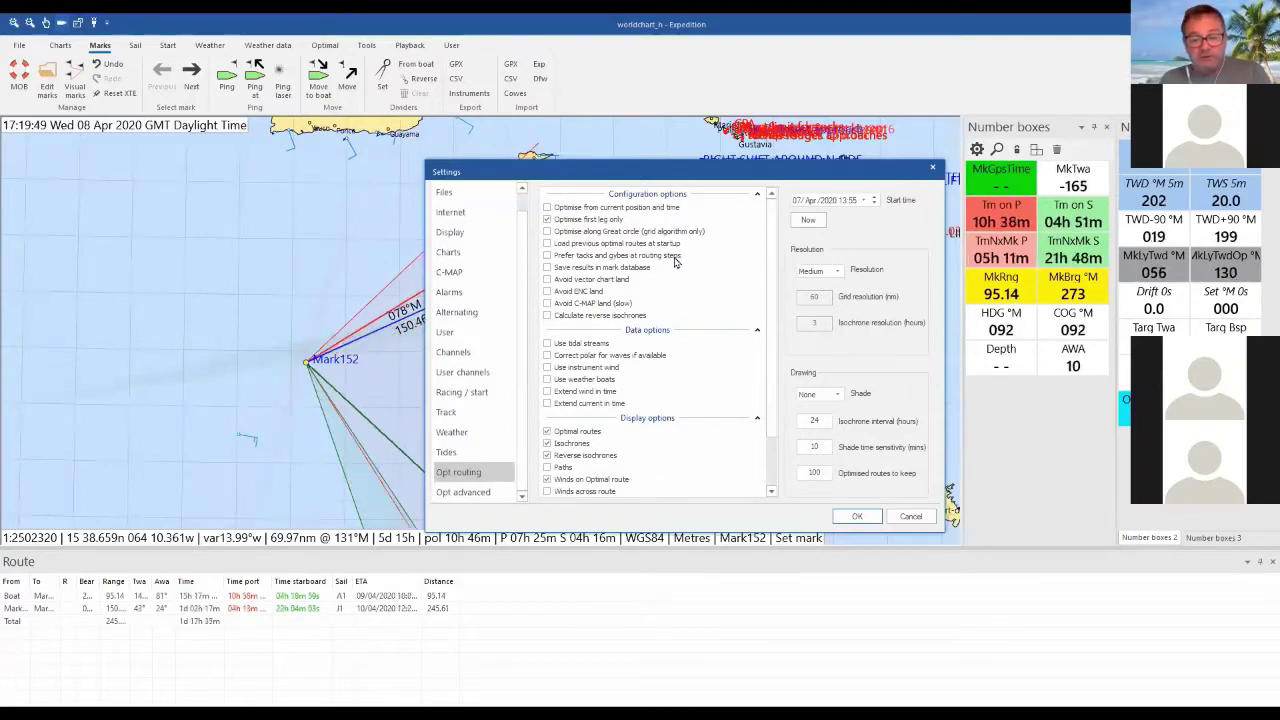
click(857, 517)
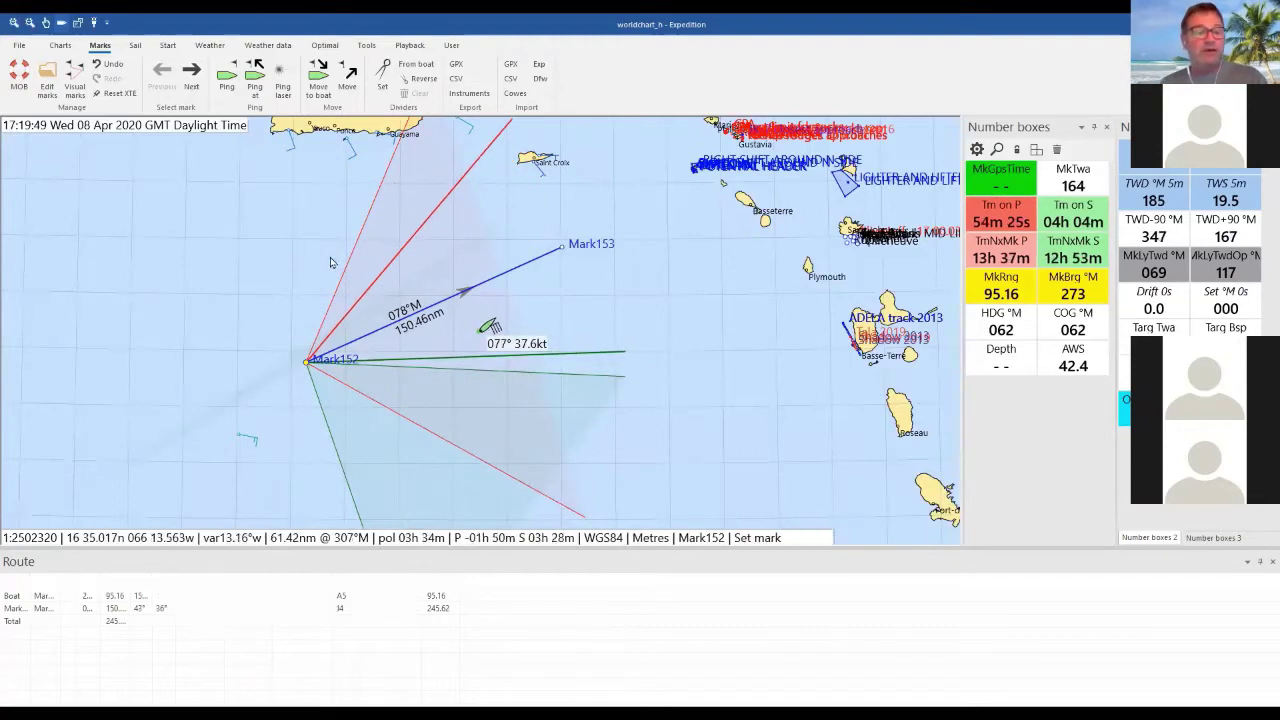
Open the instrument connection settings and look through the Com port options, including the Alias field of Com 1
click(19, 45)
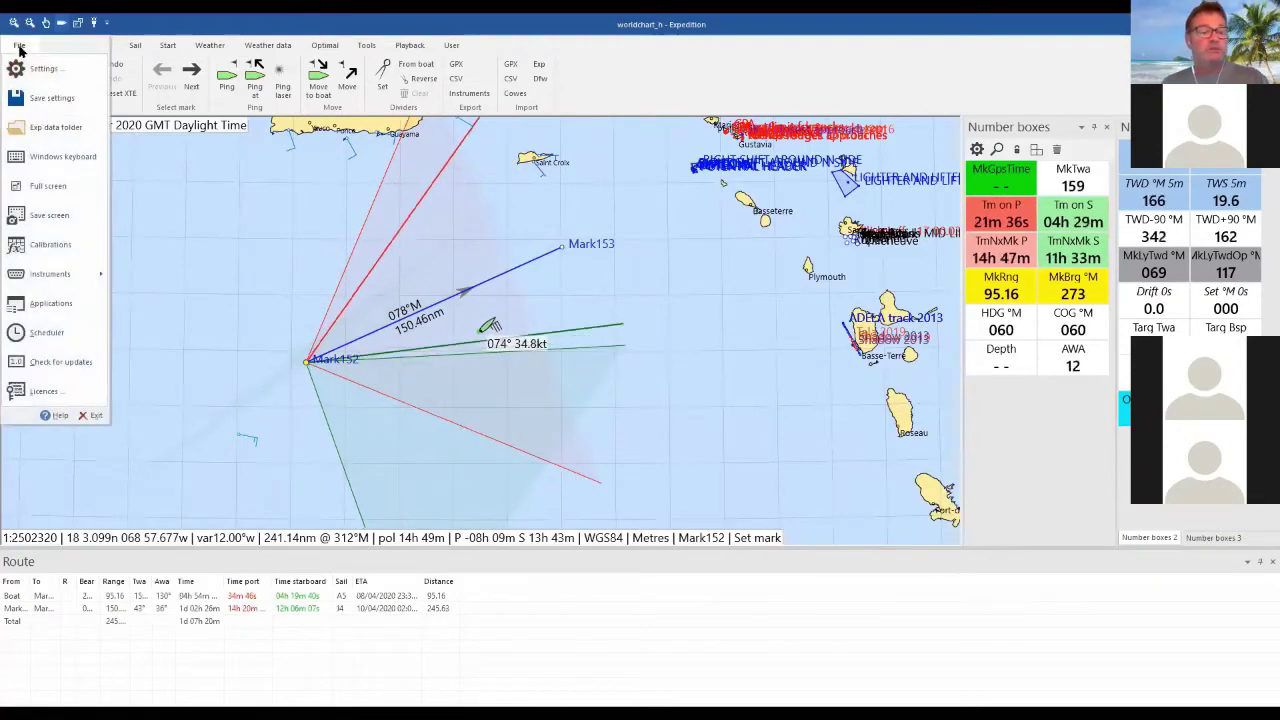
mouse_move(33, 276)
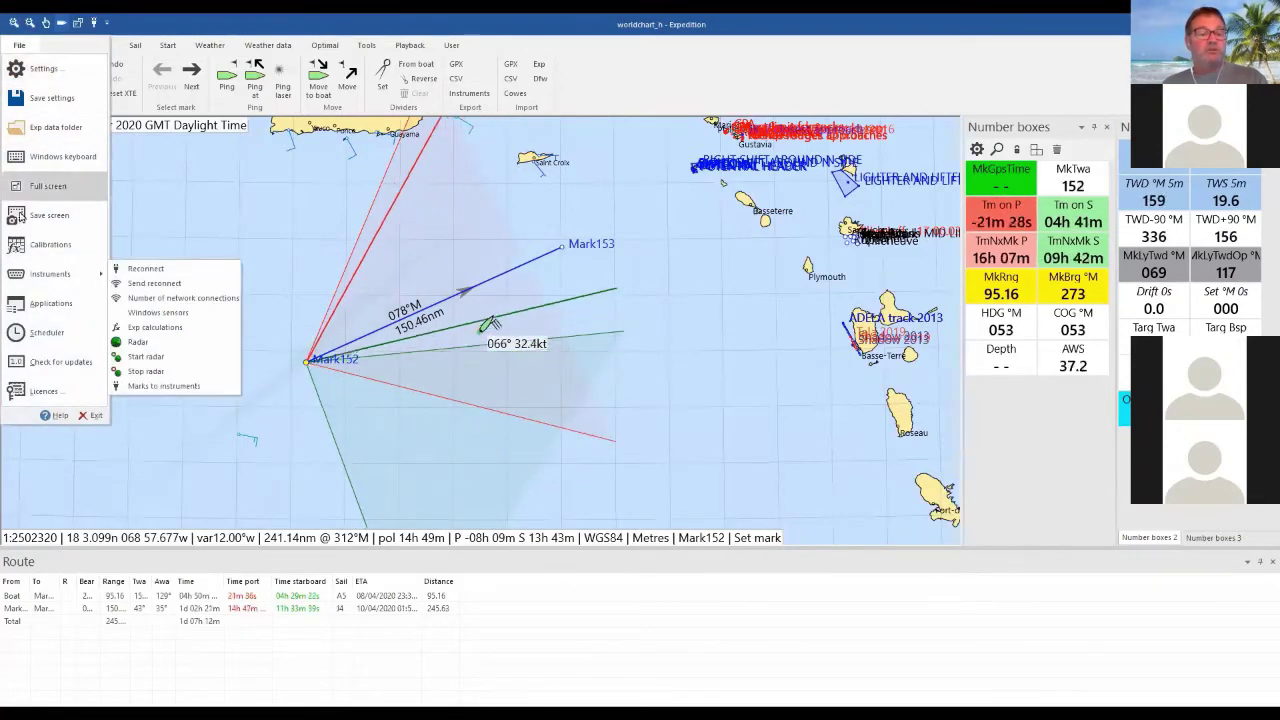
click(47, 265)
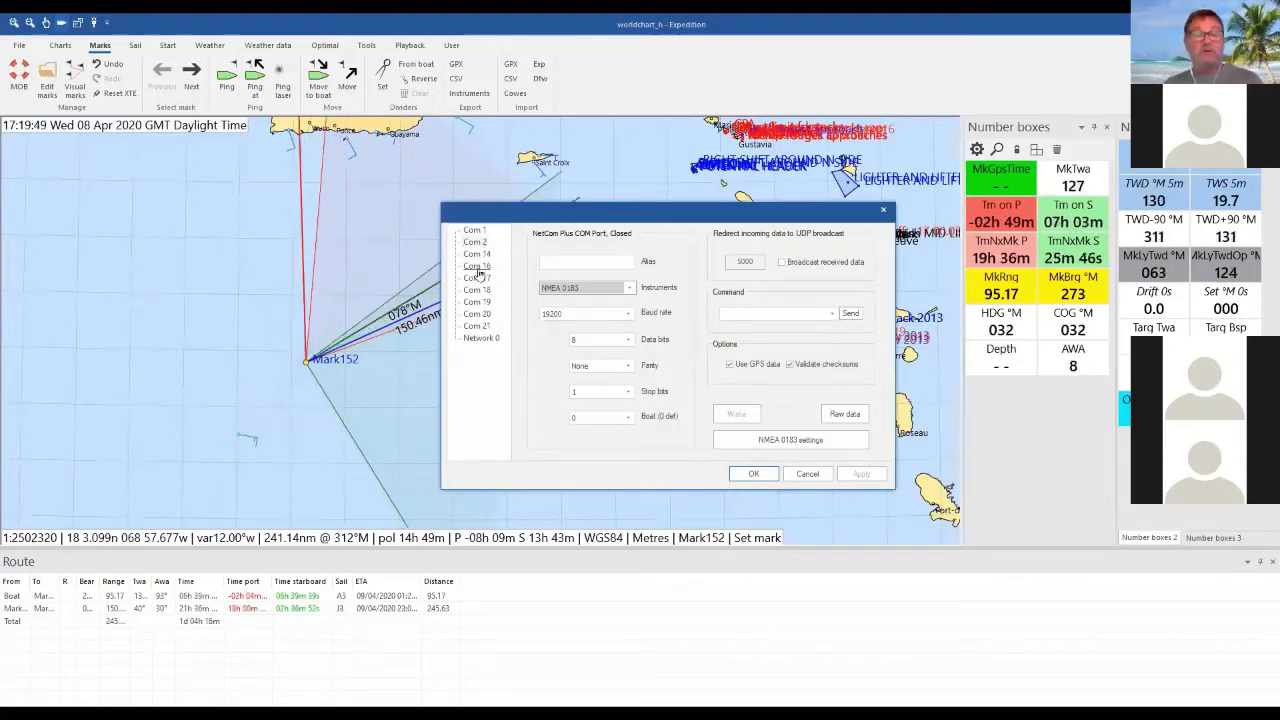
click(476, 244)
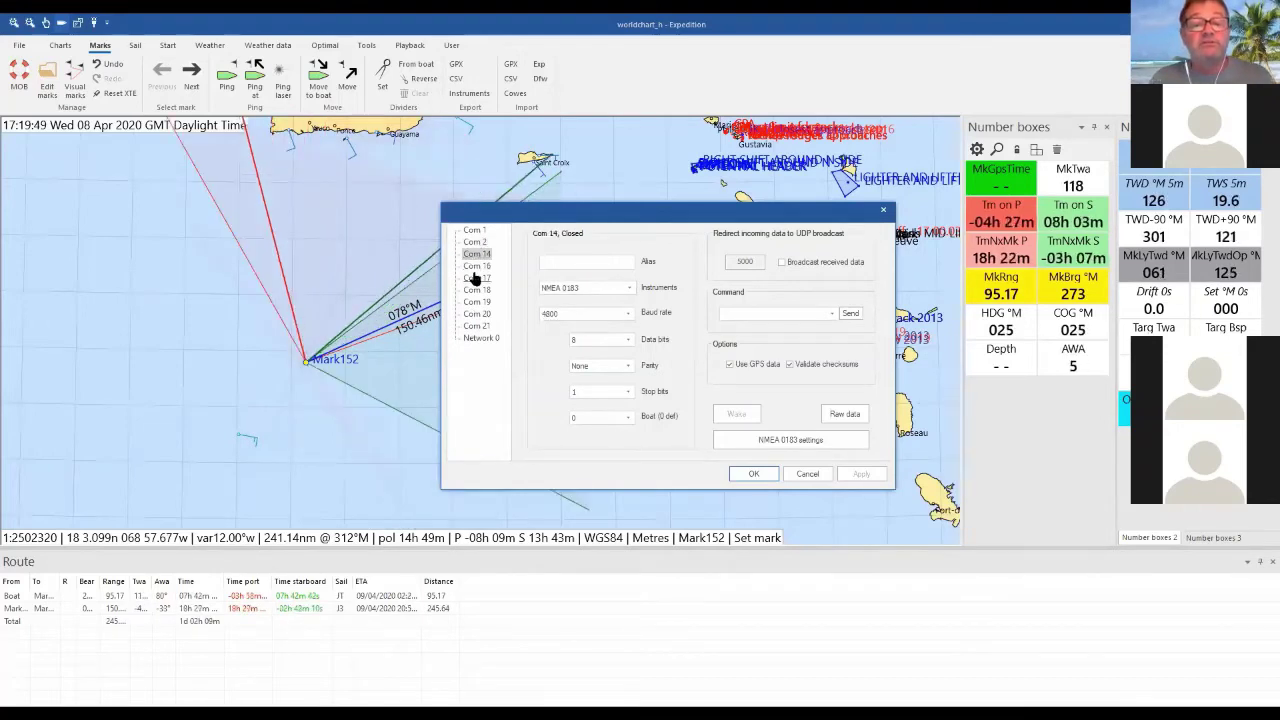
click(477, 255)
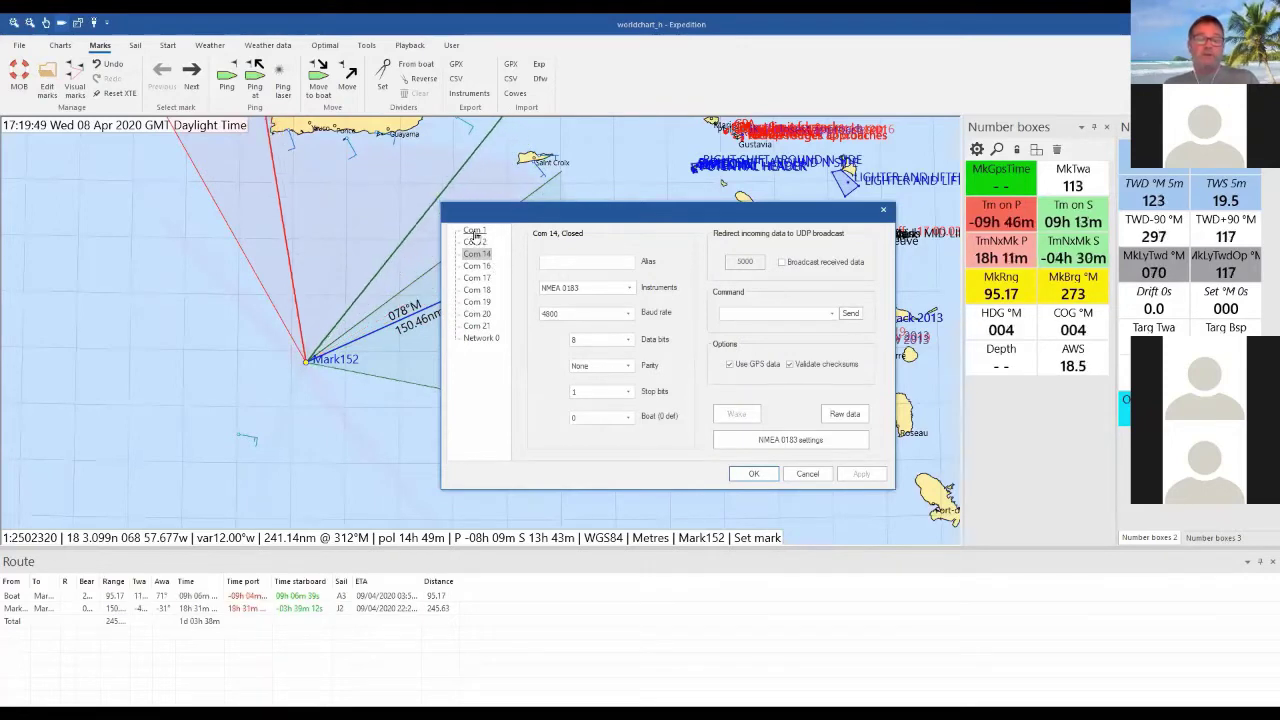
click(475, 232)
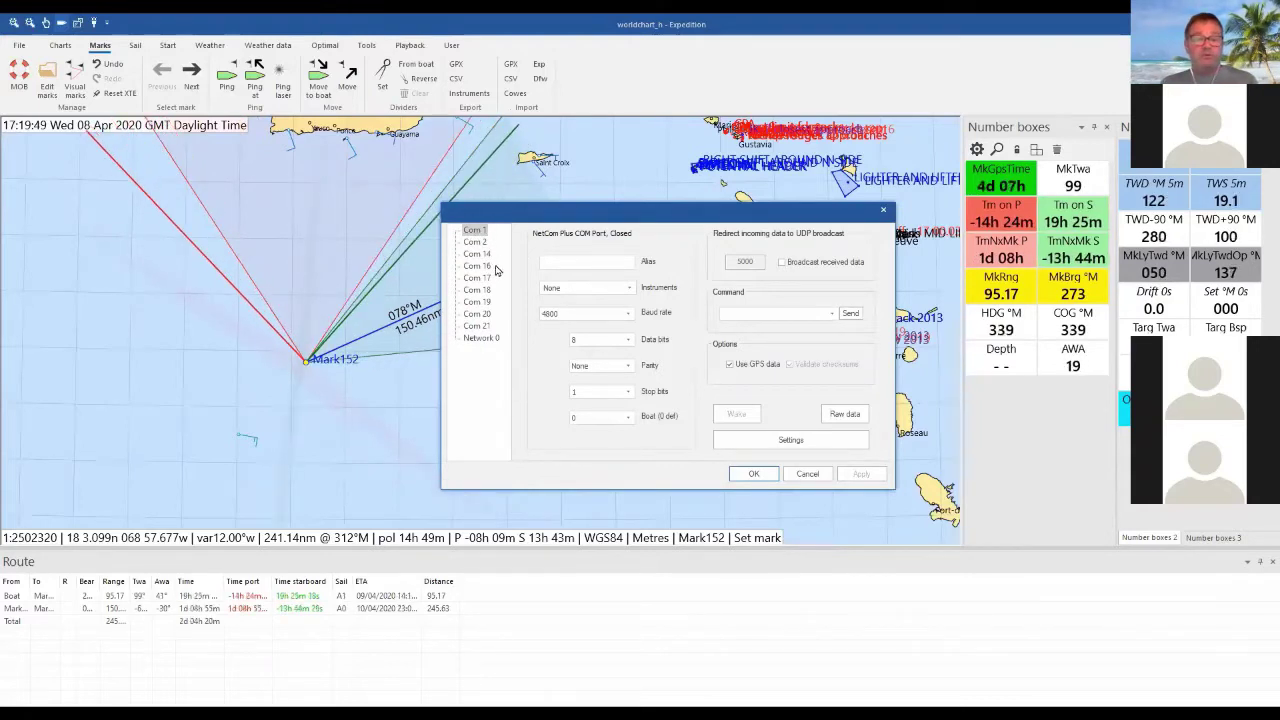
click(615, 262)
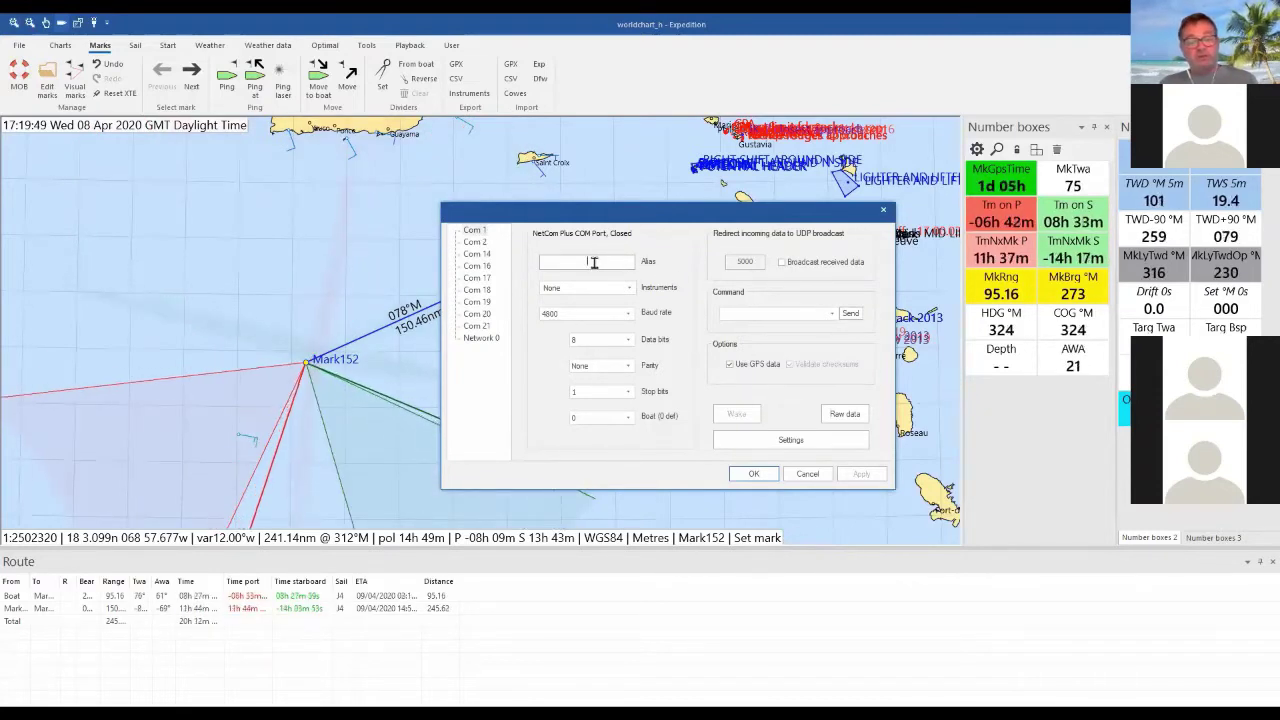
click(593, 261)
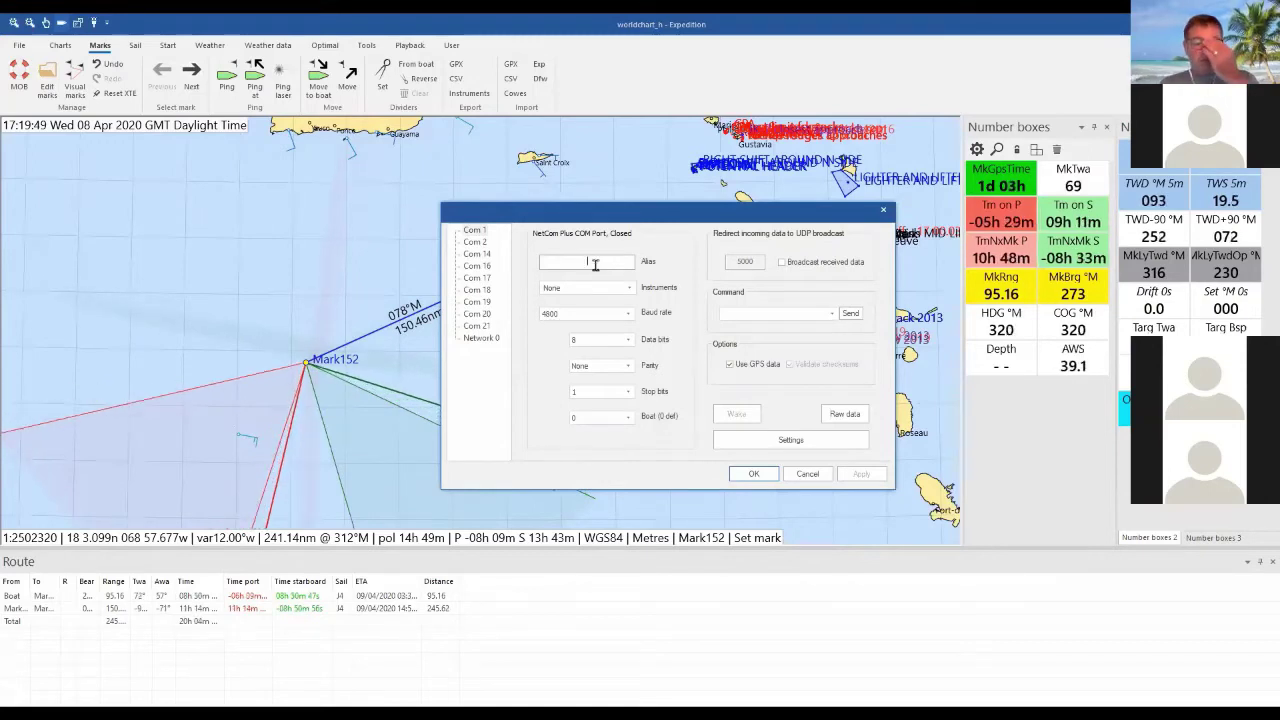
Apply NMEA 0183 as the instrument type of Com 1 and review its lists of sentences to receive and send
click(620, 289)
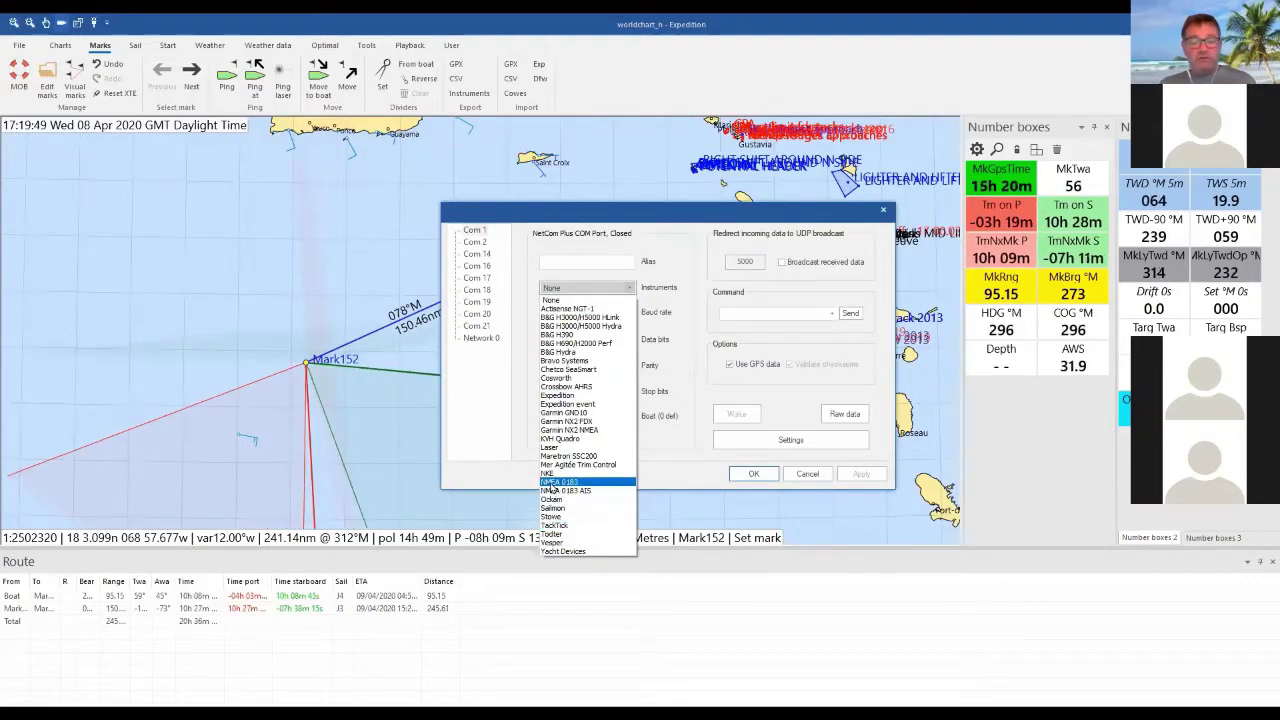
click(553, 483)
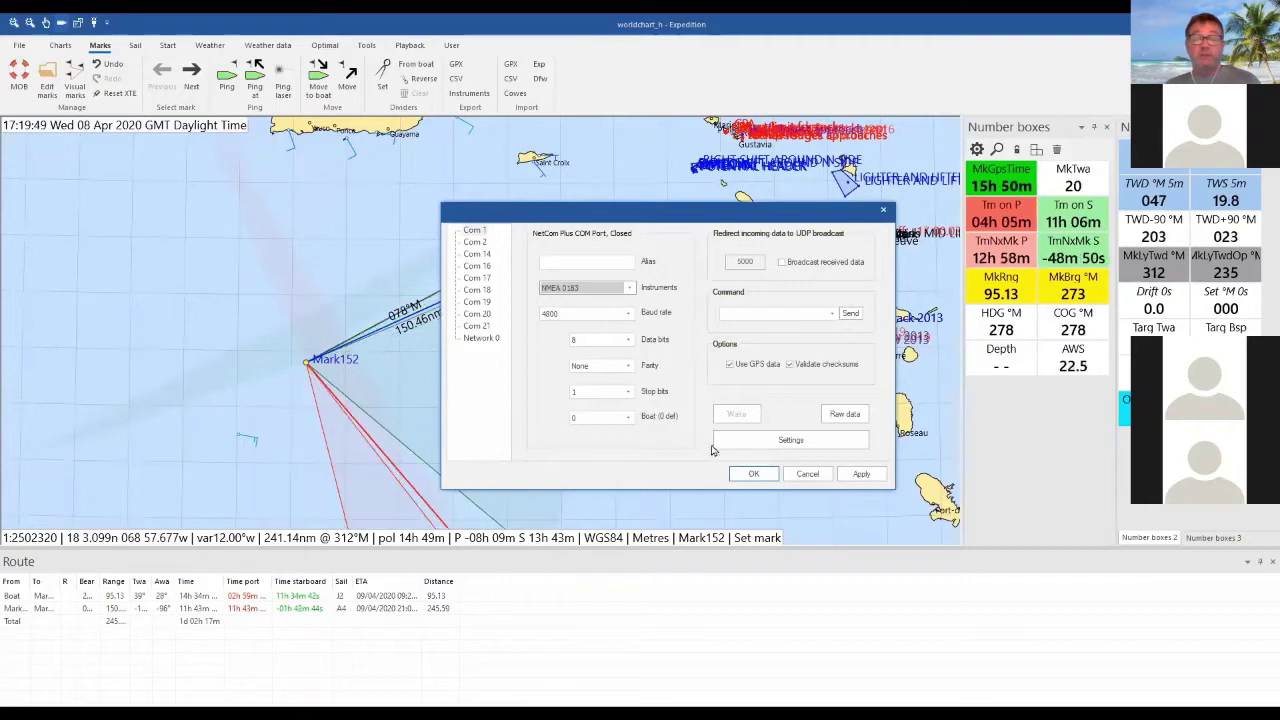
click(859, 474)
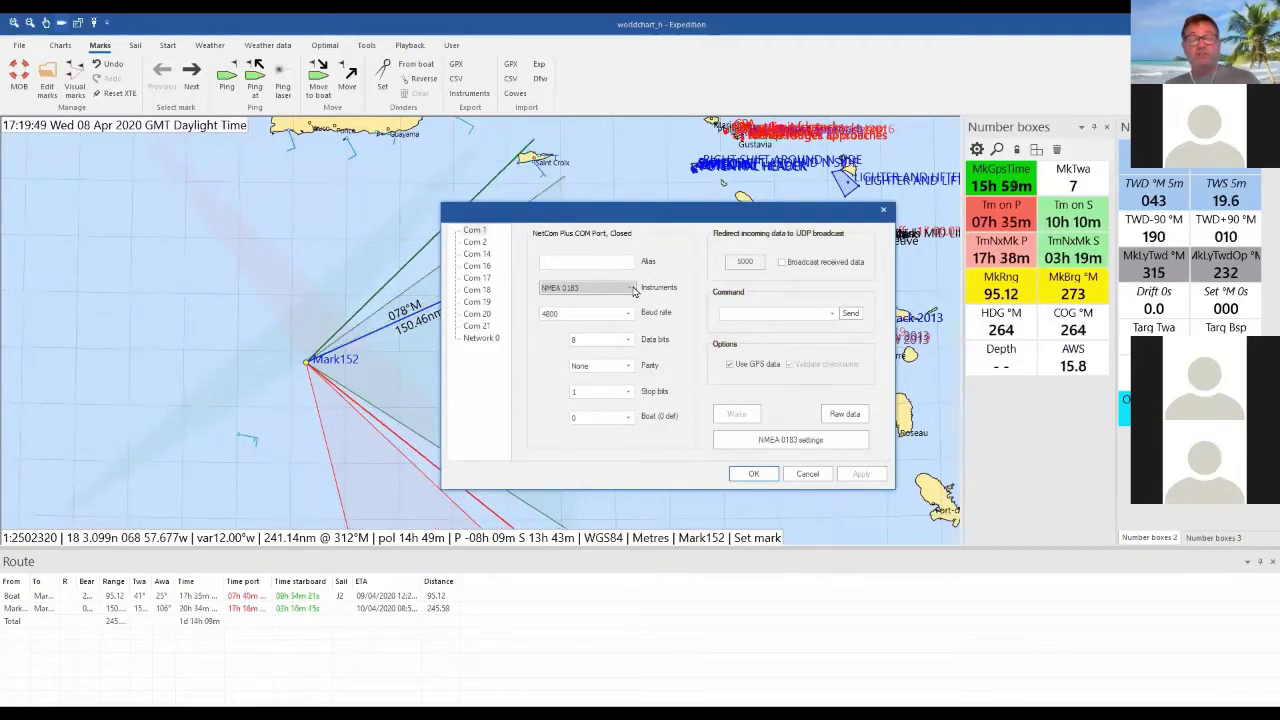
click(787, 445)
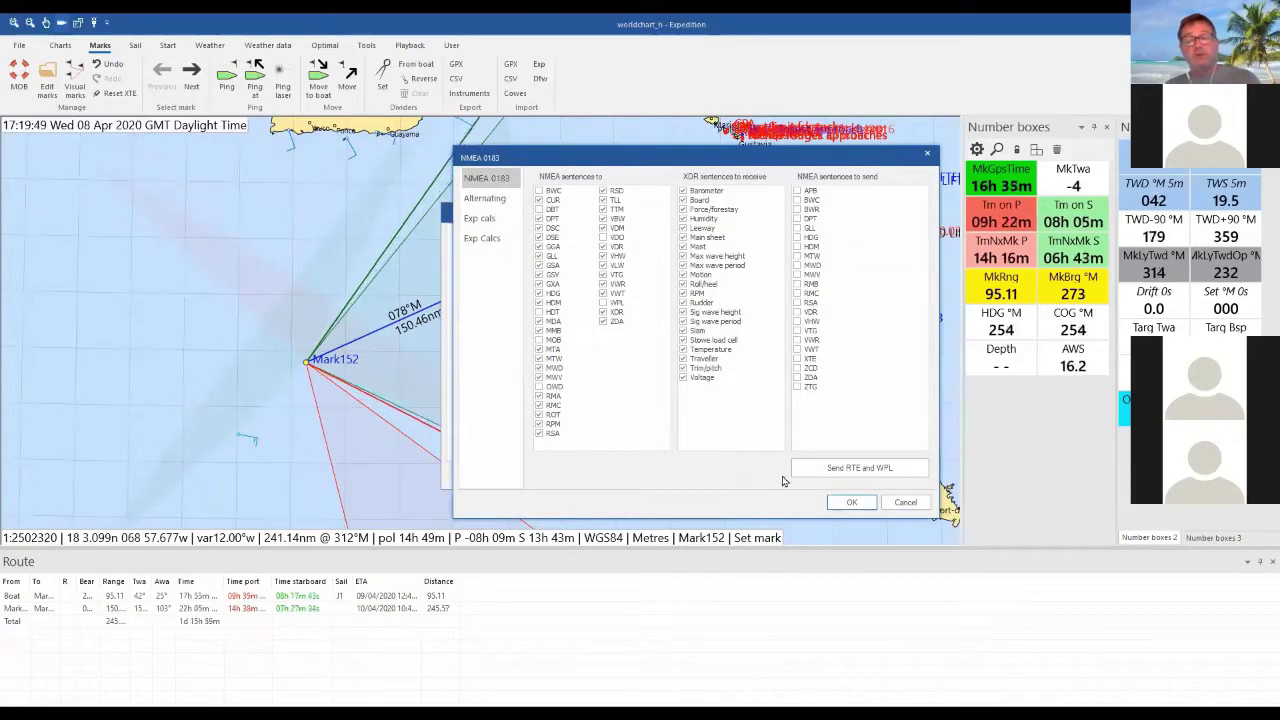
click(851, 503)
Apply B&G H390 to Com 1 to view its B&G polars settings, and reset the port's instrument type to None
click(629, 289)
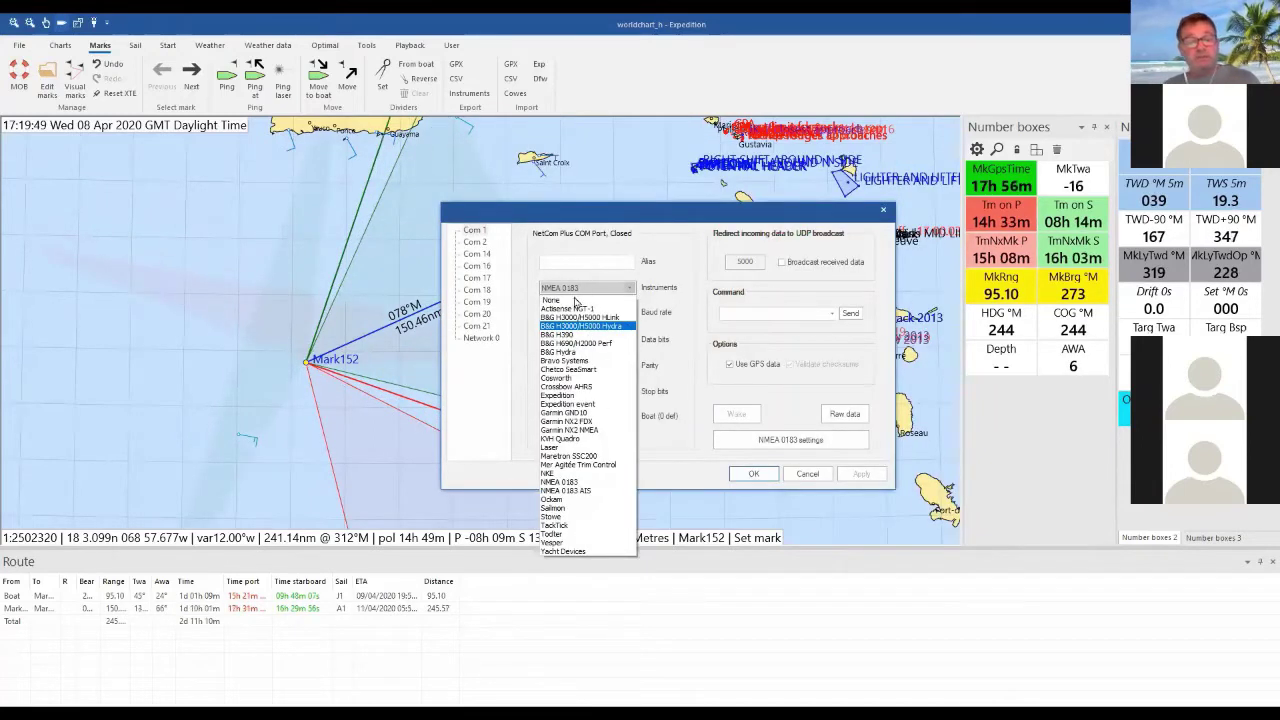
click(560, 334)
click(852, 473)
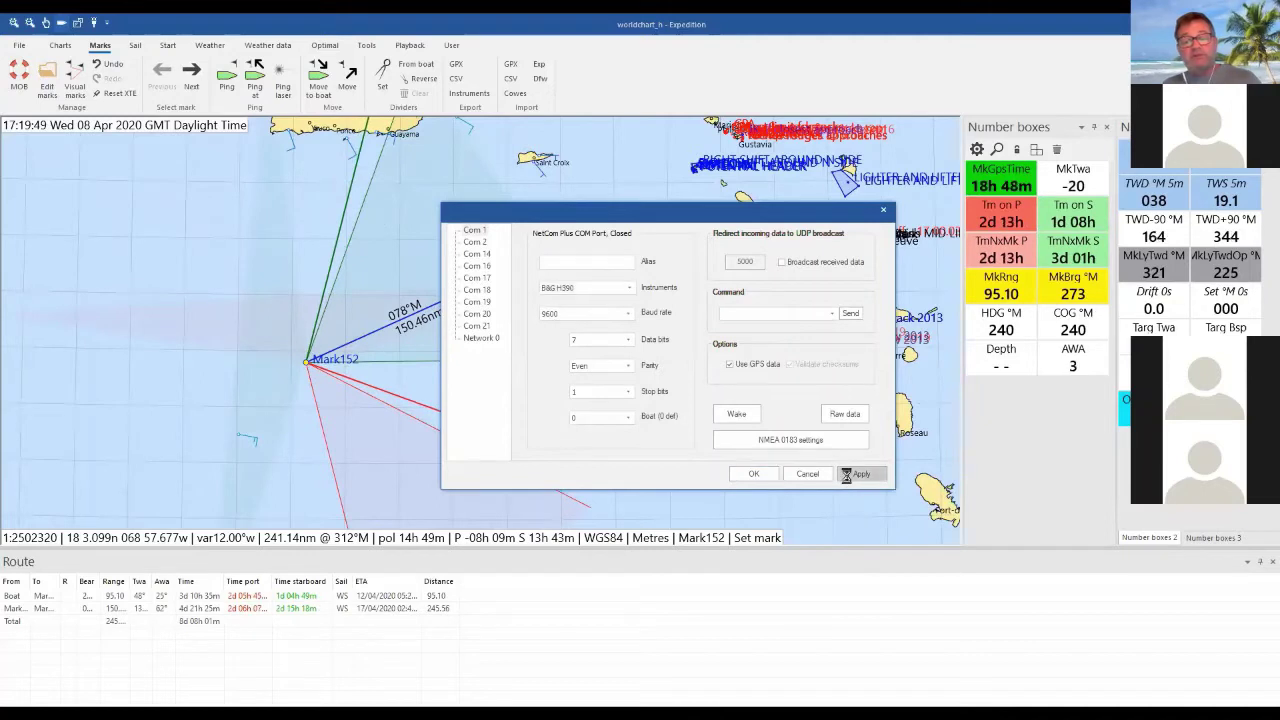
click(712, 383)
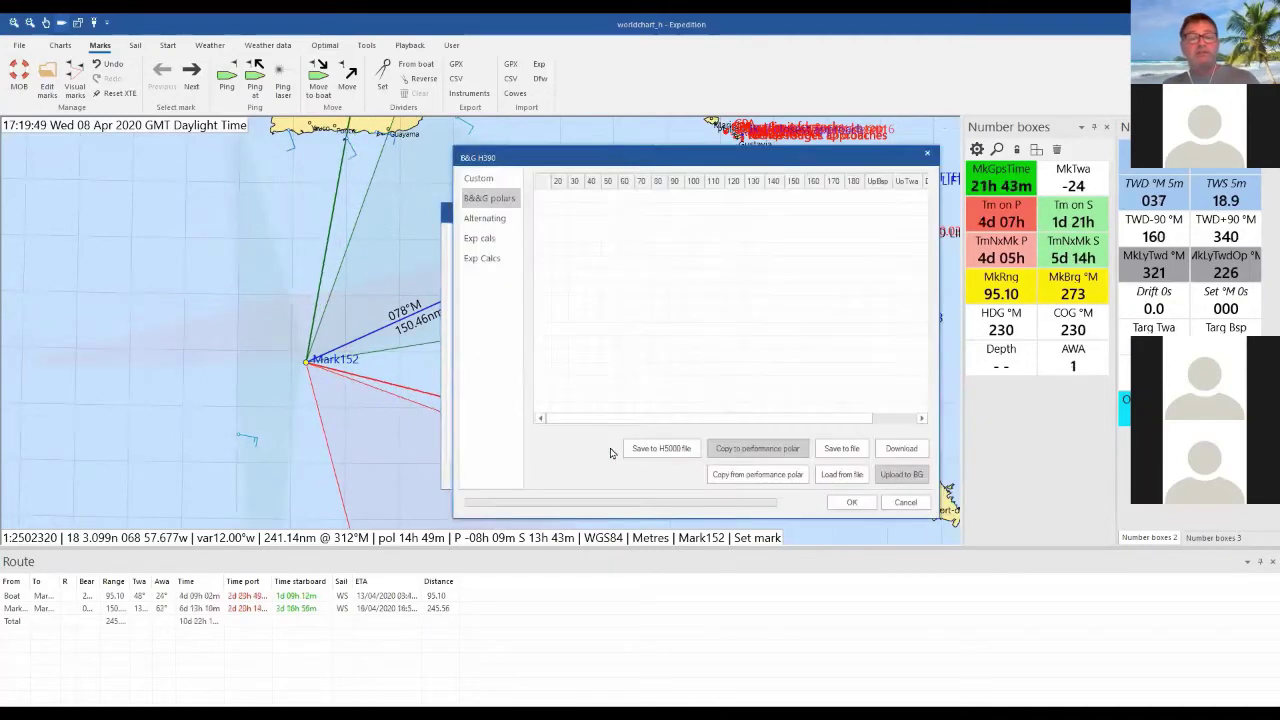
click(905, 502)
click(630, 288)
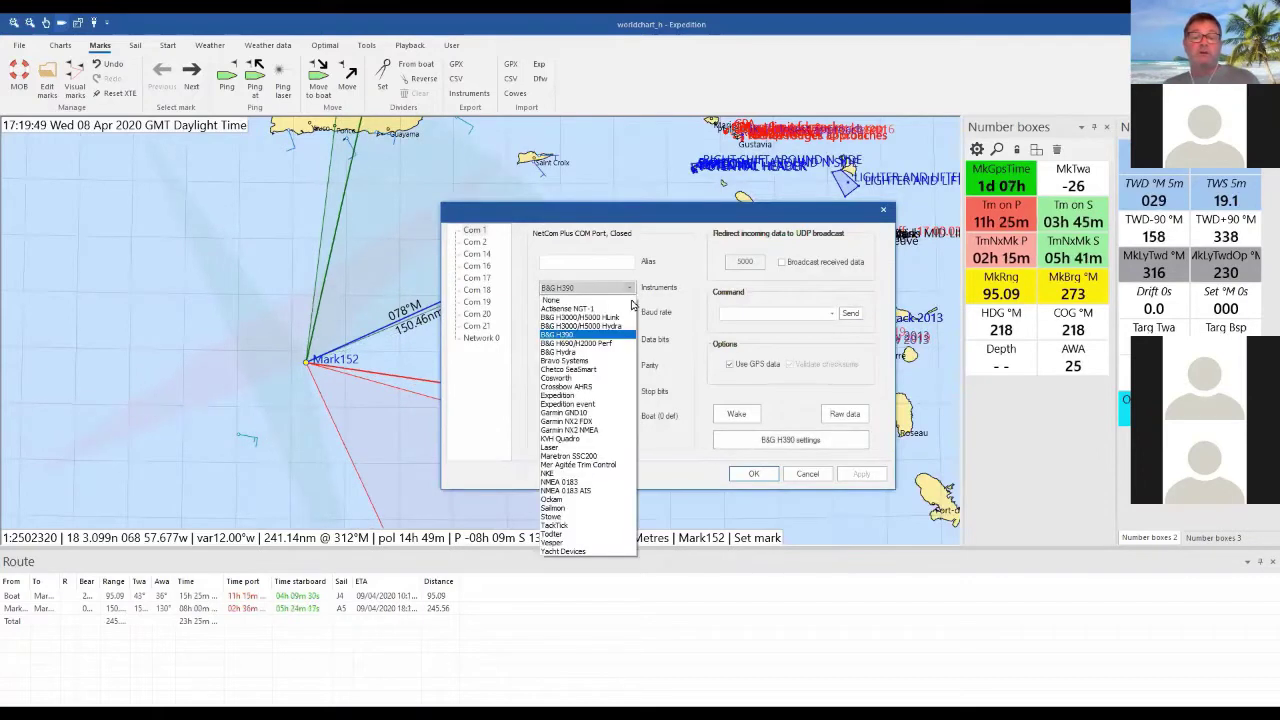
click(556, 300)
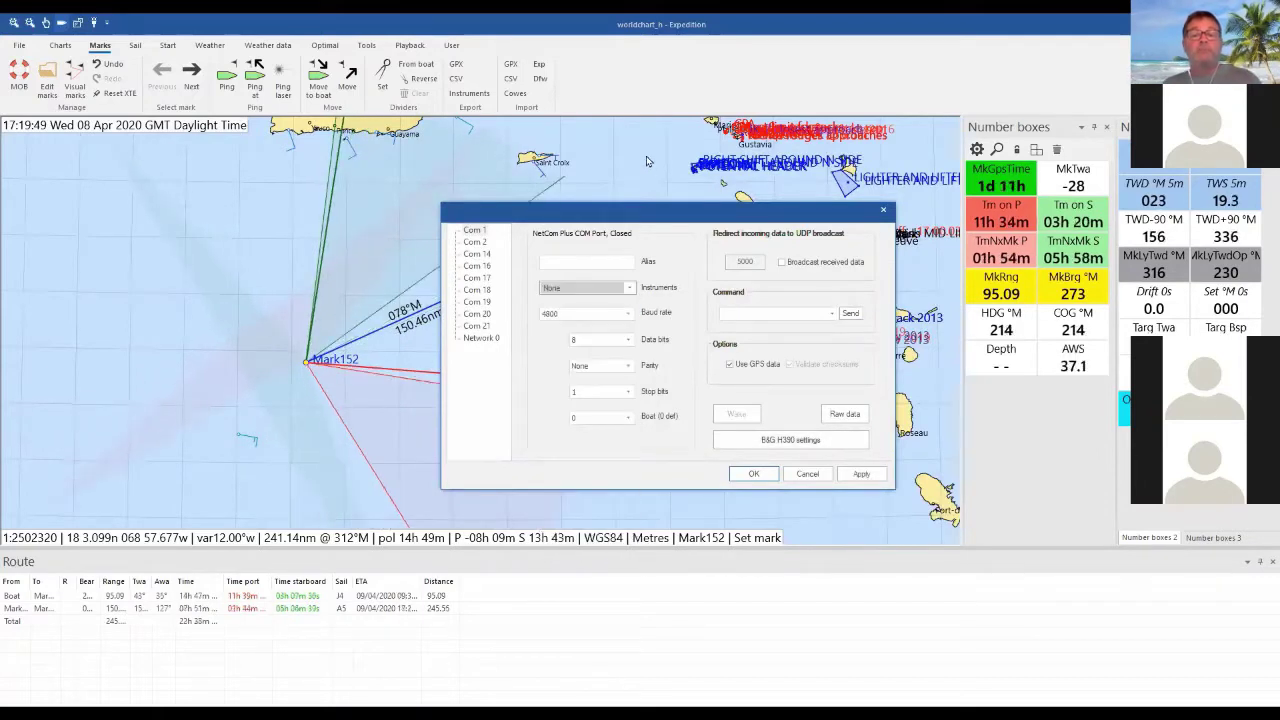
Review the Network 0 connection with its available instrument types, and the Exp Rx filter in its Expedition settings
click(481, 340)
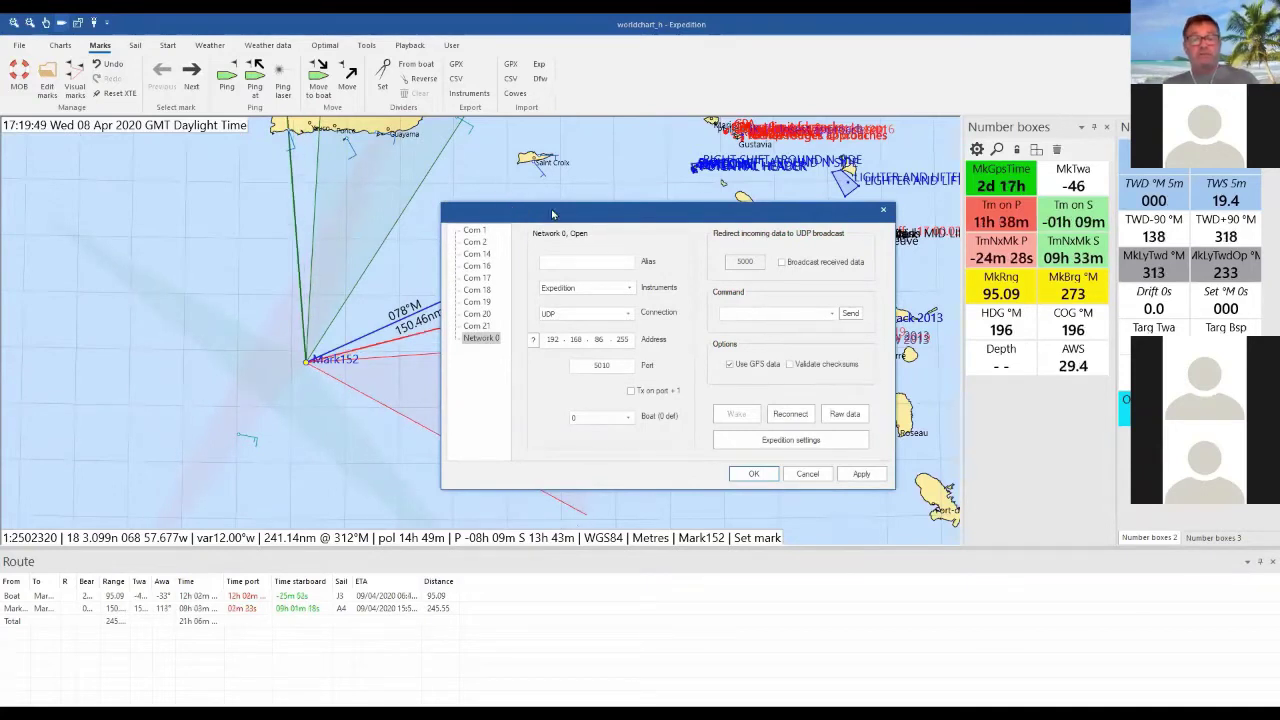
drag(552, 213, 531, 181)
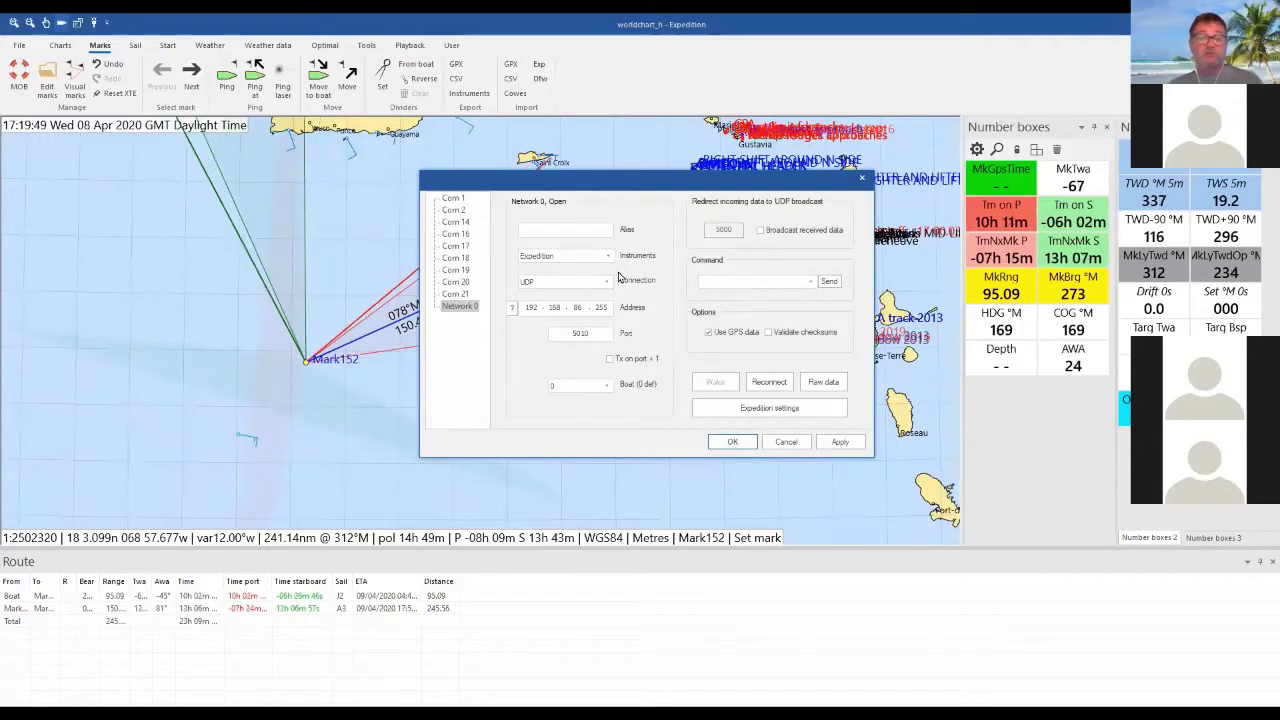
click(563, 256)
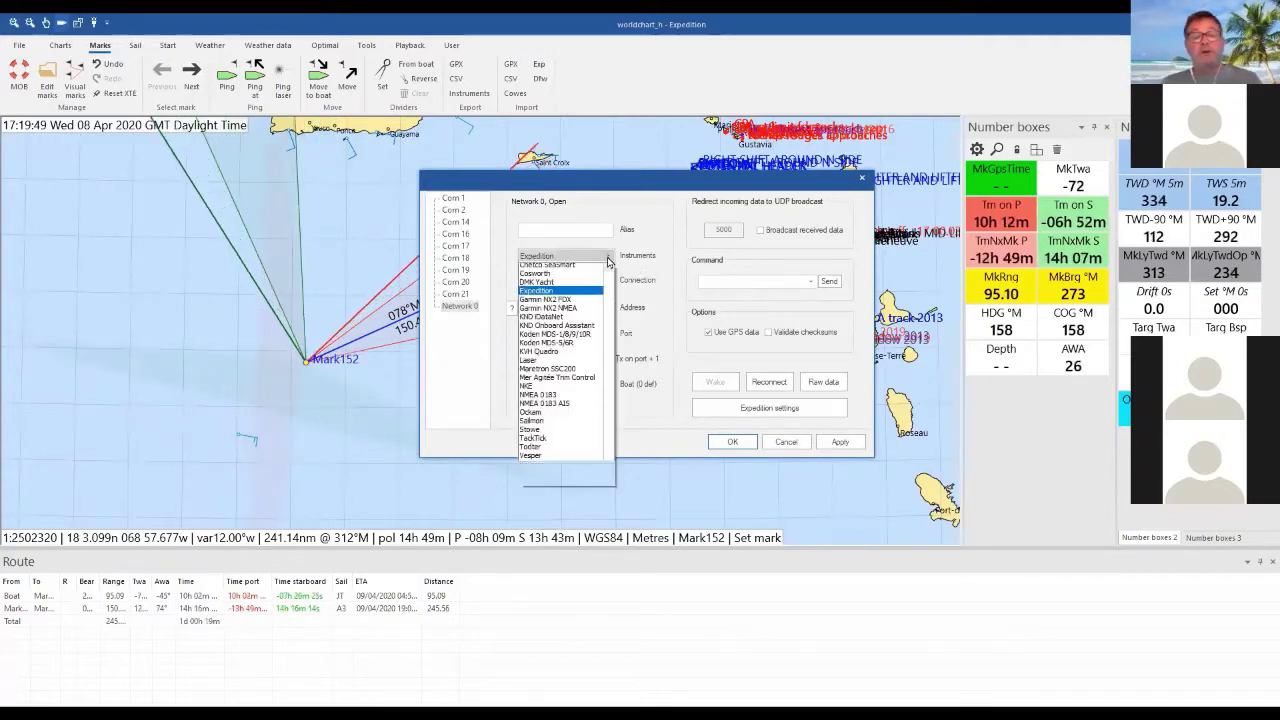
click(555, 331)
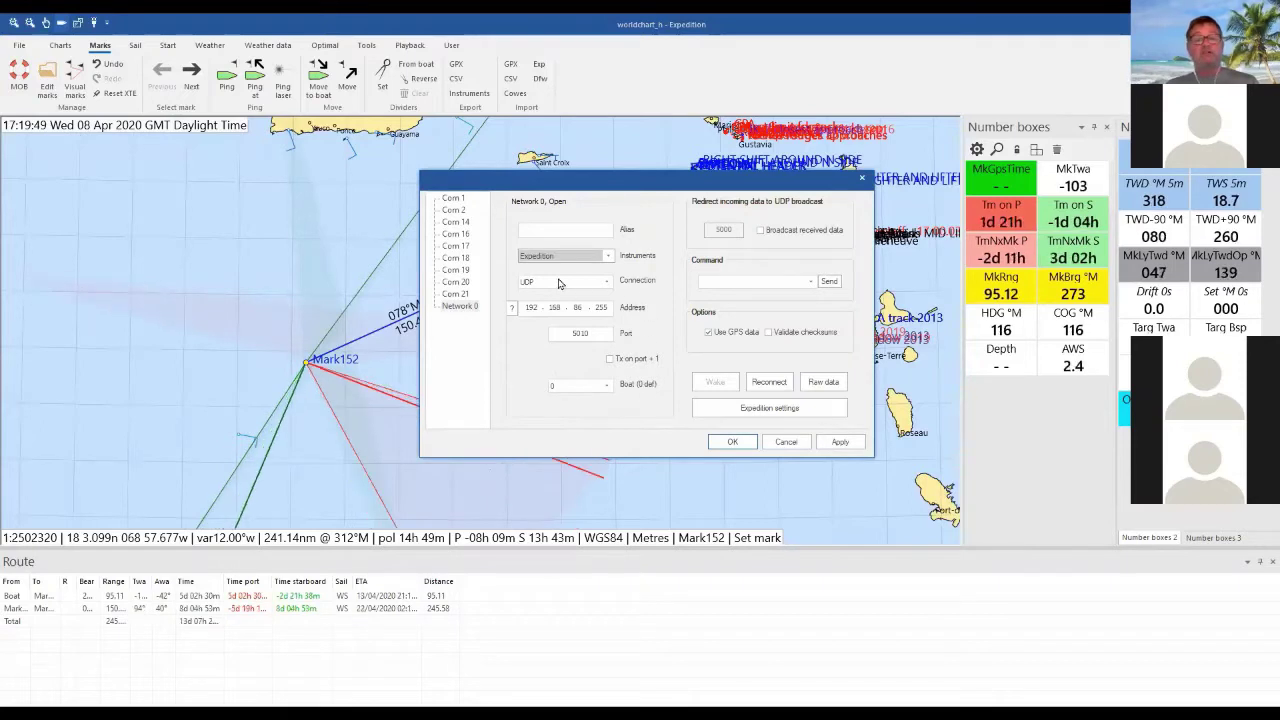
click(840, 443)
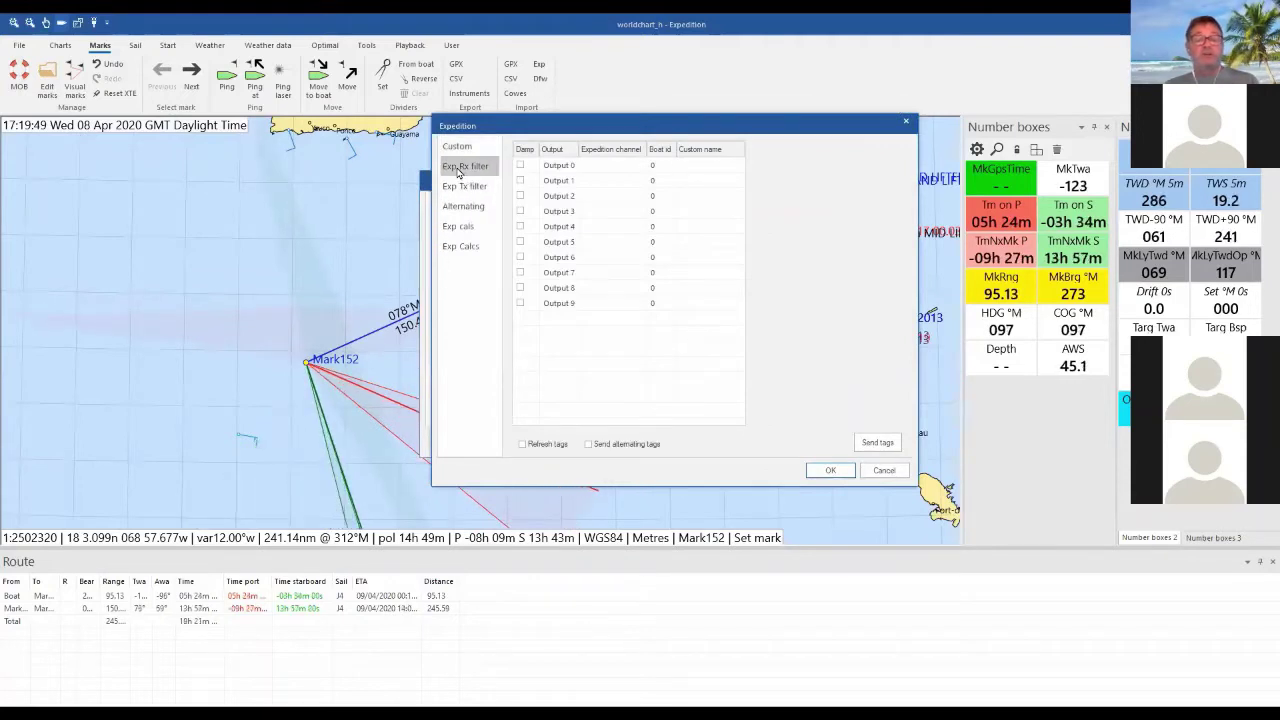
click(460, 168)
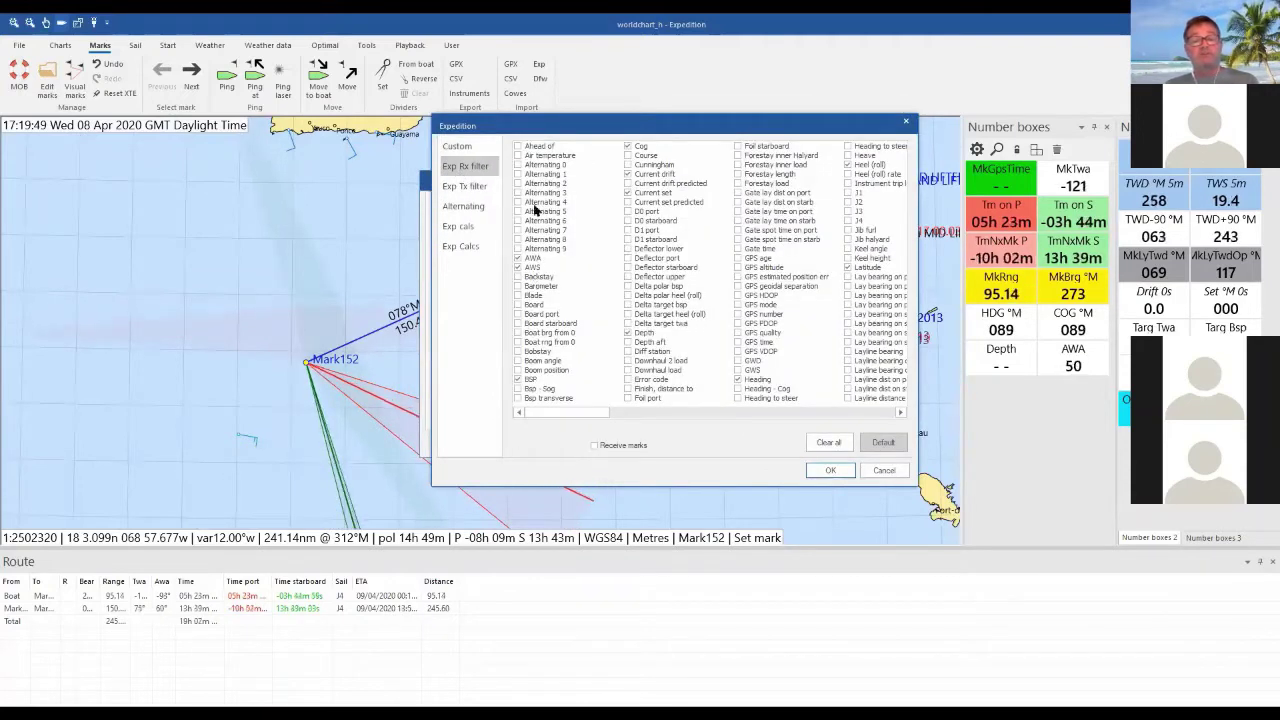
click(824, 470)
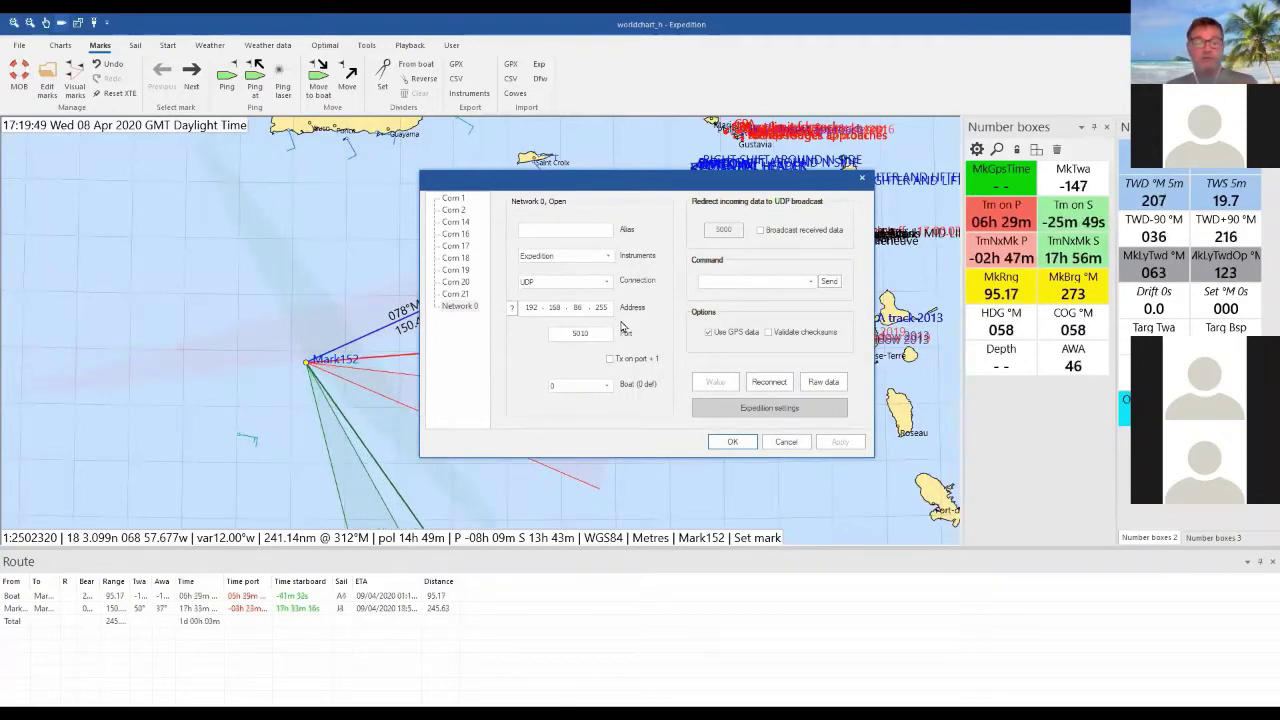
Set the Network 0 instrument type to B&G H5000 WebSocket, check the connection types, and apply the change
click(607, 258)
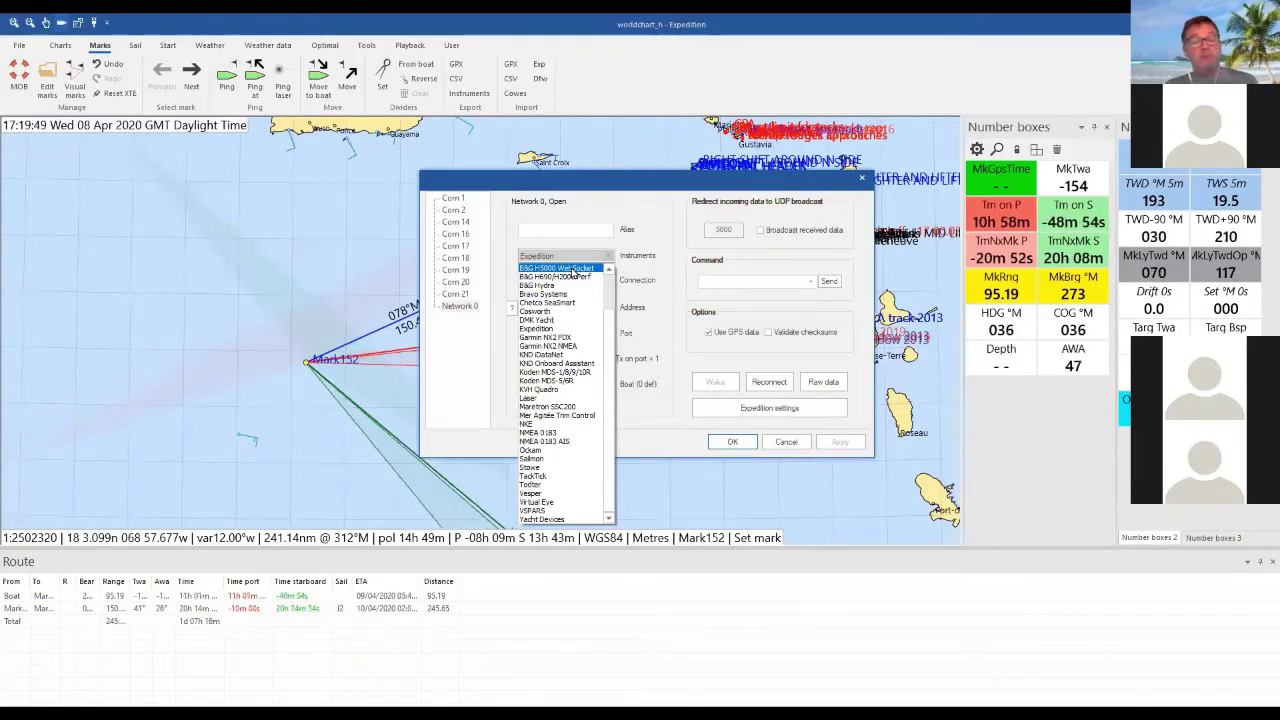
click(572, 269)
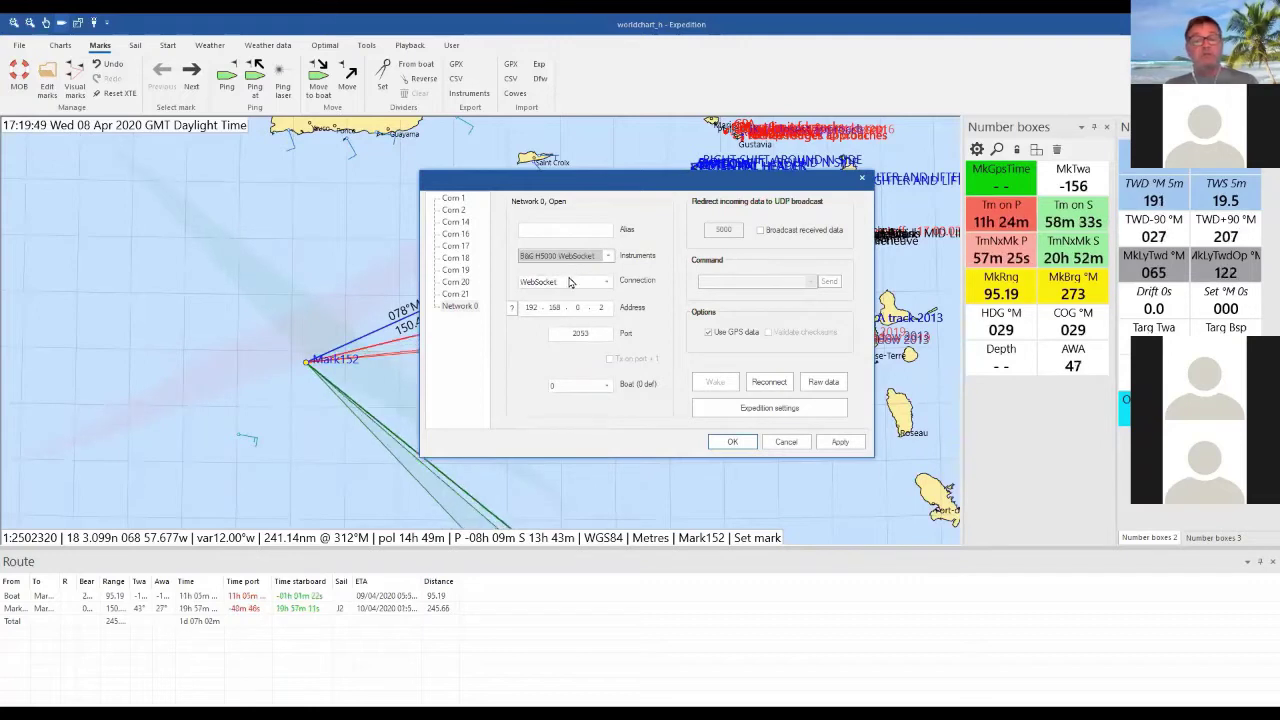
click(567, 286)
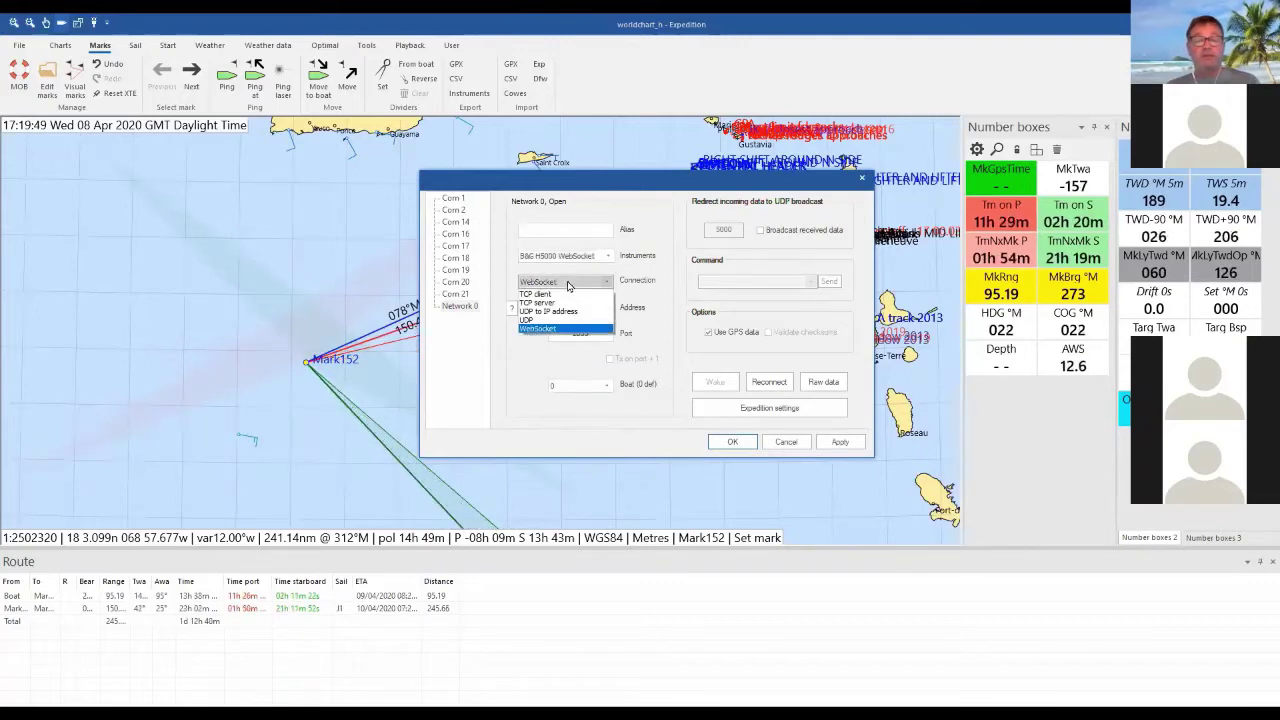
click(567, 286)
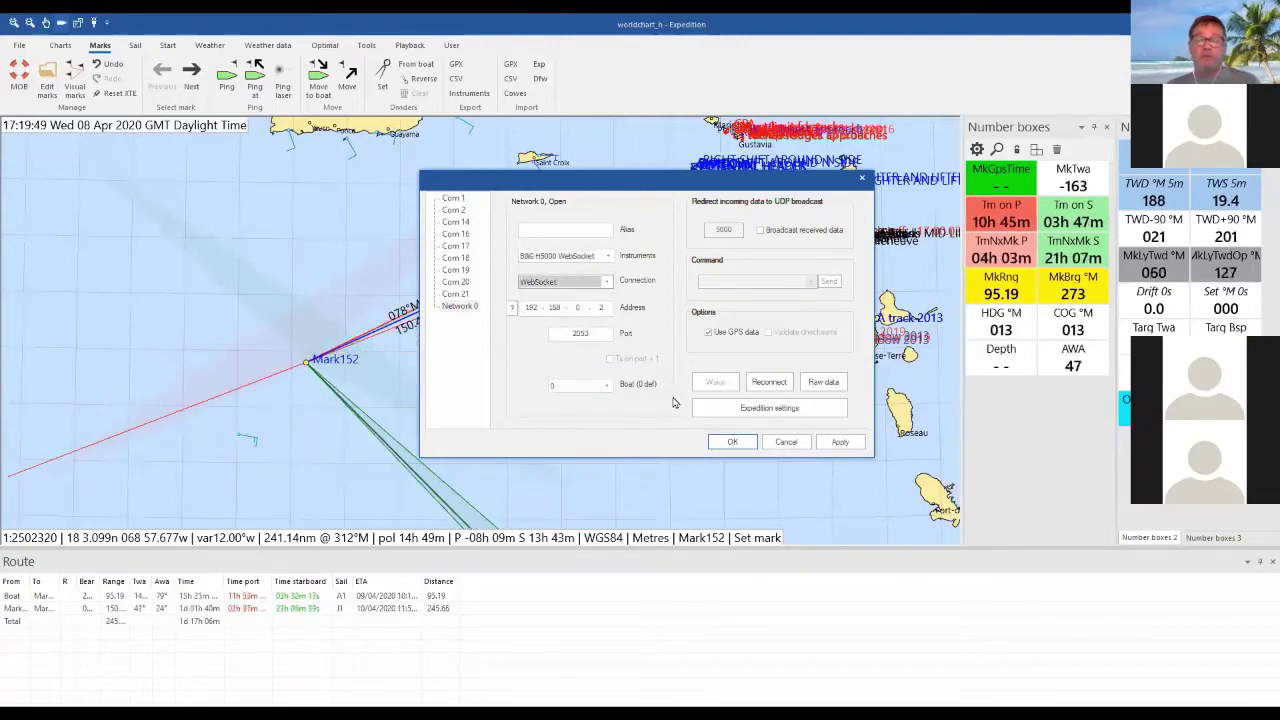
click(828, 441)
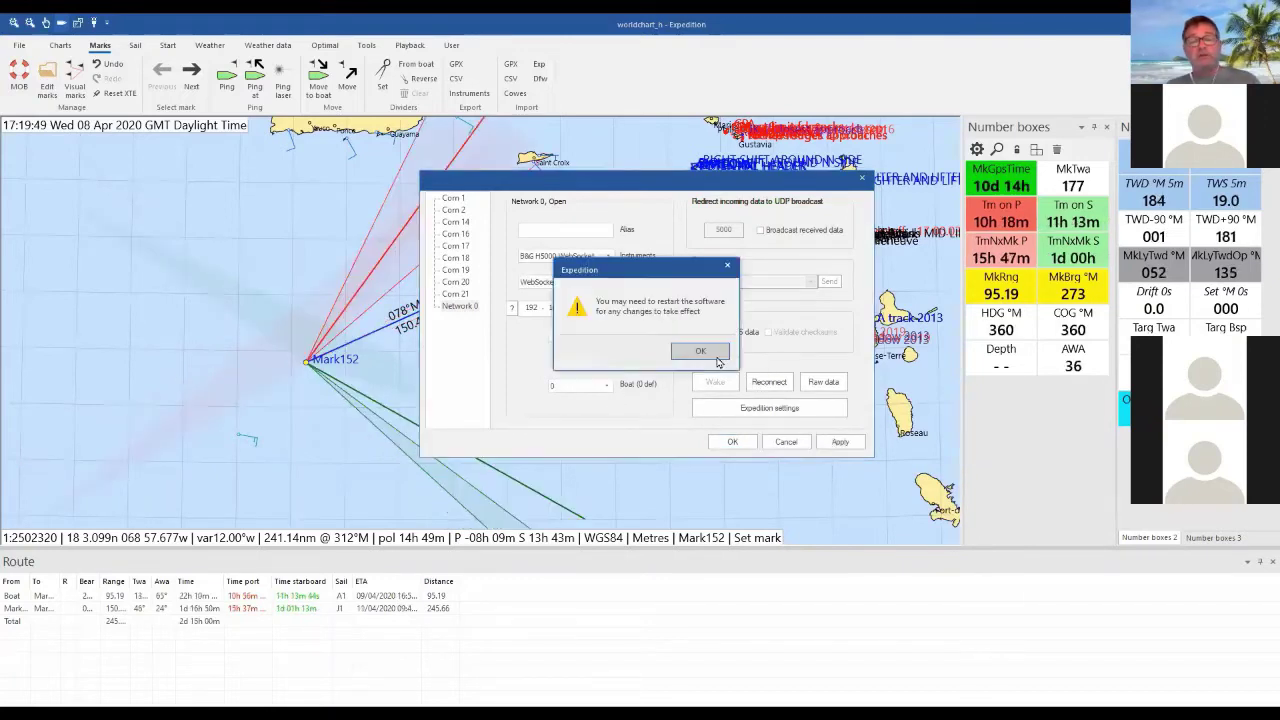
click(700, 351)
Review the Custom, B&G polars and H5000 pages of the B&G H5000 WebSocket settings, and close the instrument connection settings
click(763, 408)
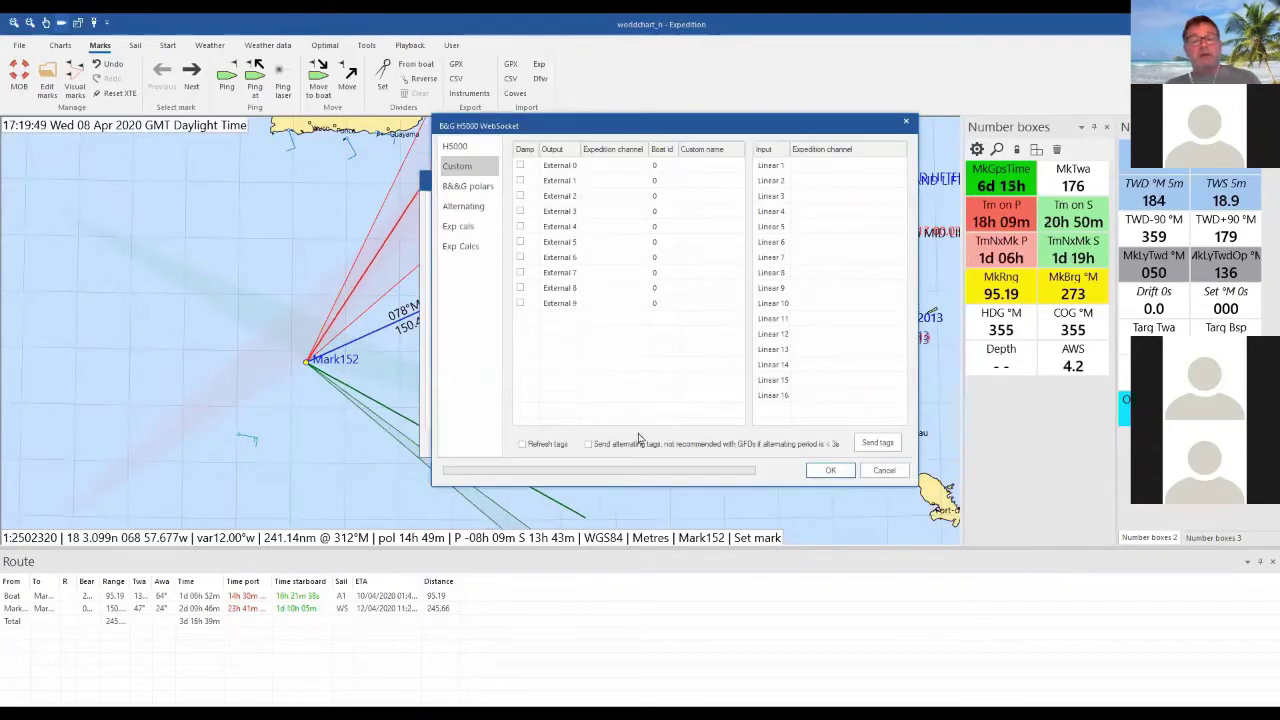
click(477, 170)
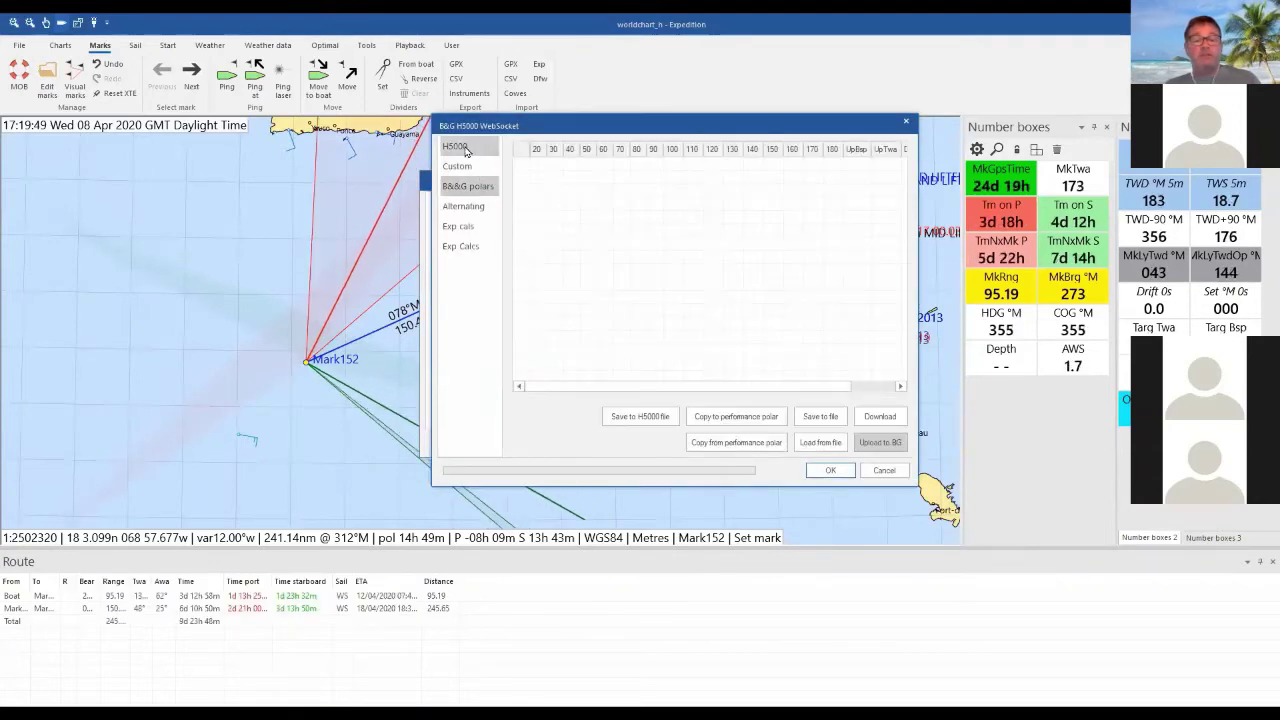
click(455, 147)
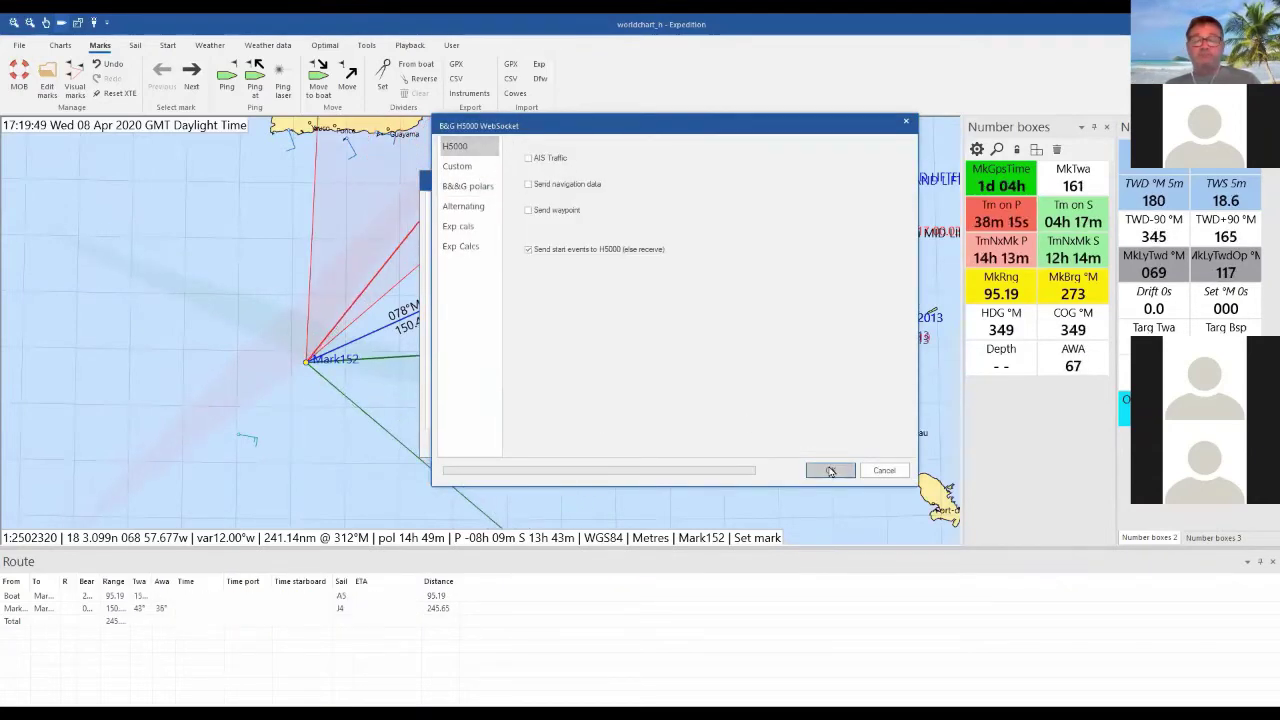
click(831, 470)
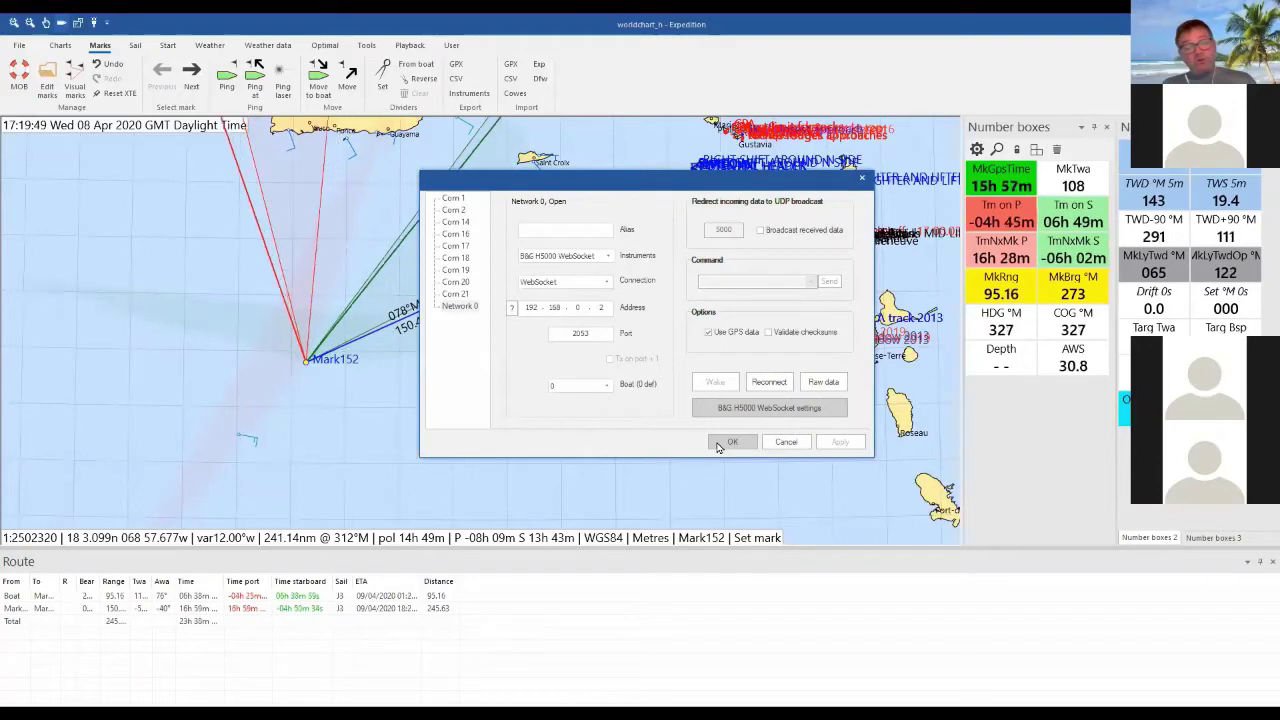
click(718, 446)
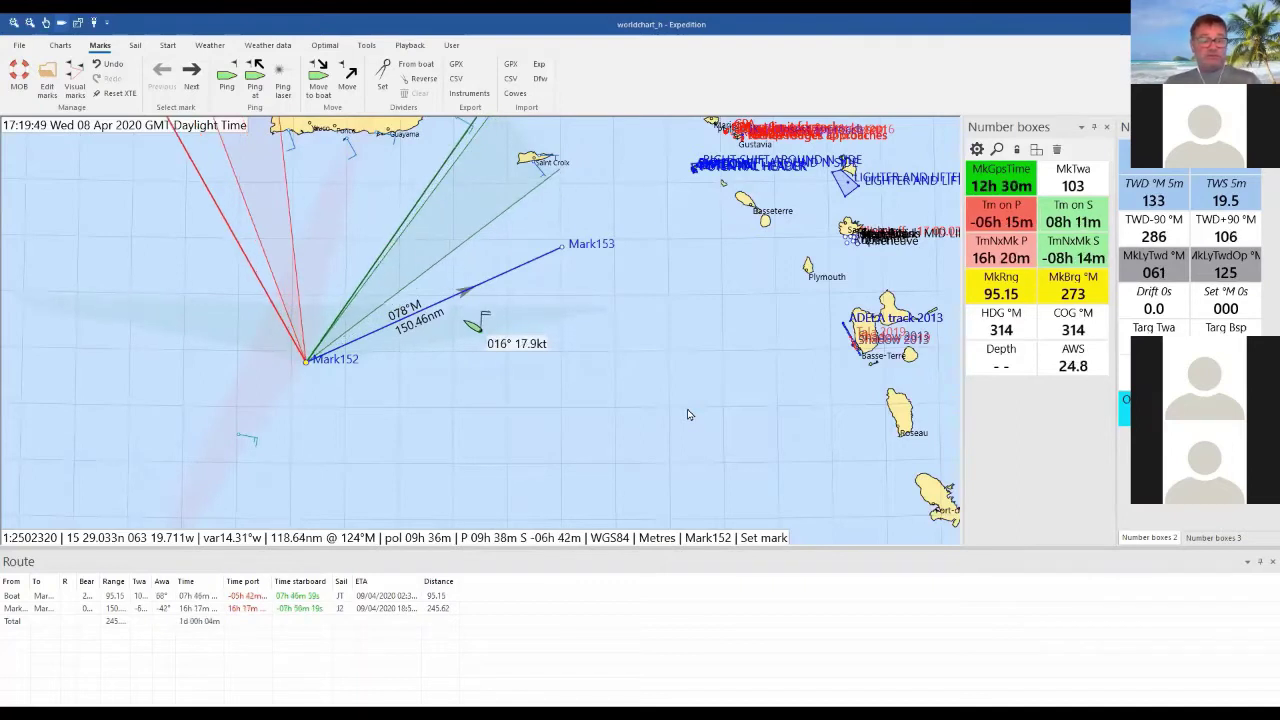
Review the Expedition calculations options, trying Twa & tws on and off, and close the calculations settings
click(19, 45)
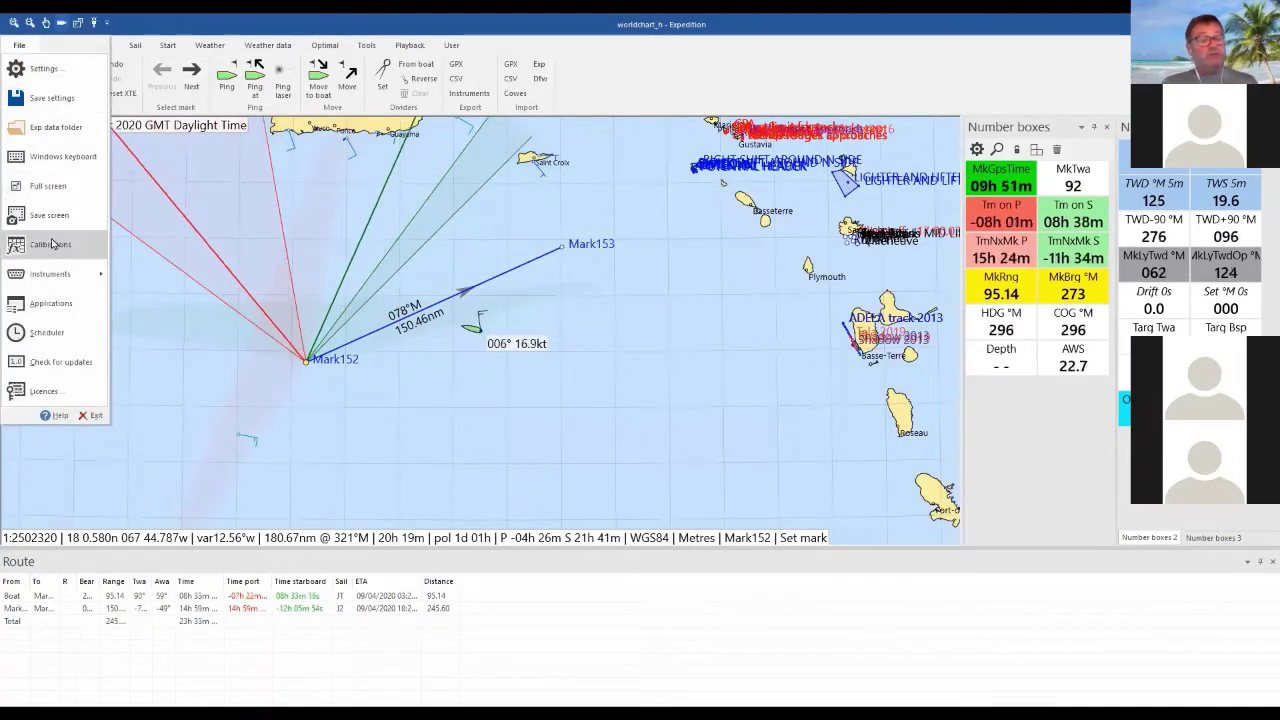
mouse_move(55, 276)
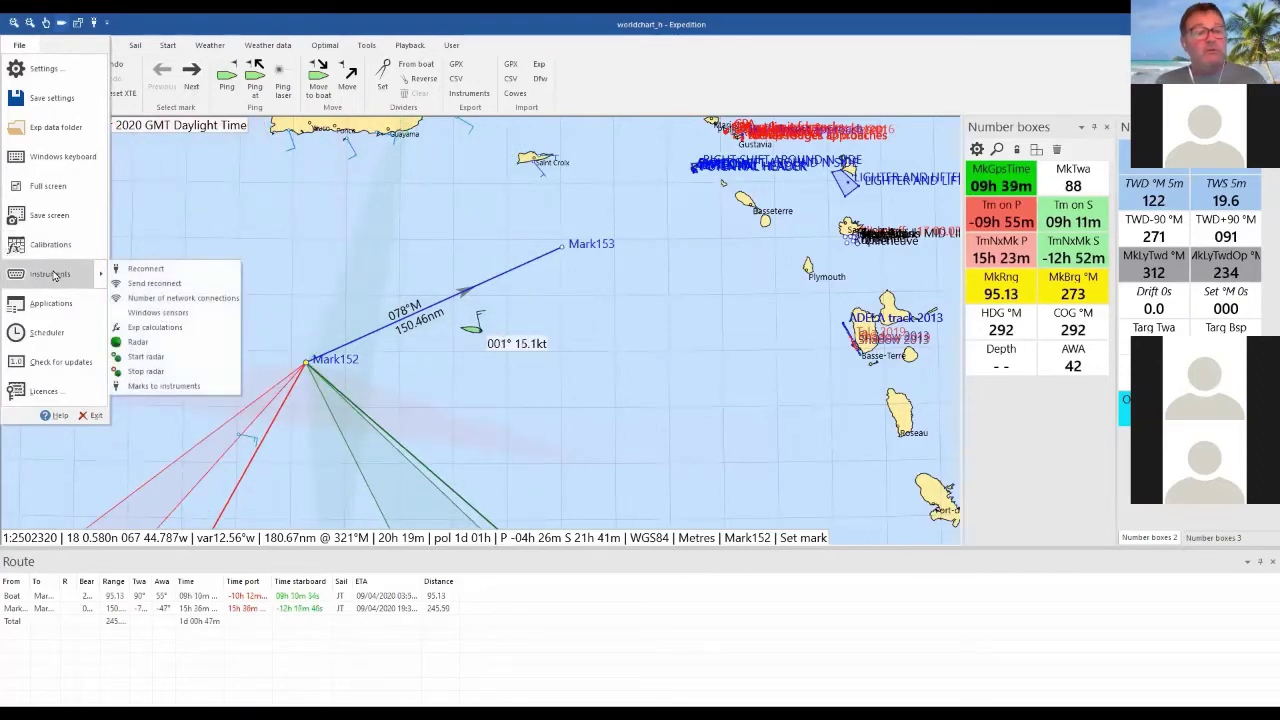
click(155, 327)
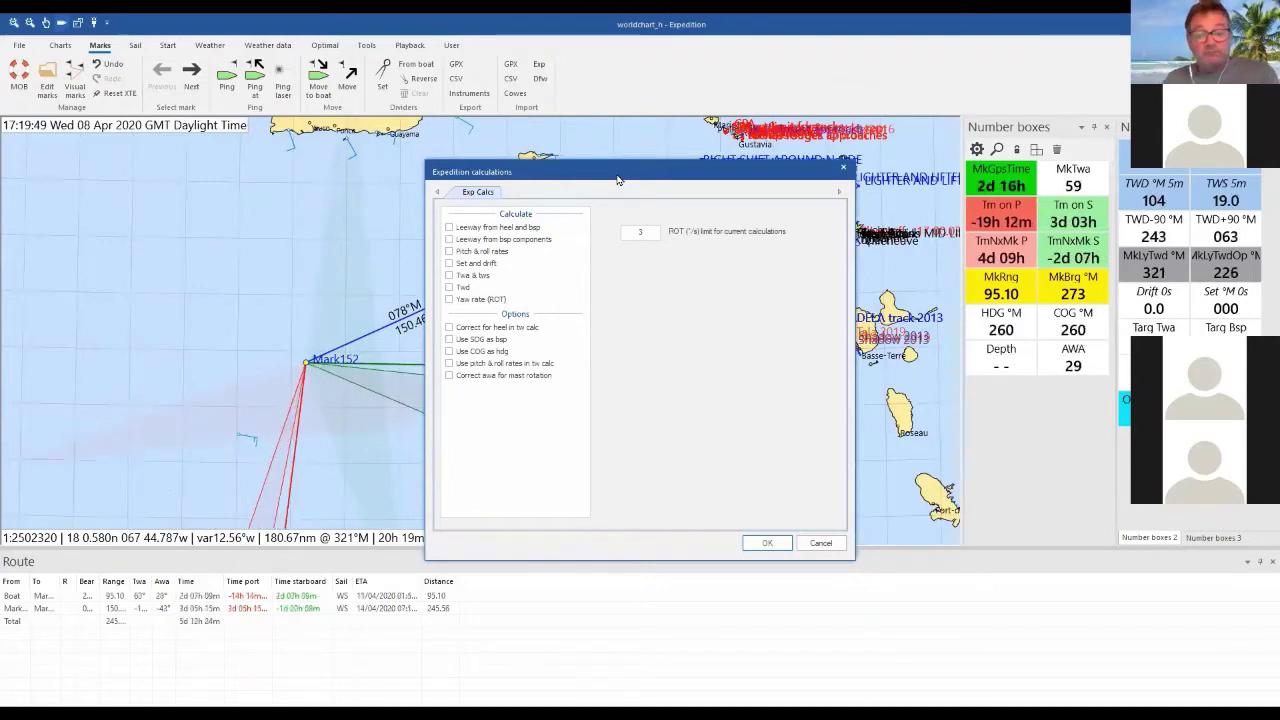
drag(620, 180, 628, 170)
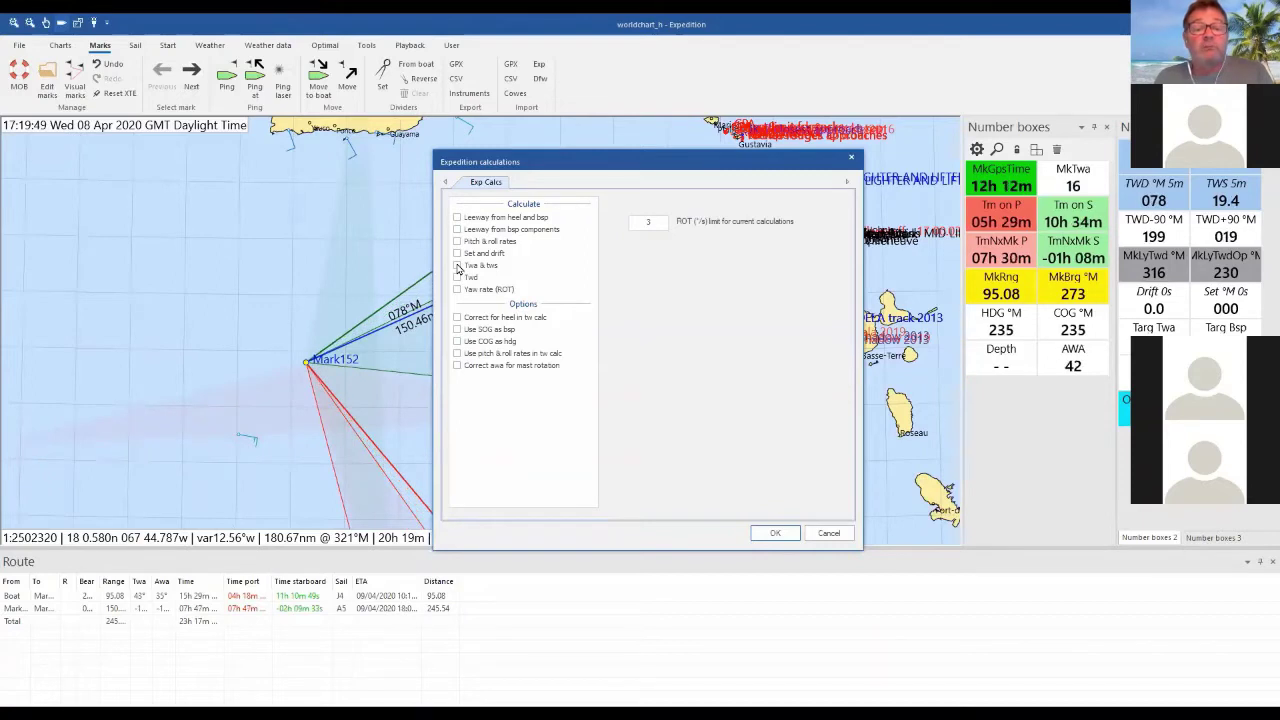
click(457, 265)
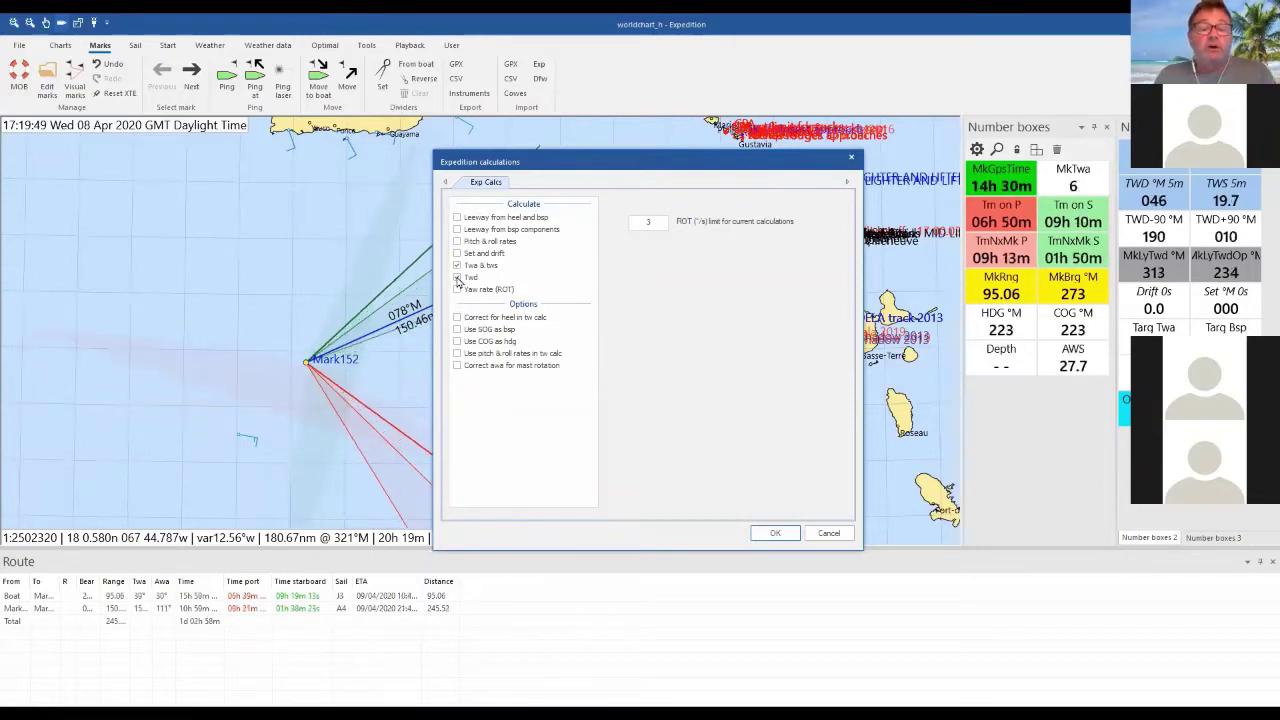
click(457, 266)
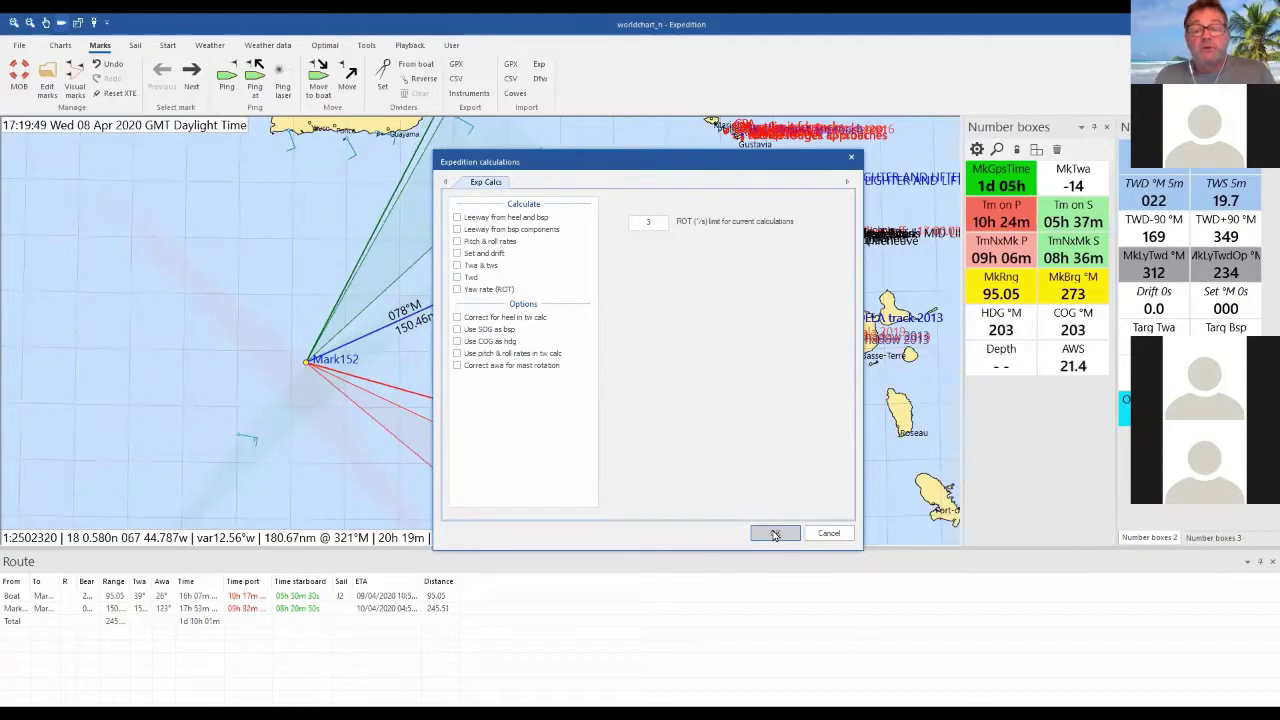
click(775, 533)
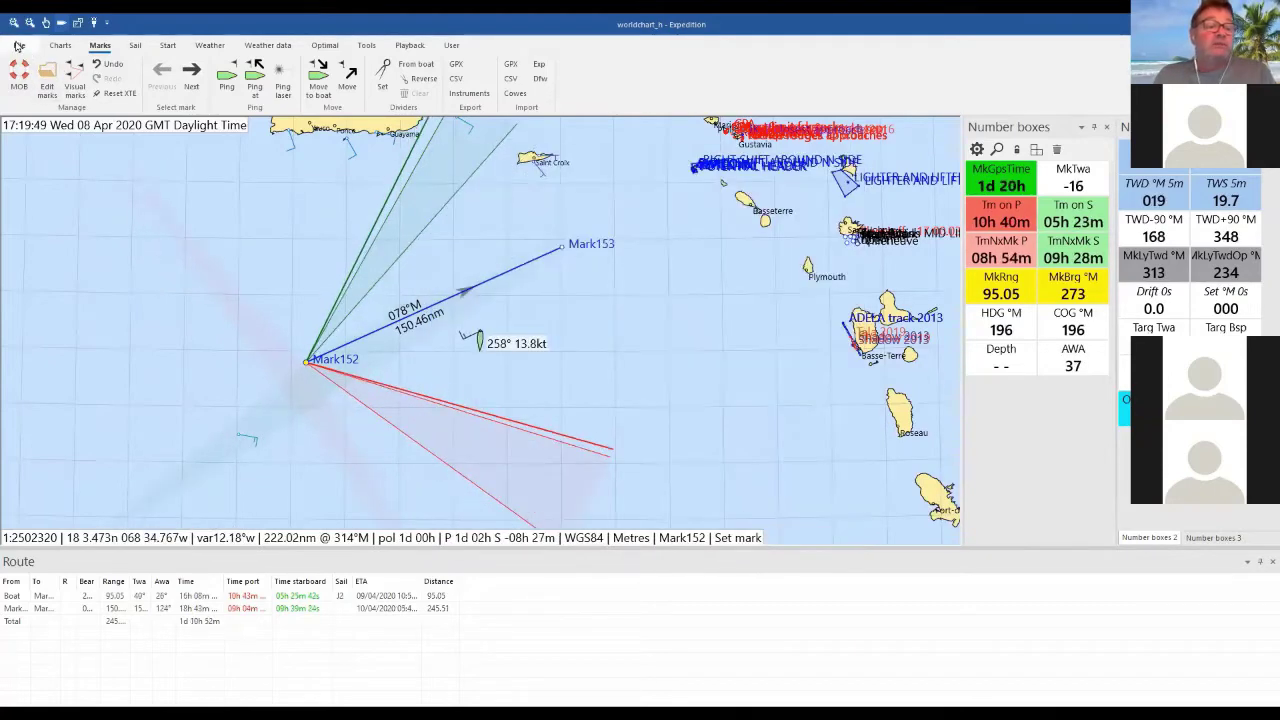
Review the Expedition calibration tables for Bsp, Twd, Awa and Aws, and close the calibrations
click(19, 45)
click(44, 245)
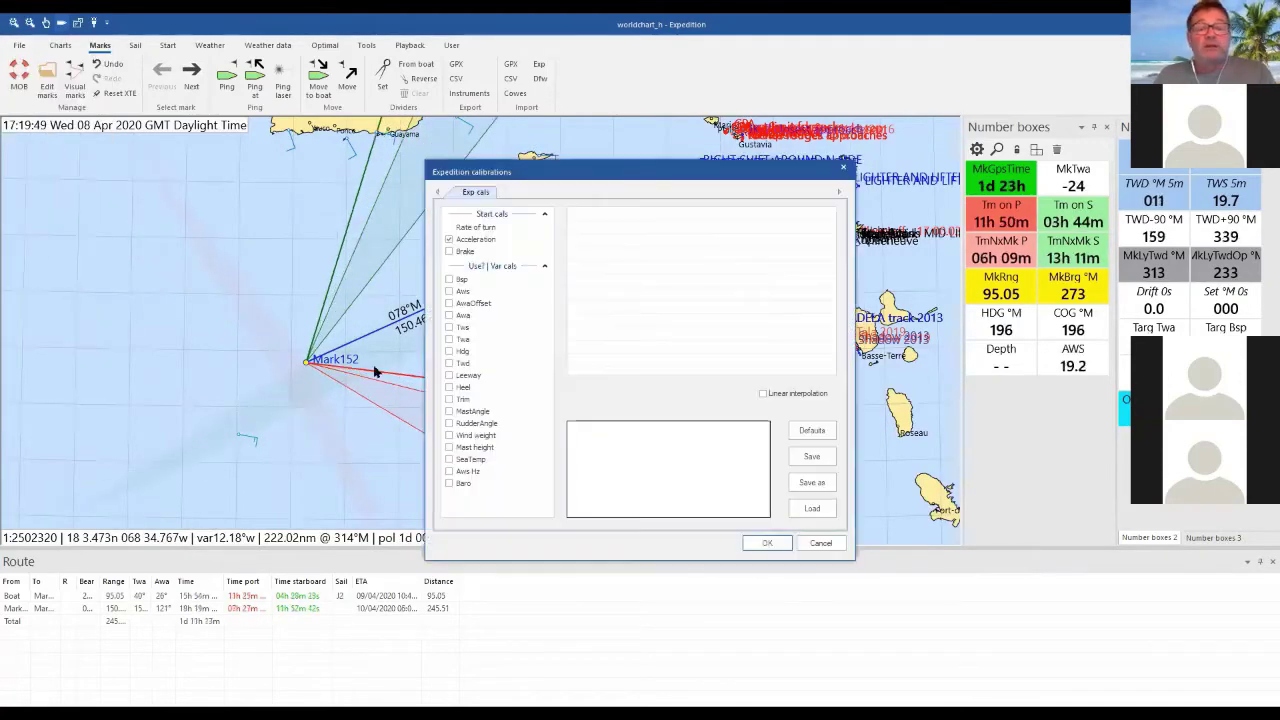
click(463, 280)
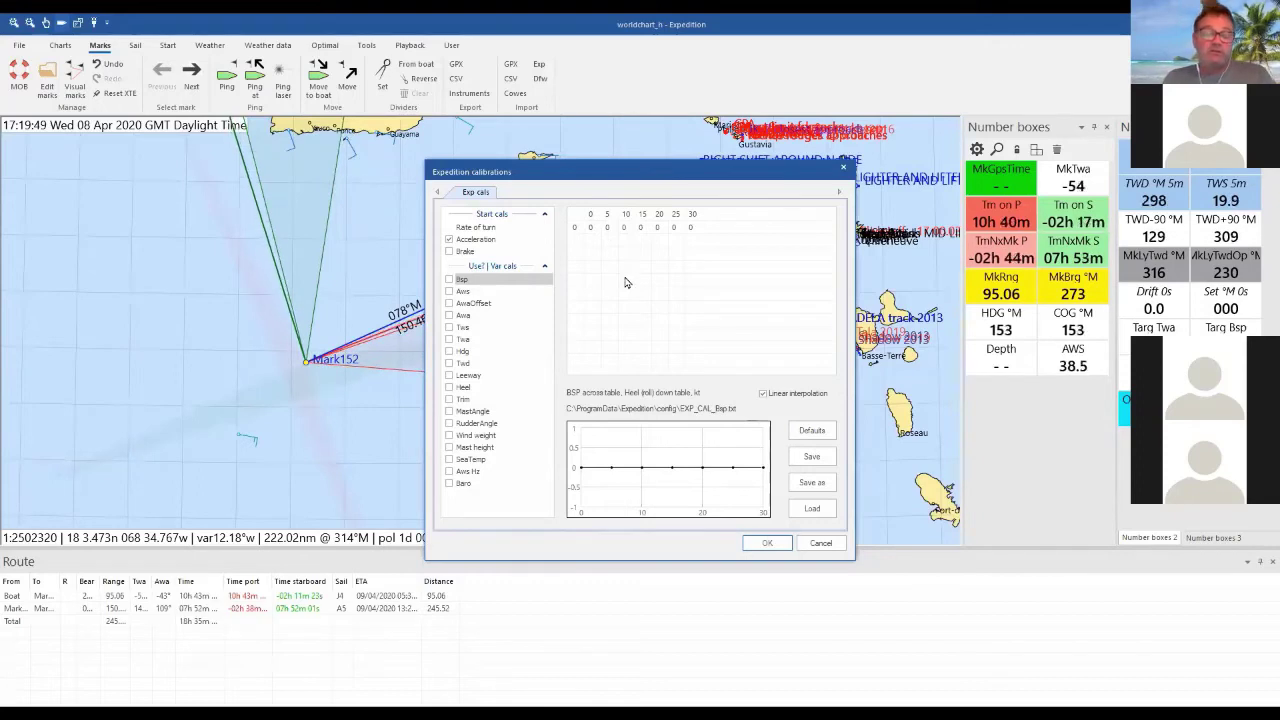
click(450, 365)
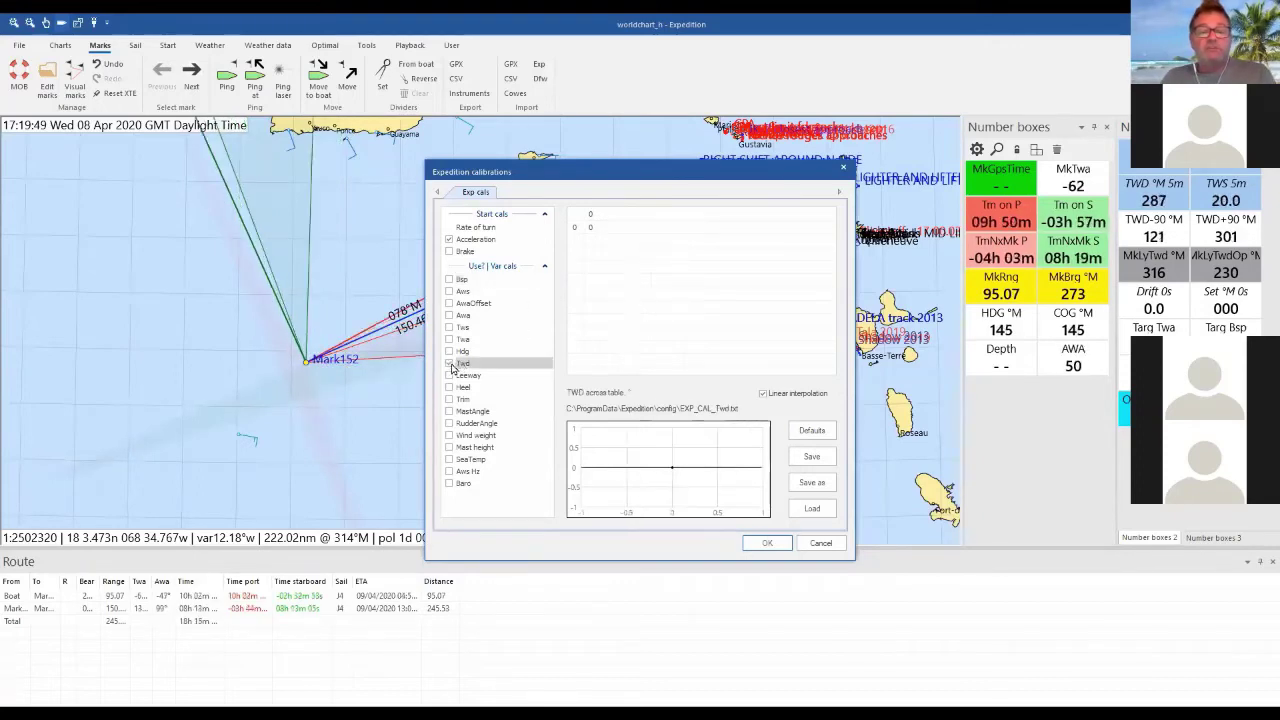
click(463, 316)
click(463, 292)
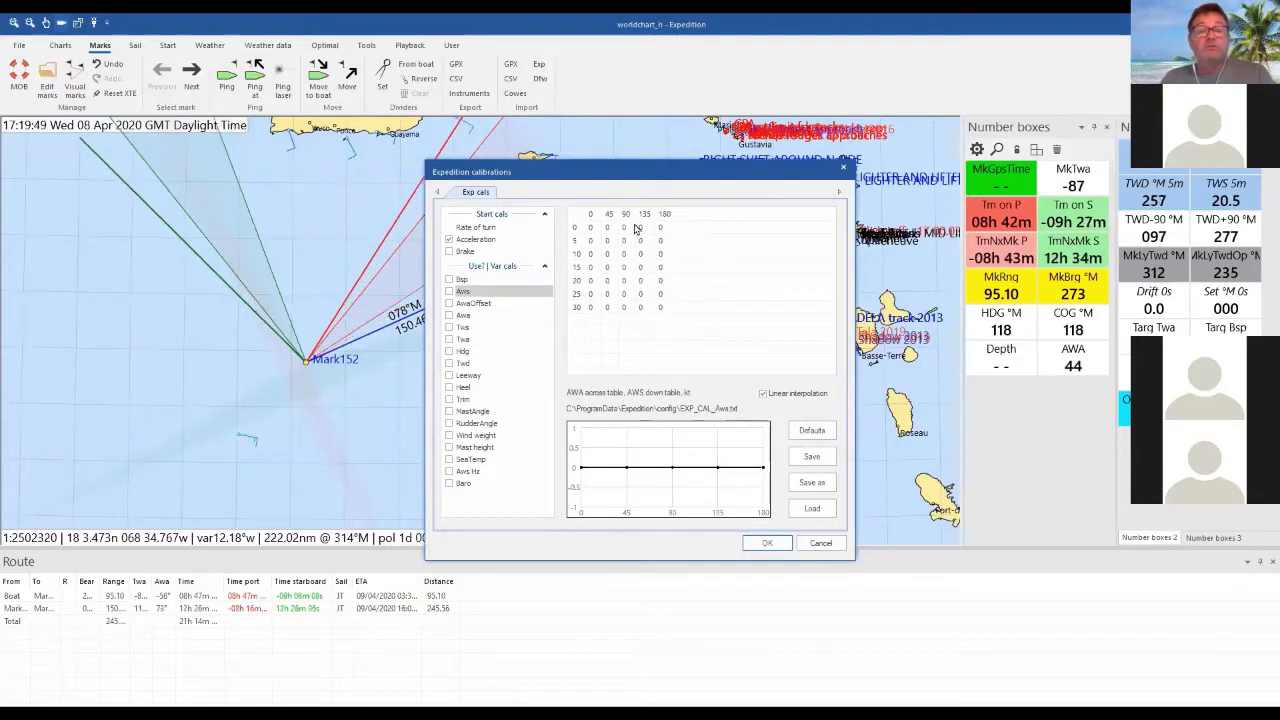
click(767, 544)
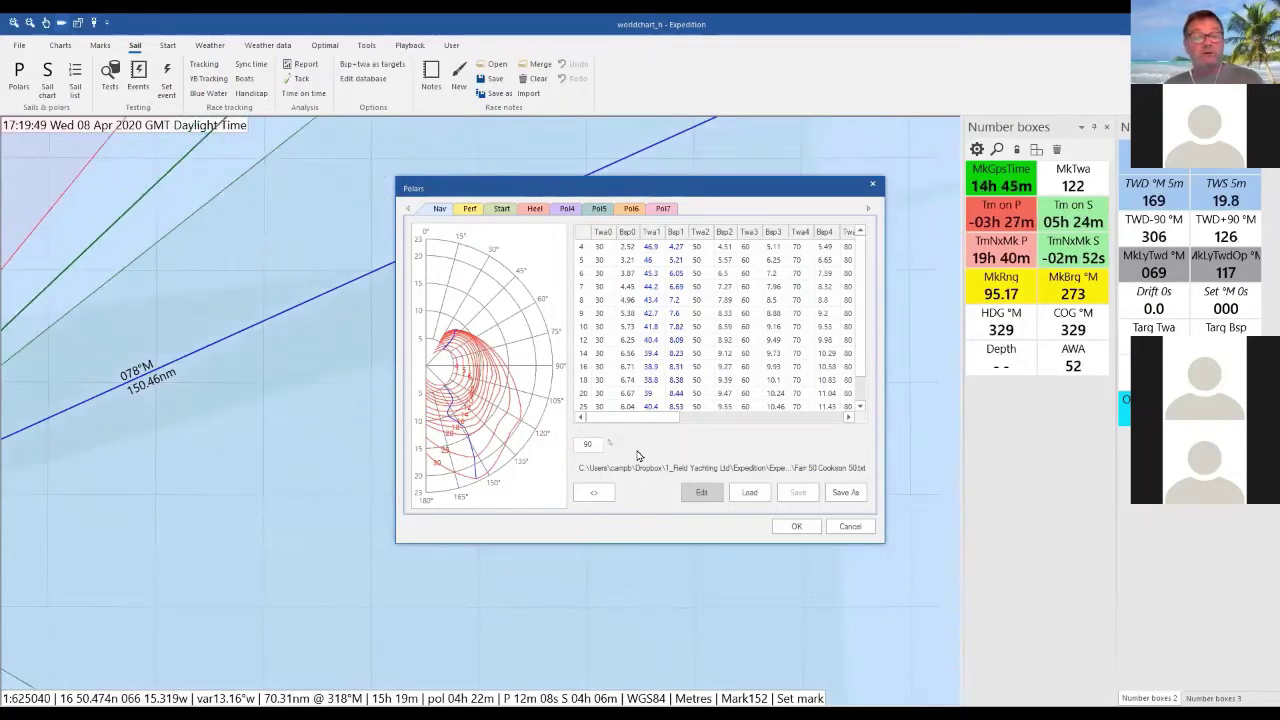
Browse the polar files available for the Nav polar, and leave the file selection without loading one
click(750, 492)
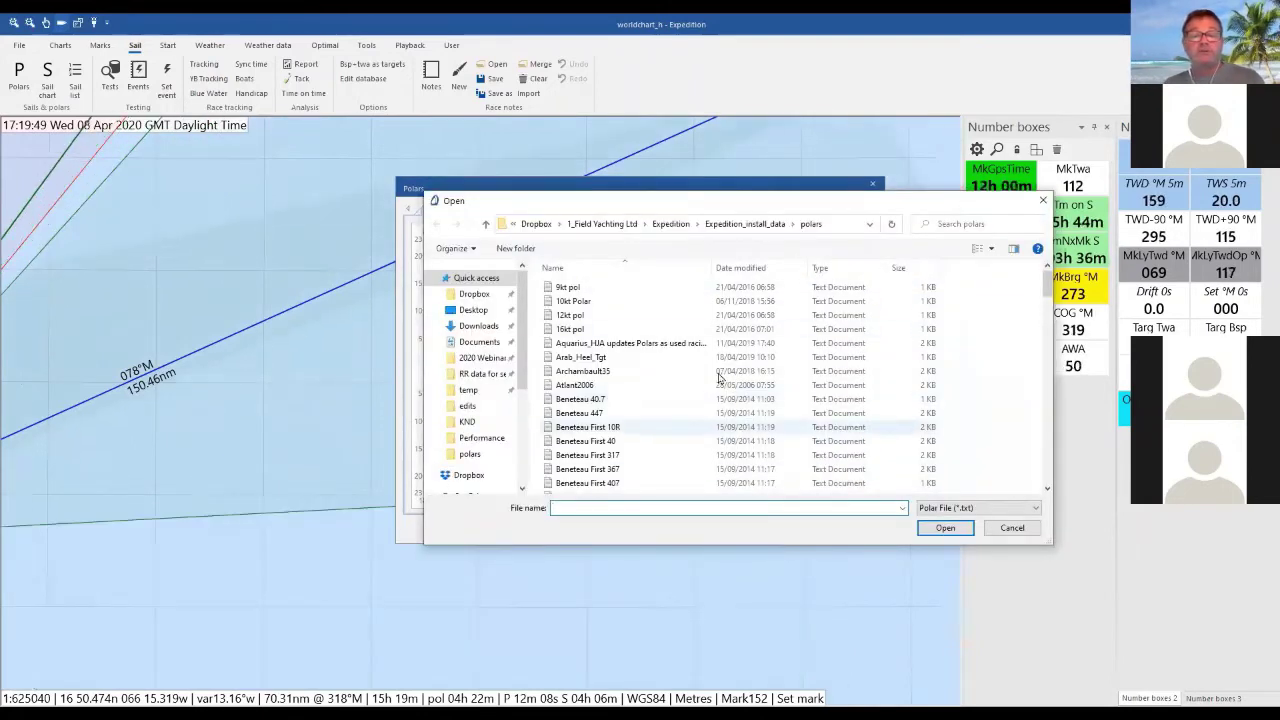
scroll(718, 377, down, 15)
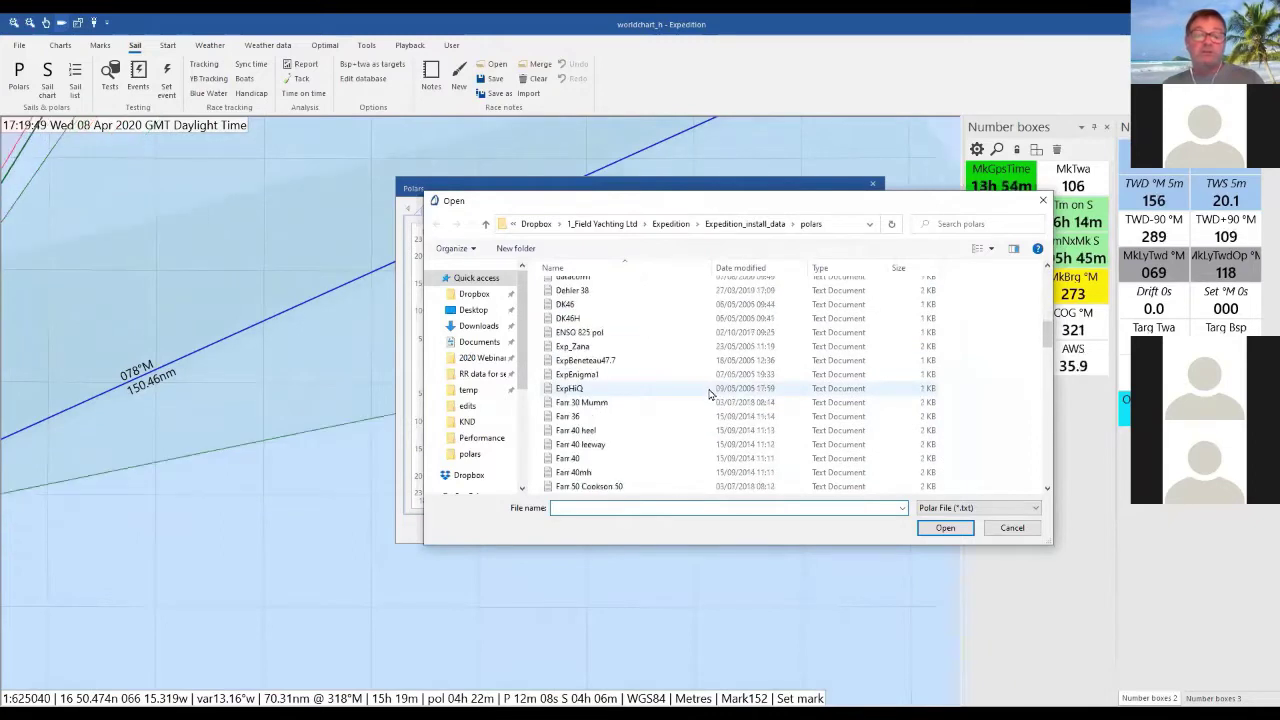
scroll(709, 393, down, 10)
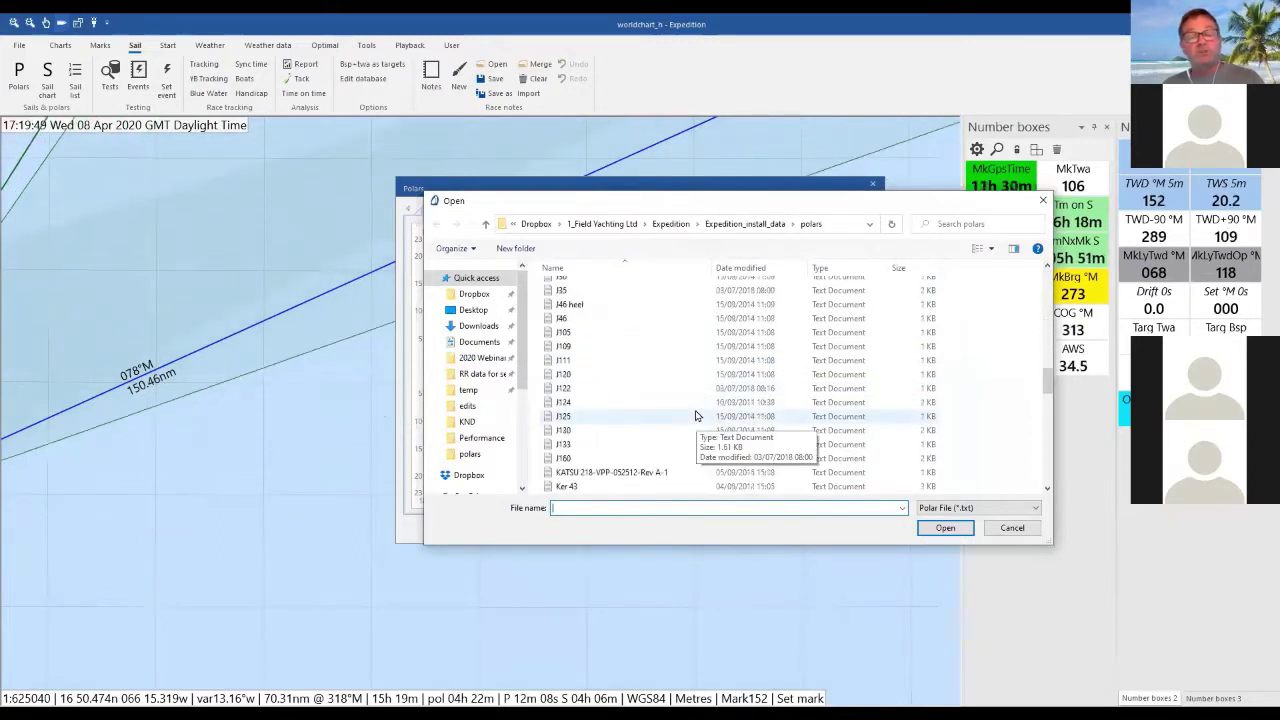
scroll(690, 405, down, 2)
scroll(675, 392, up, 2)
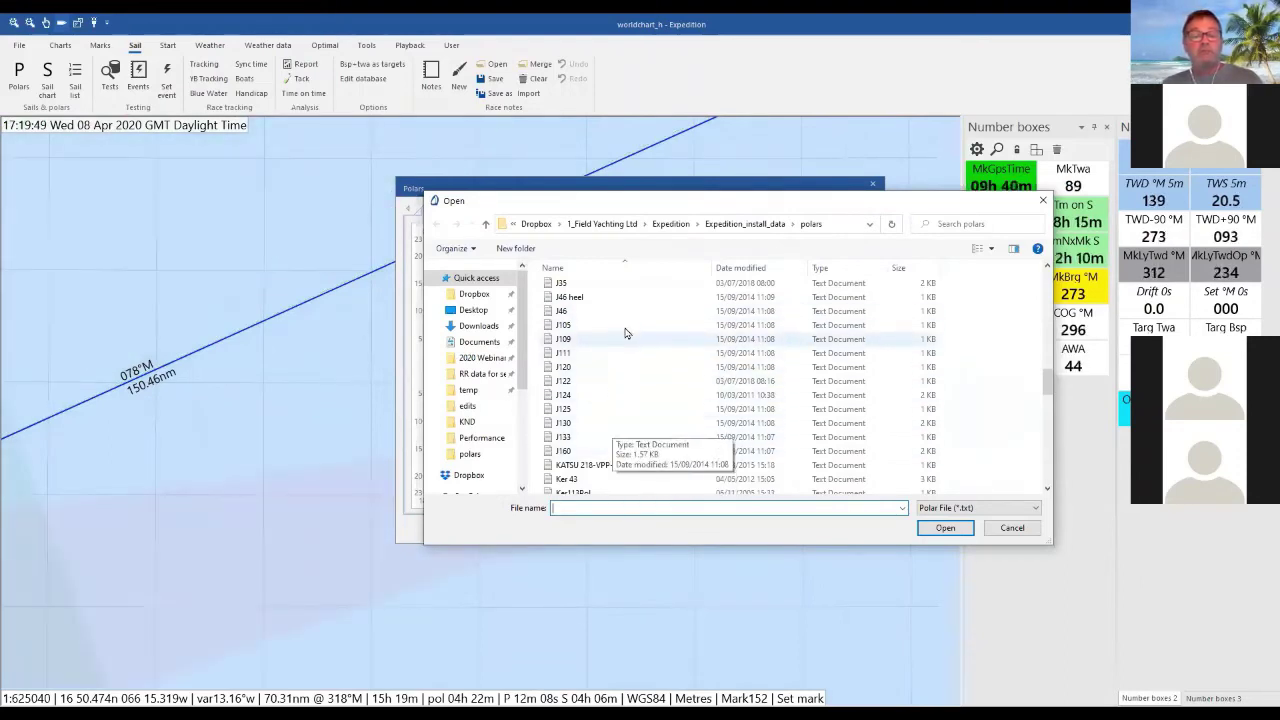
click(1011, 529)
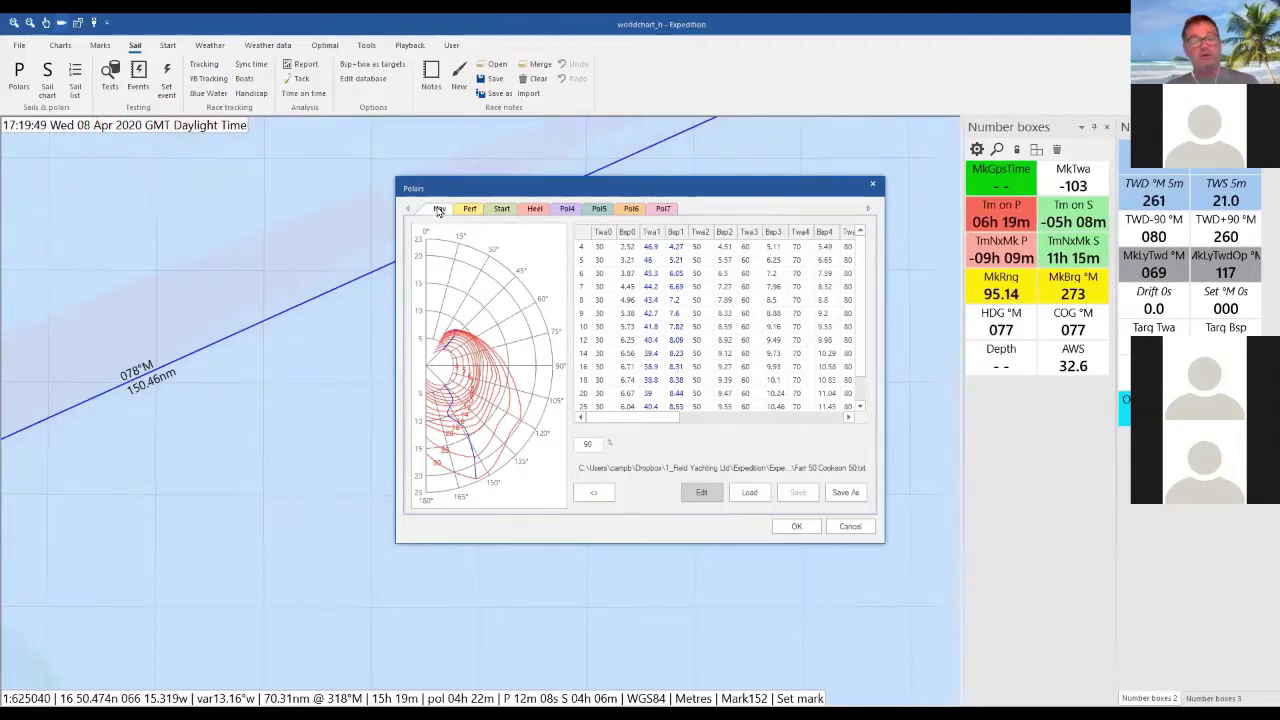
Check the Perf polar, load the Farr 40 heel file as the Heel polar, and apply the polars
click(469, 210)
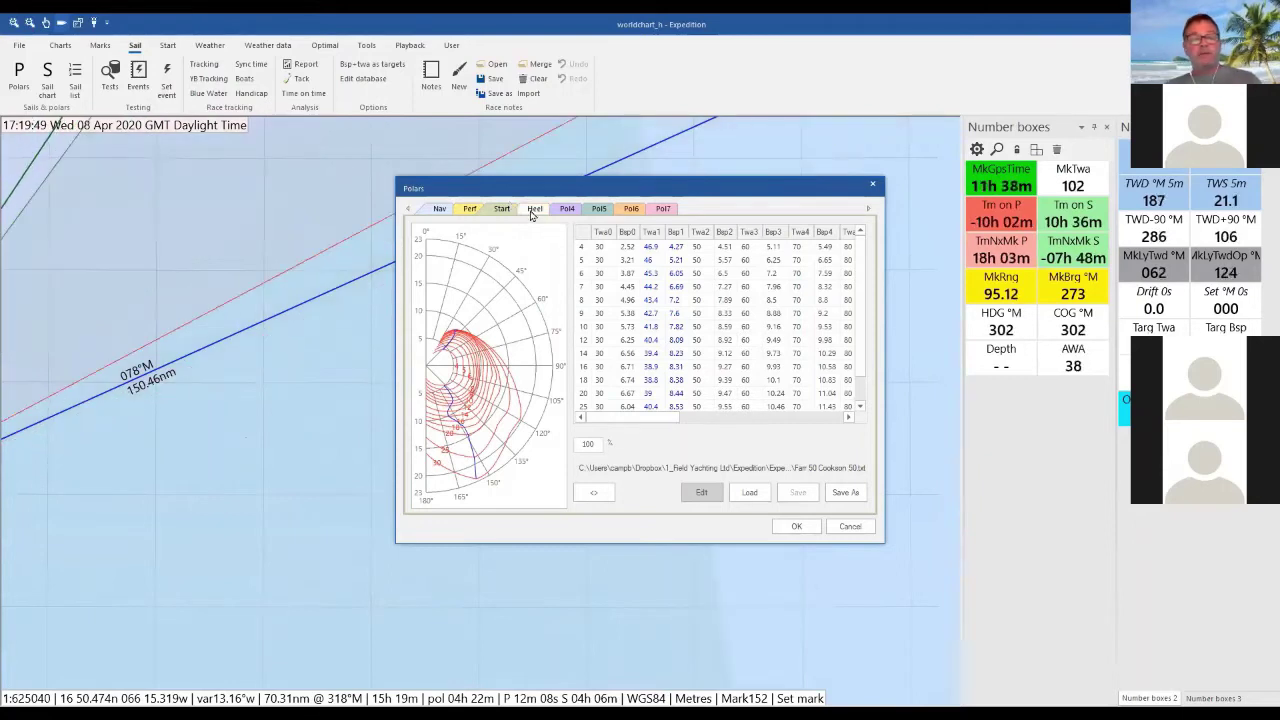
click(536, 211)
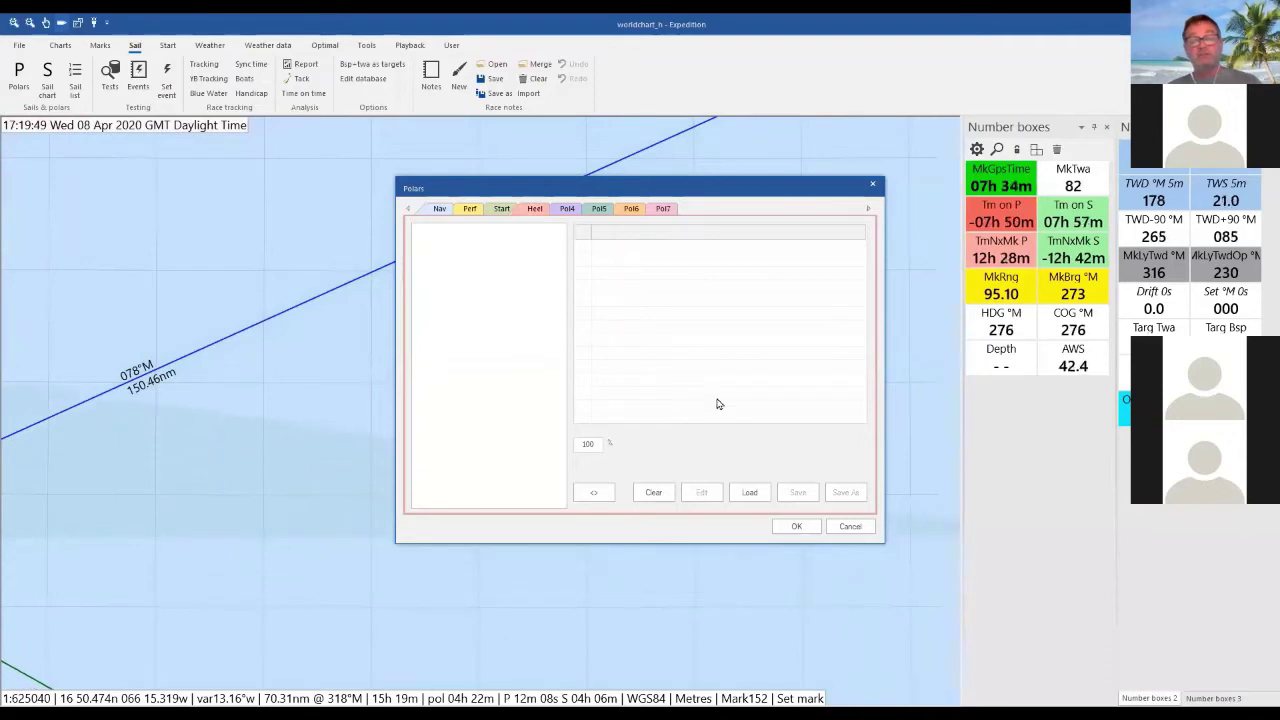
click(748, 492)
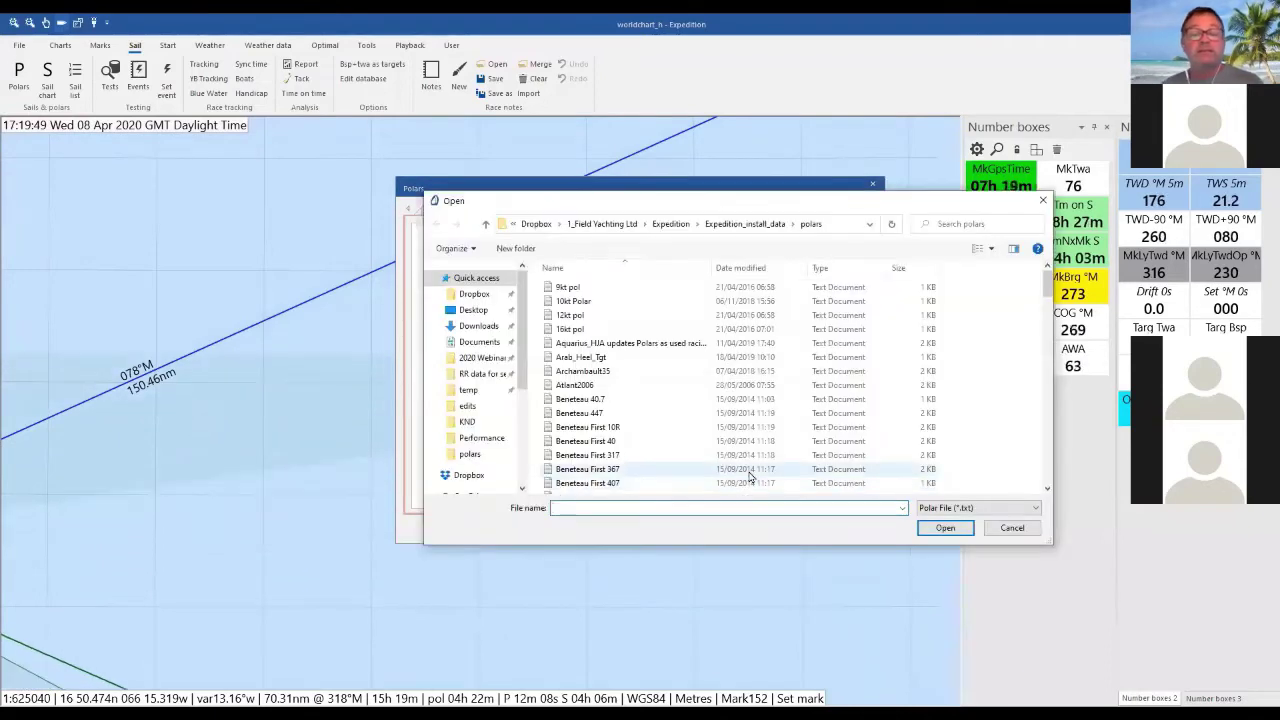
scroll(680, 420, down, 10)
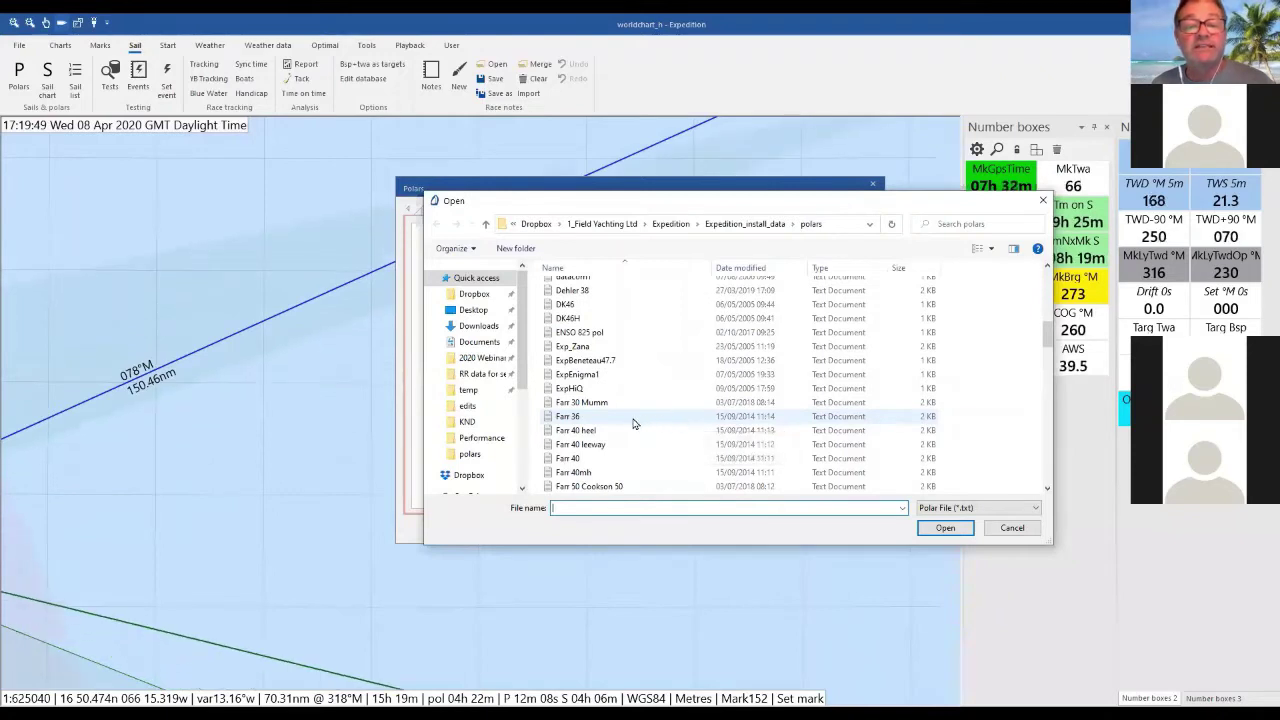
click(604, 431)
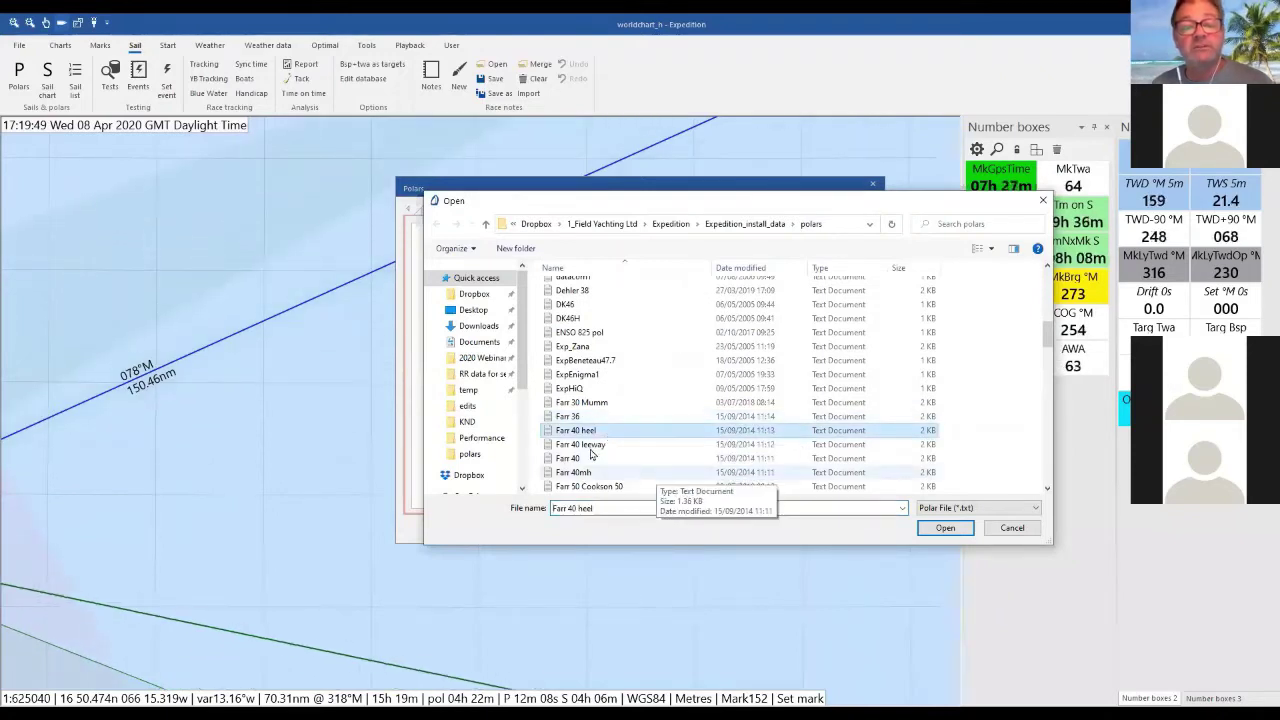
click(935, 528)
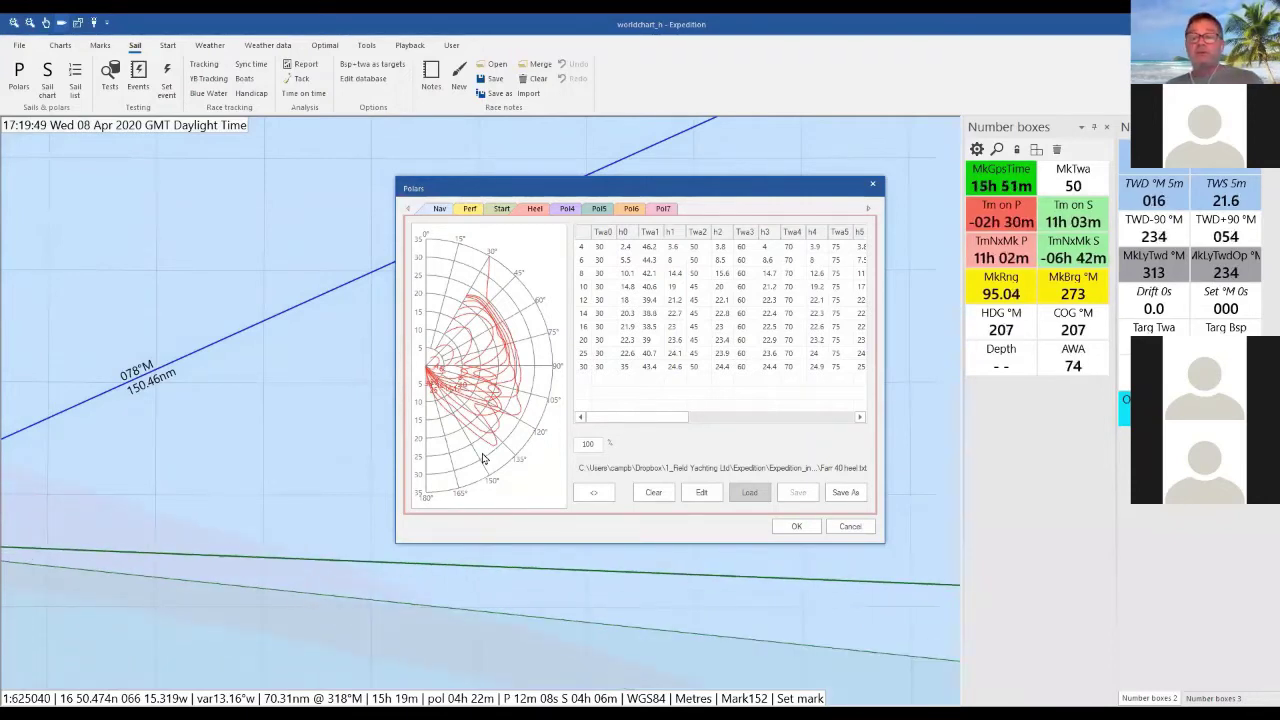
click(785, 526)
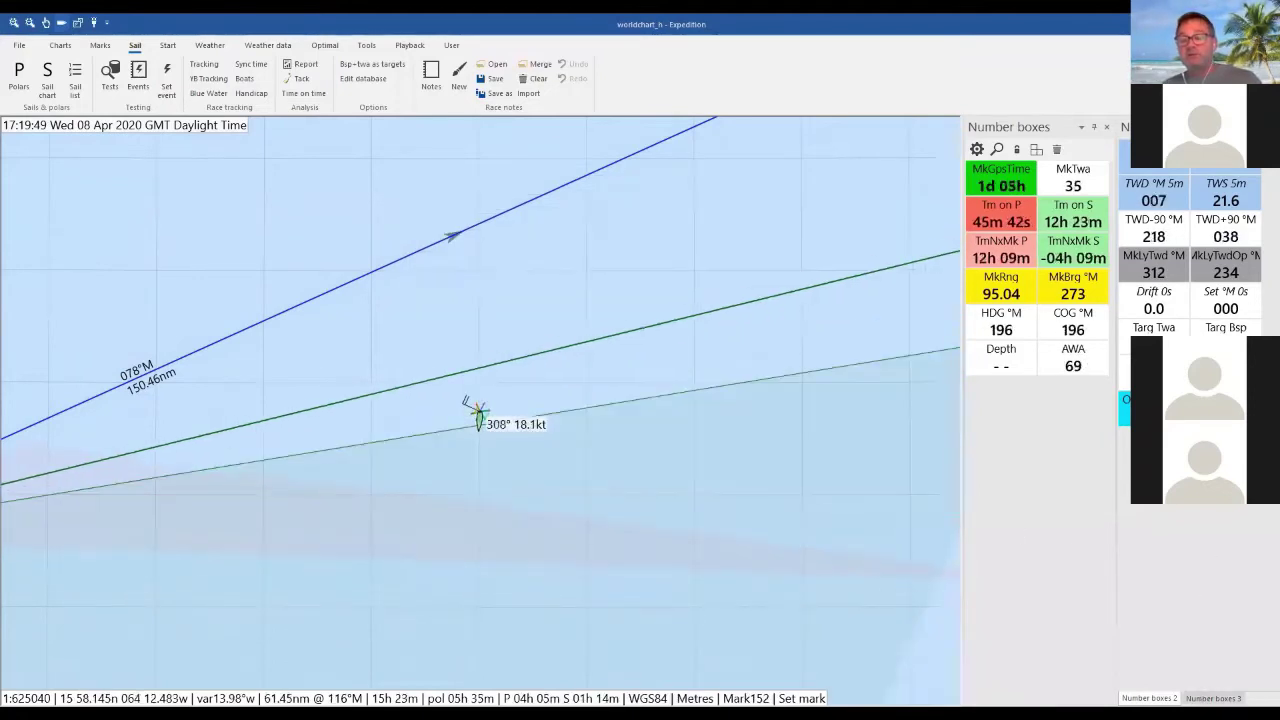
Show the Number boxes 3 page and reopen the polars at the Heel polar
click(1205, 698)
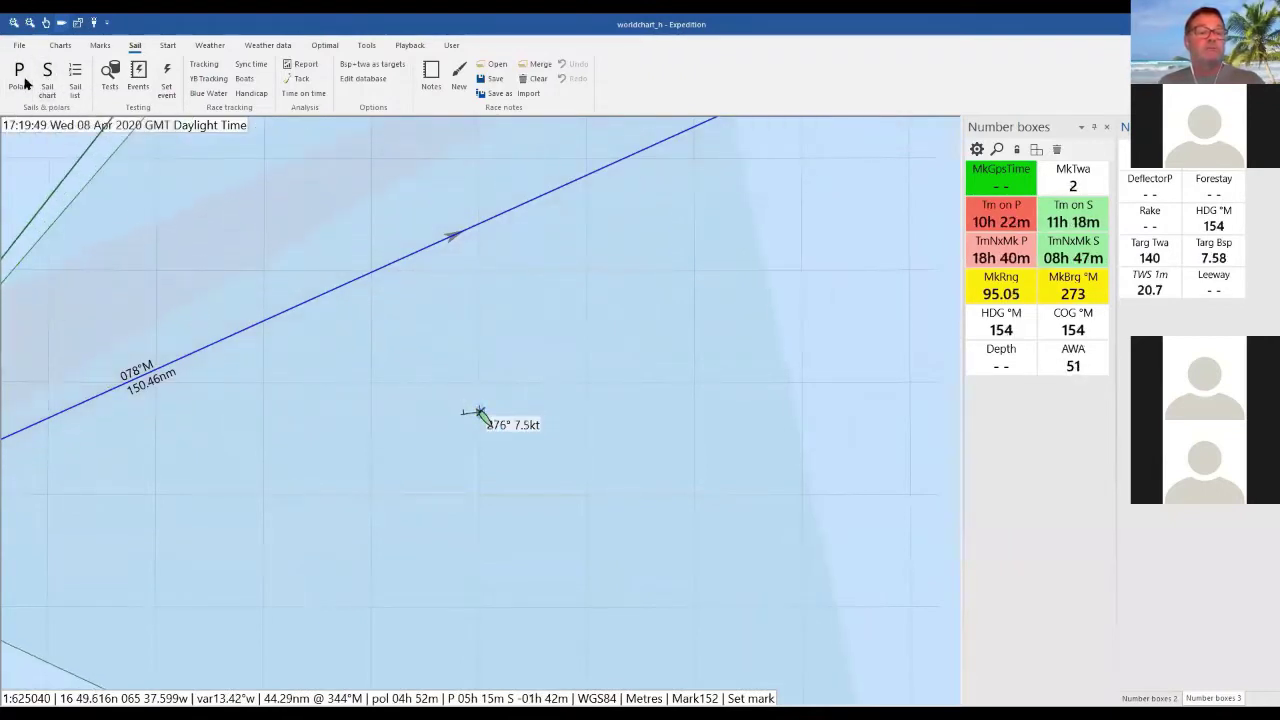
click(22, 80)
click(531, 209)
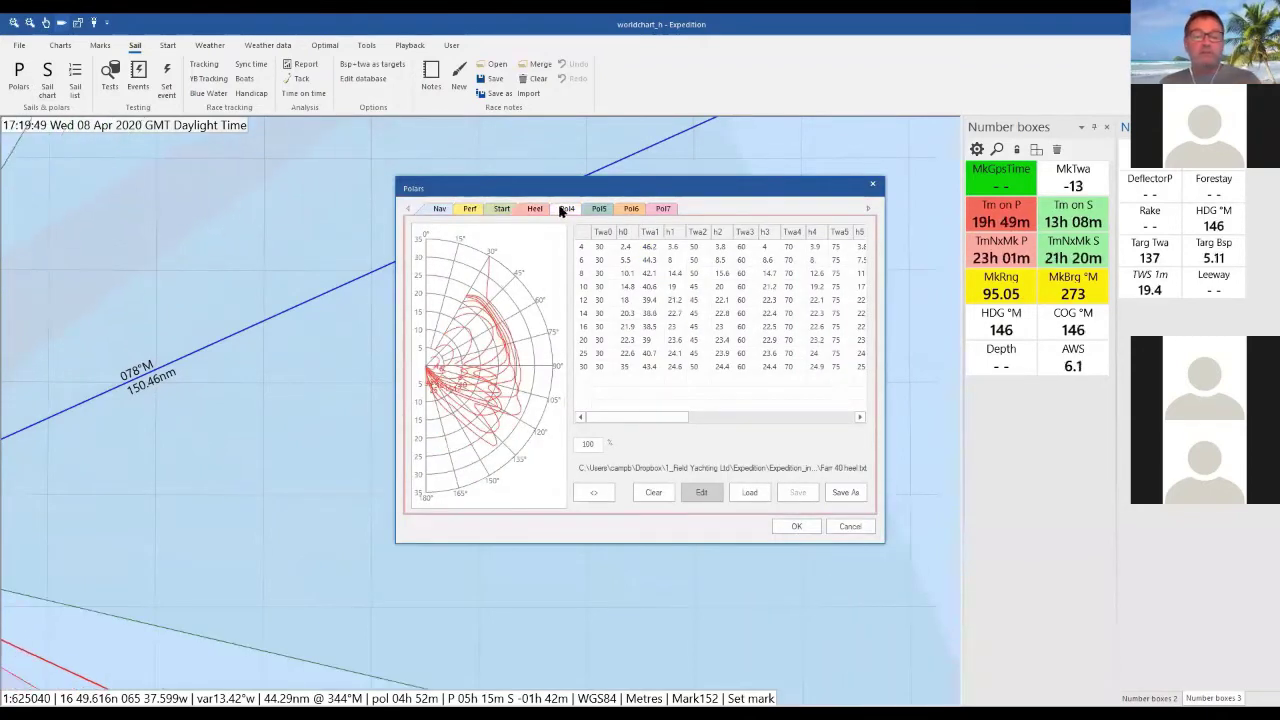
Review the user-defined Pol4 and Pol5 polars and the channels that can be assigned to Pol4, without choosing one
click(566, 209)
click(597, 209)
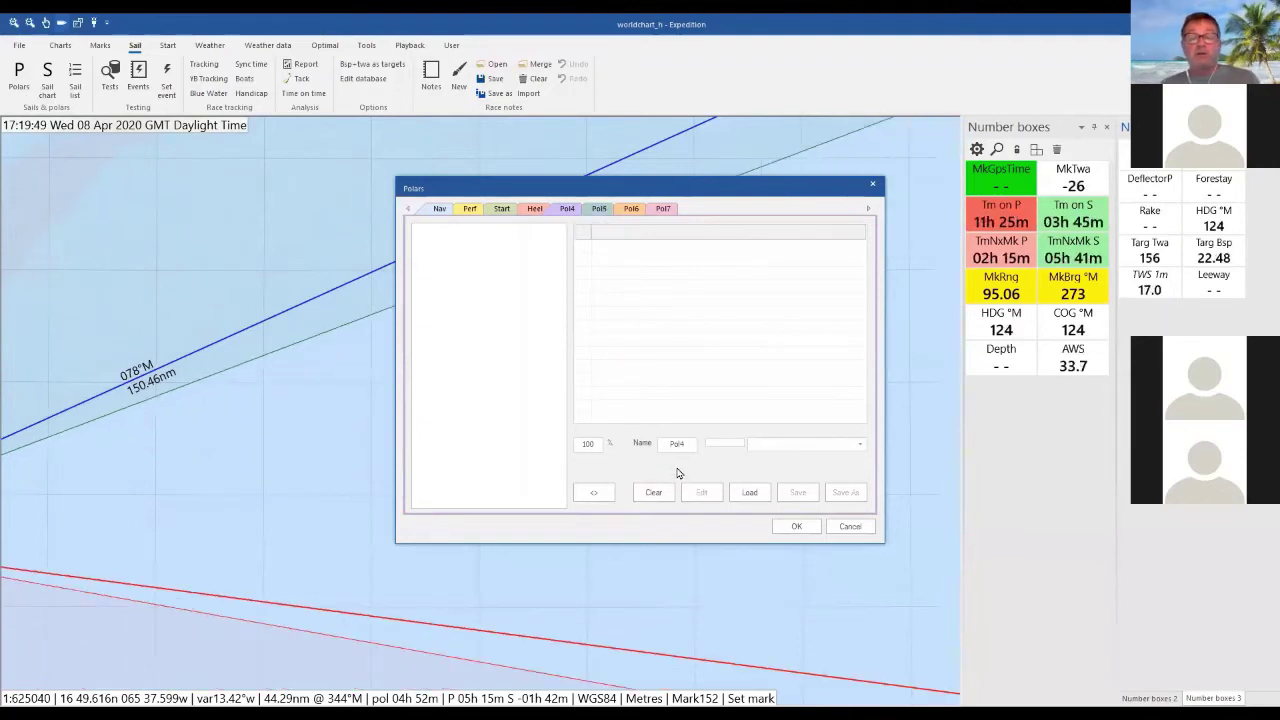
click(858, 446)
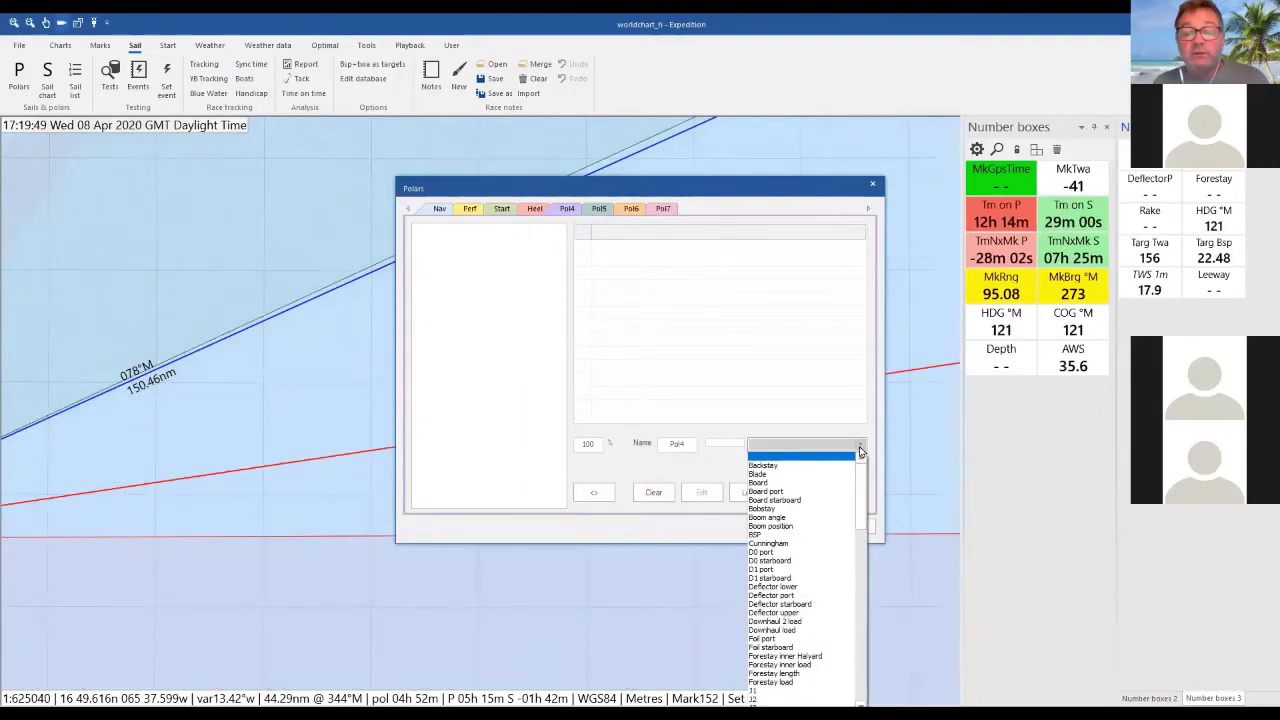
click(860, 449)
click(860, 449)
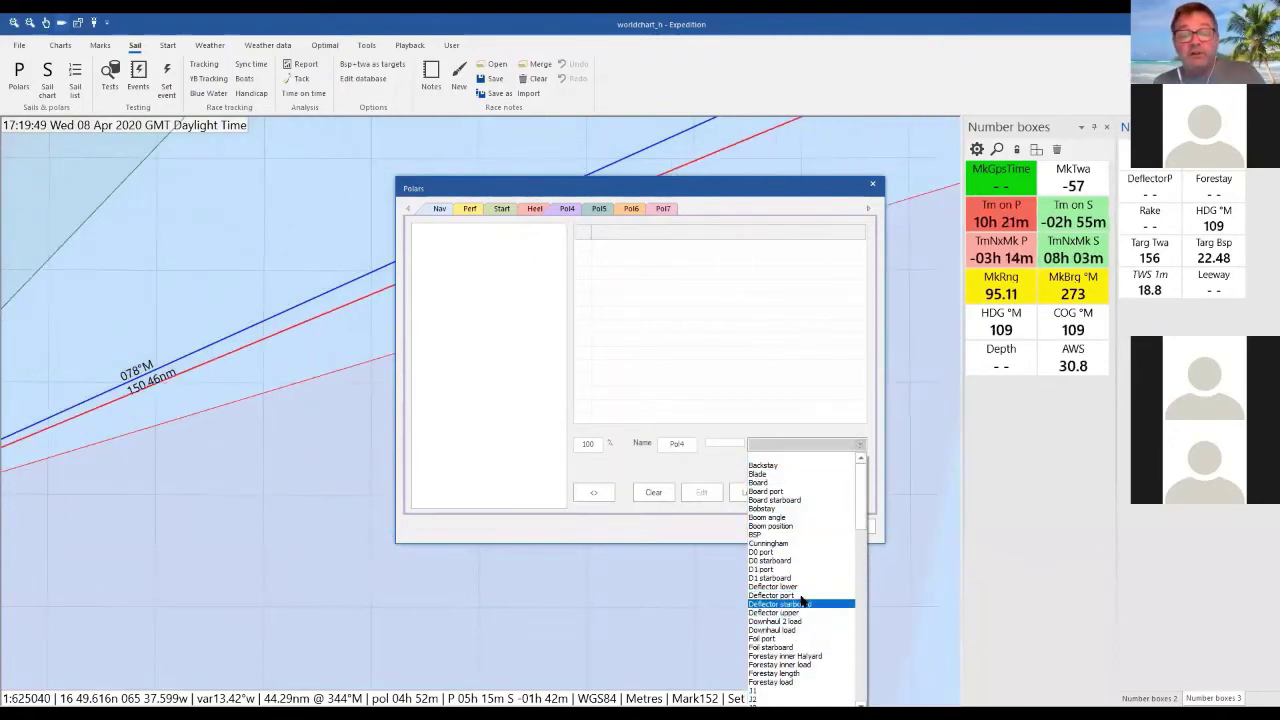
click(686, 482)
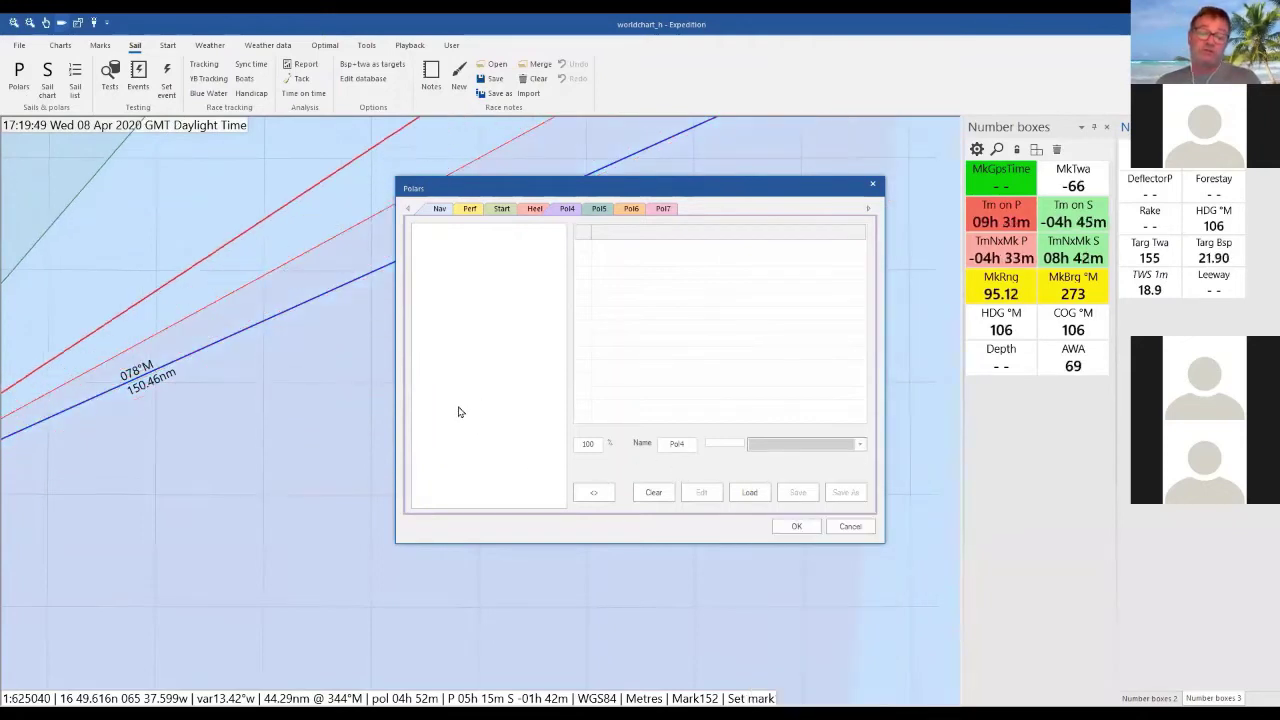
Load the Farr 40 leeway file as the Pol4 polar
click(752, 492)
scroll(677, 441, down, 10)
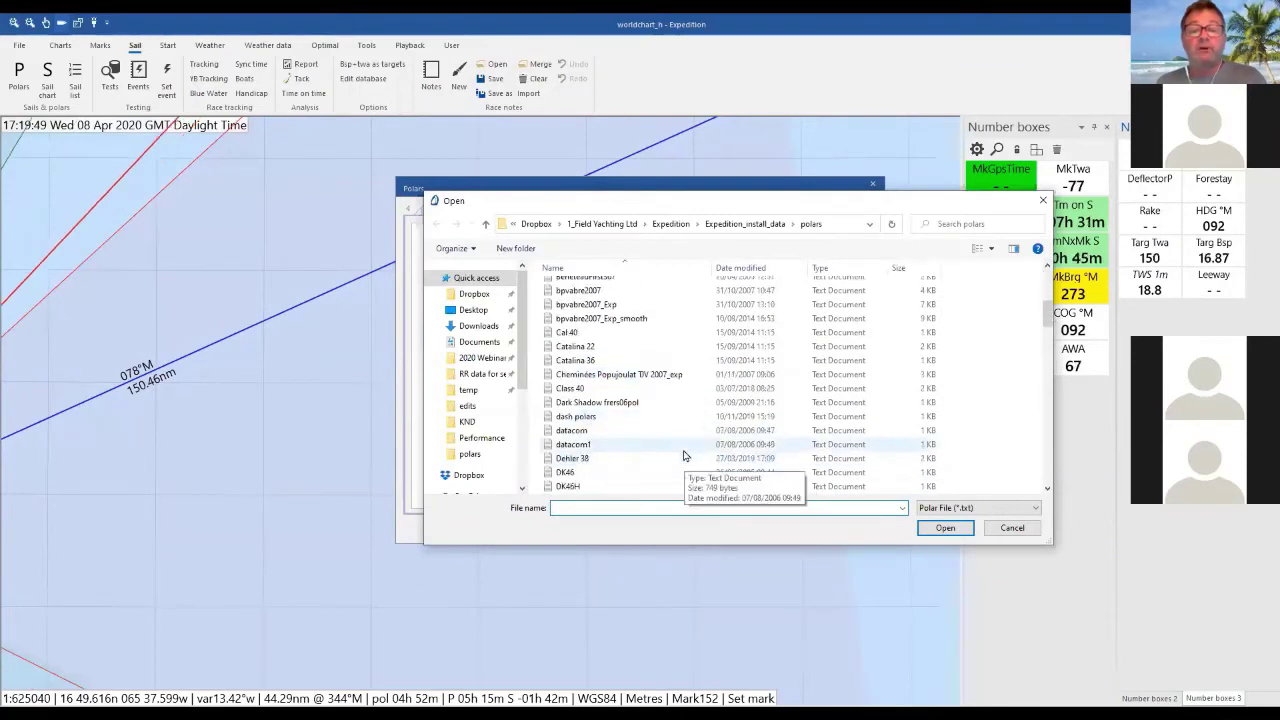
click(638, 446)
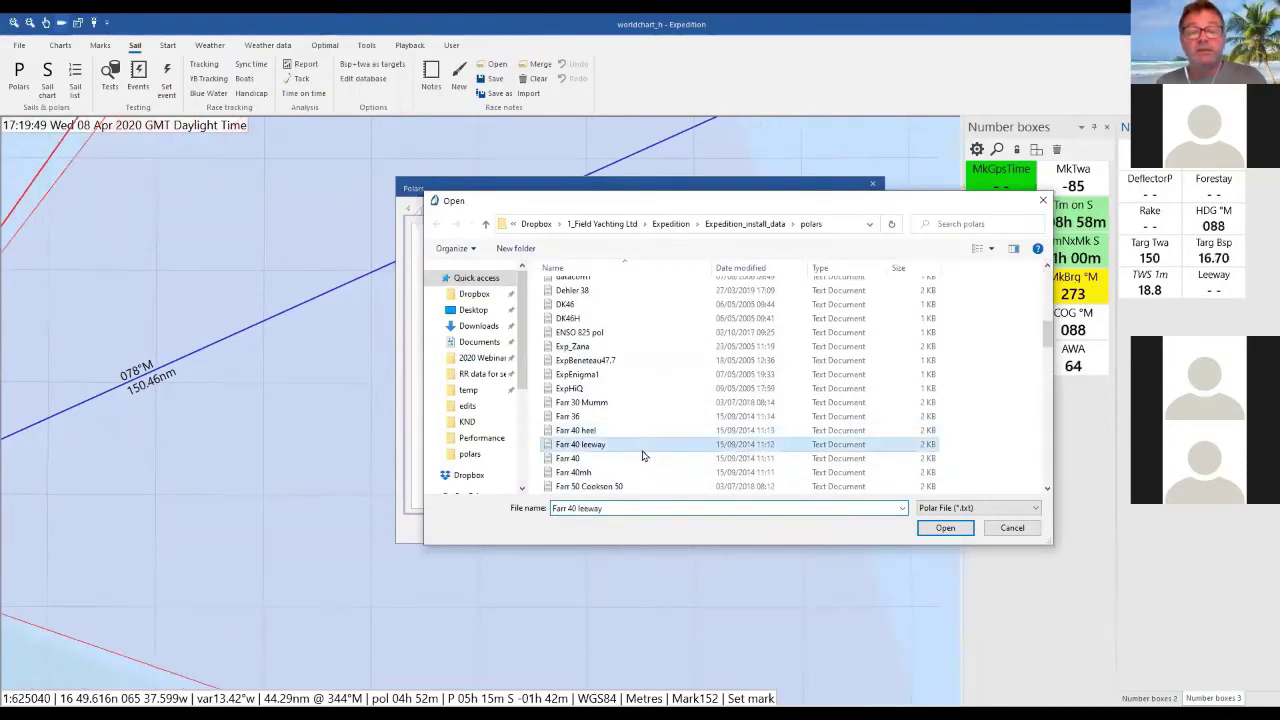
click(942, 532)
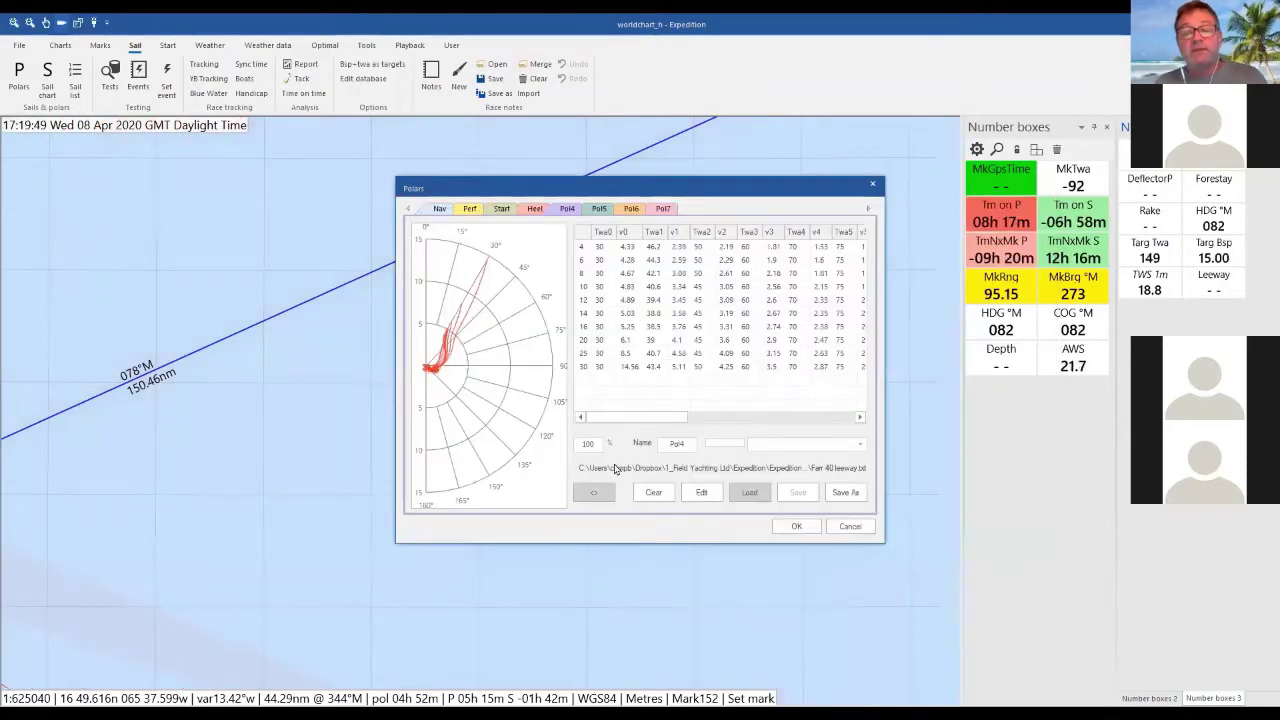
Assign the Leeway channel to the Pol4 polar
click(859, 446)
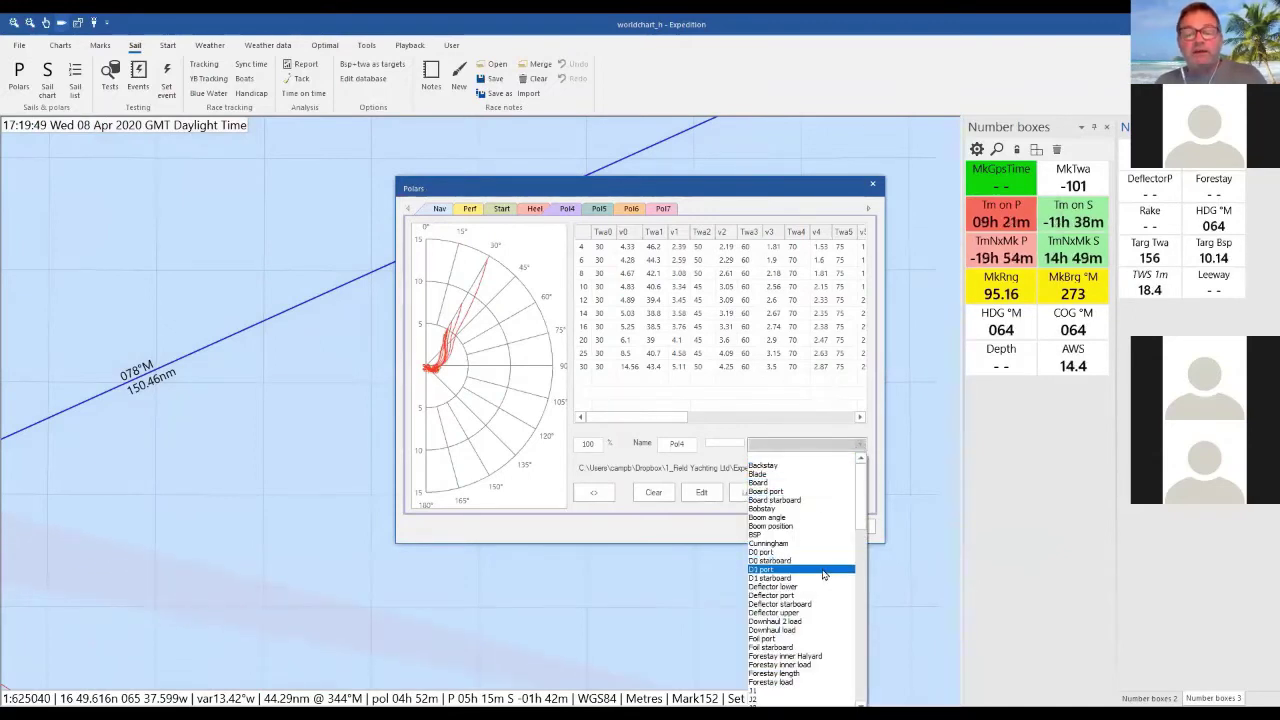
scroll(818, 578, down, 2)
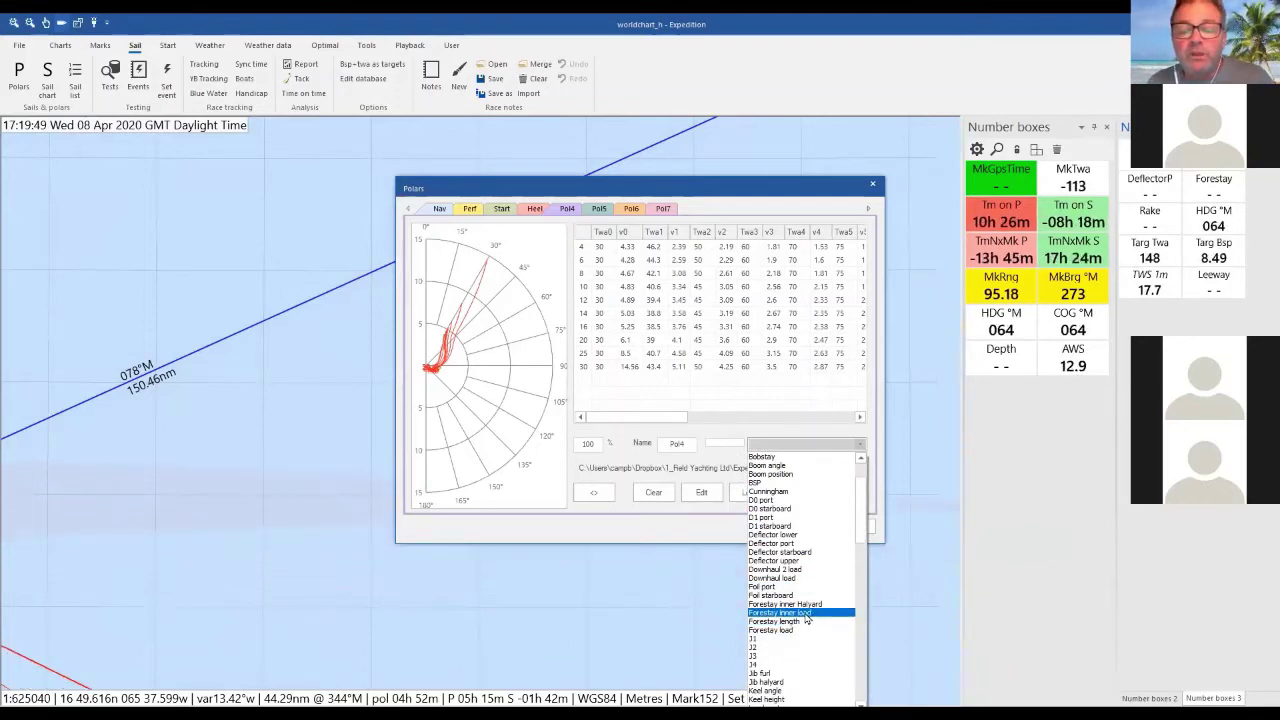
scroll(806, 620, down, 3)
click(773, 645)
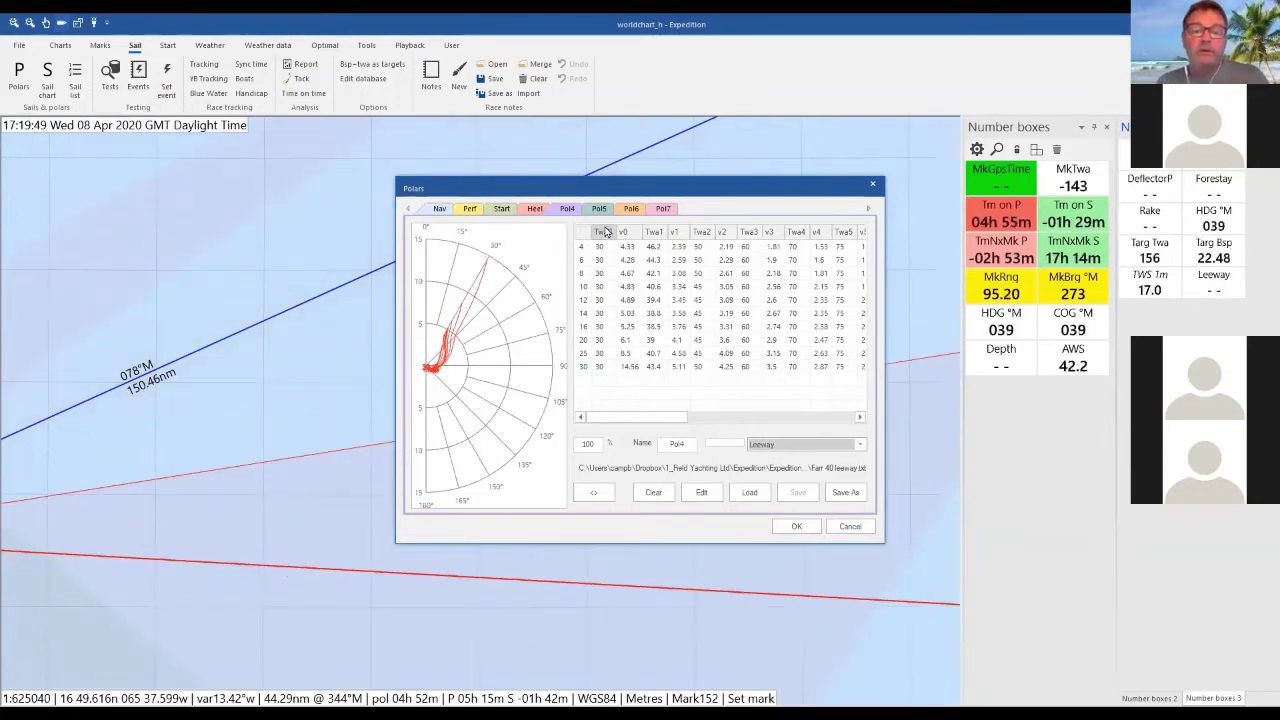
Look through the user-defined Pol5, Pol6 and Pol7 polars and apply the polar settings
click(663, 208)
click(599, 210)
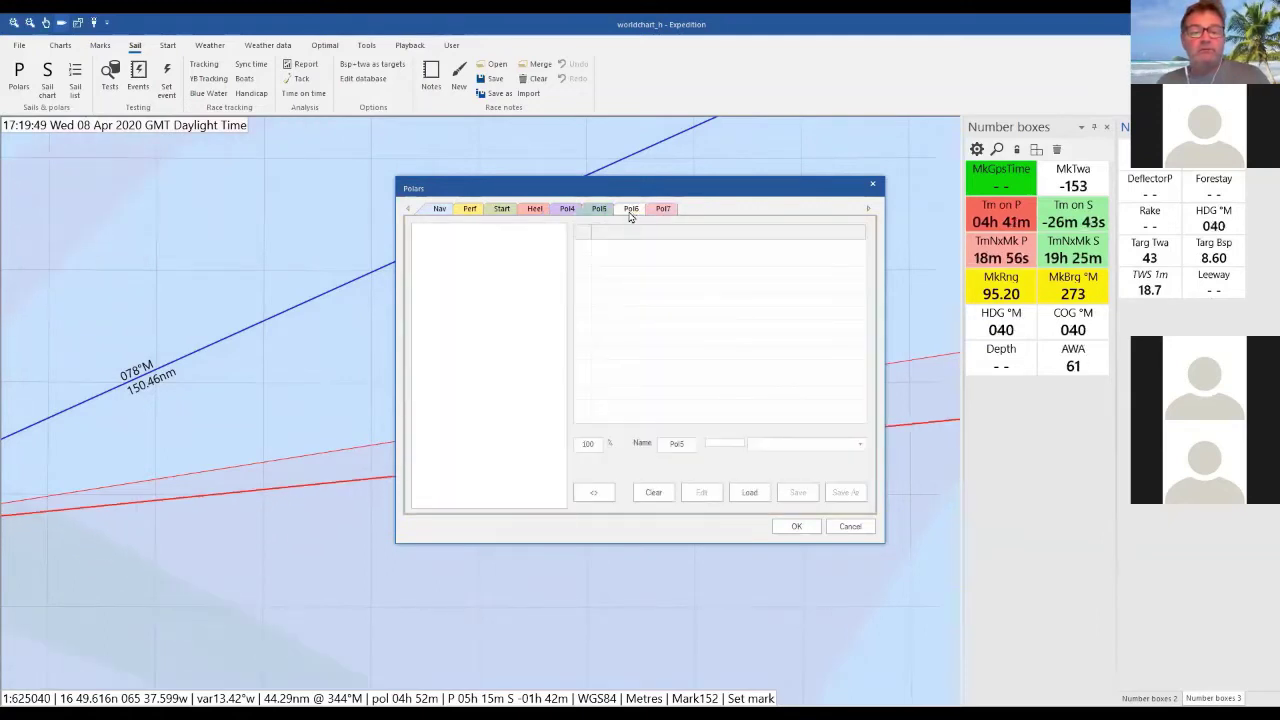
click(663, 209)
click(599, 209)
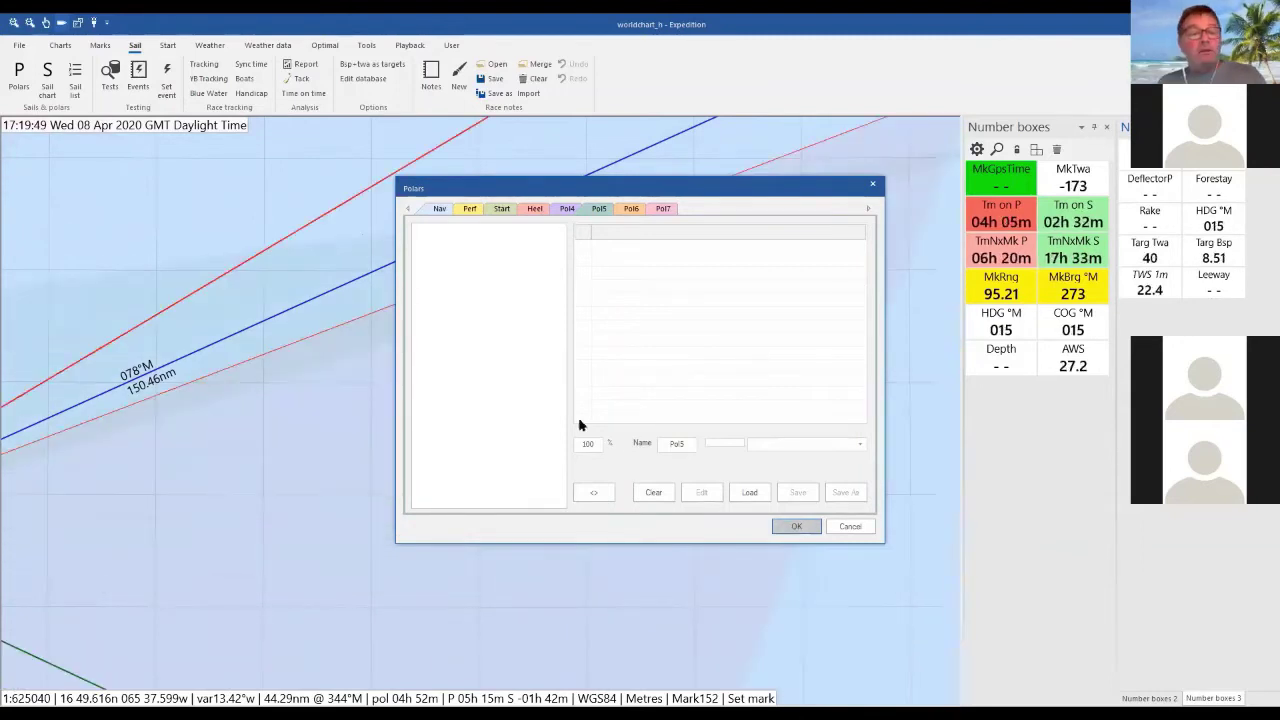
key(Return)
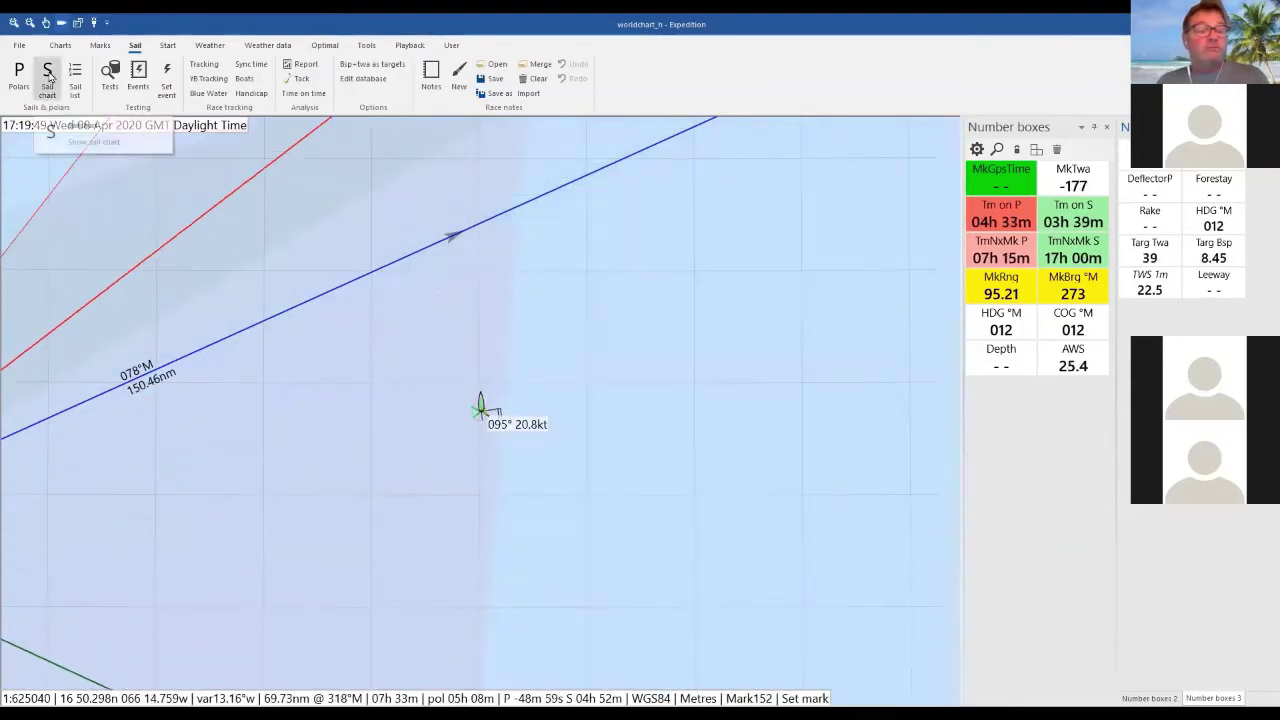
Open the sail chart and switch it from the grid-style SailChart.txt to the shape-based KNDSailChart.xml
click(47, 75)
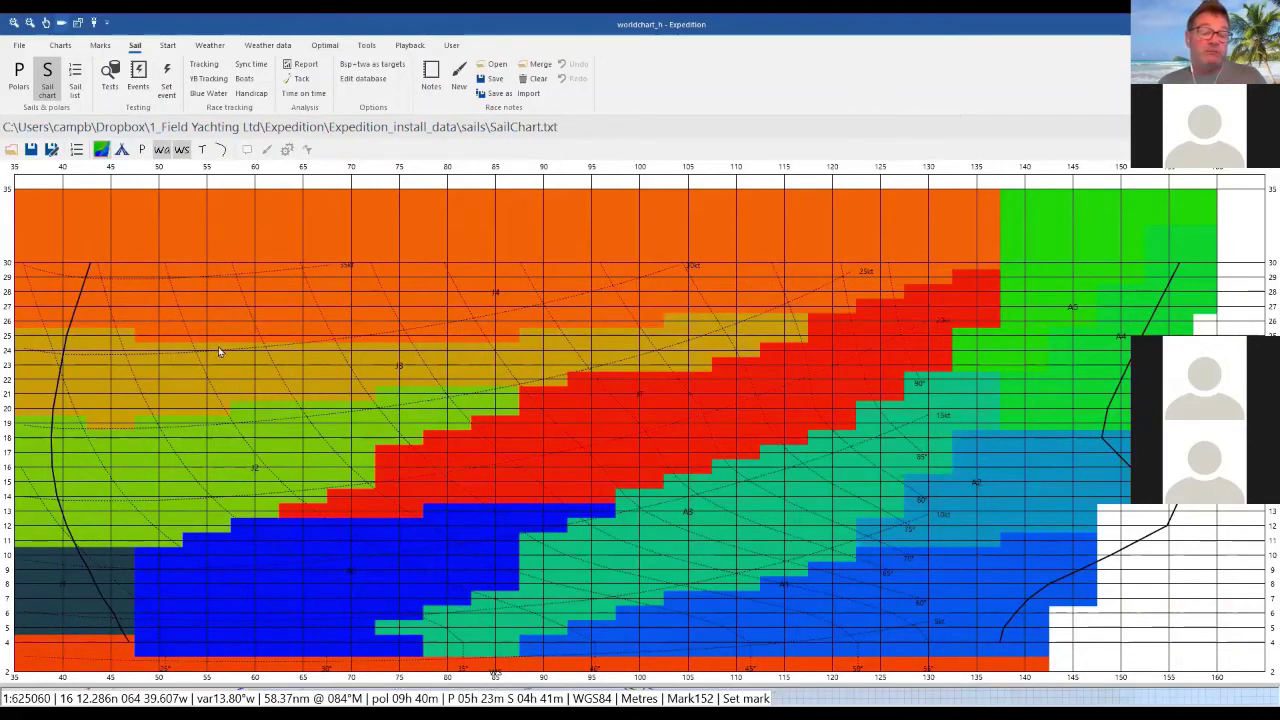
click(124, 151)
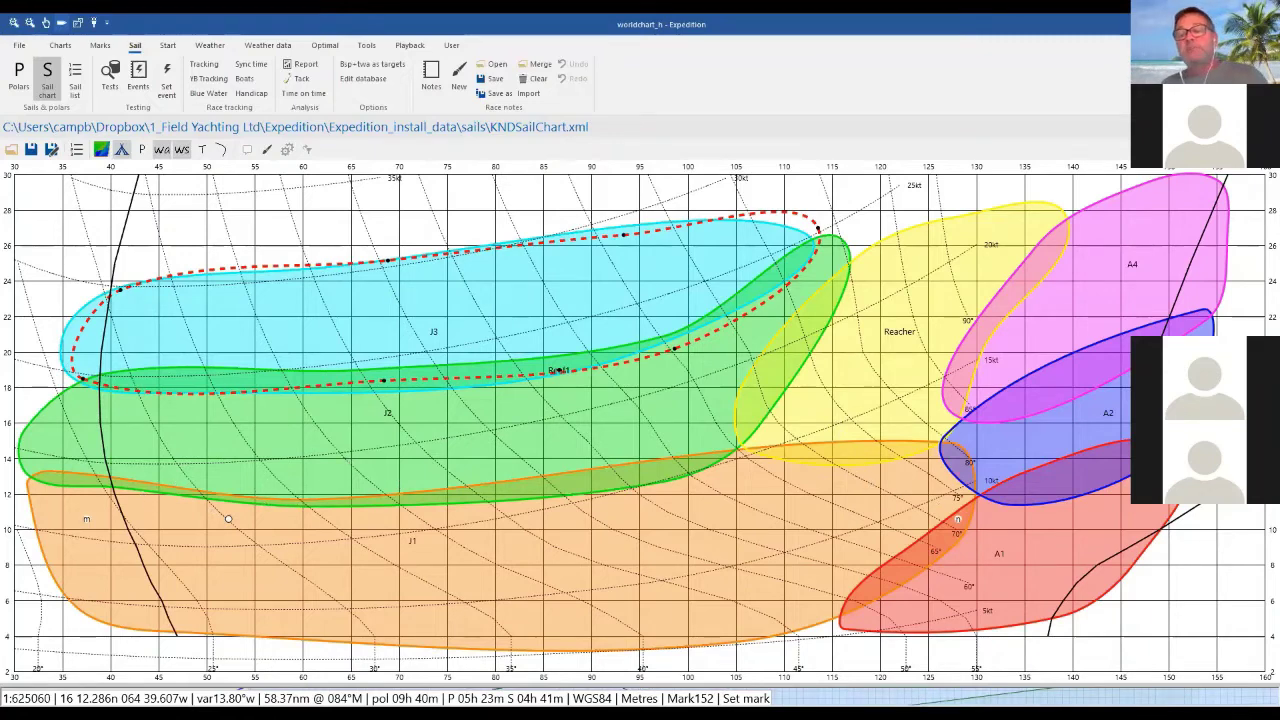
Undock the sail chart, dock it beside the map, and bring the Route table into view
click(1190, 271)
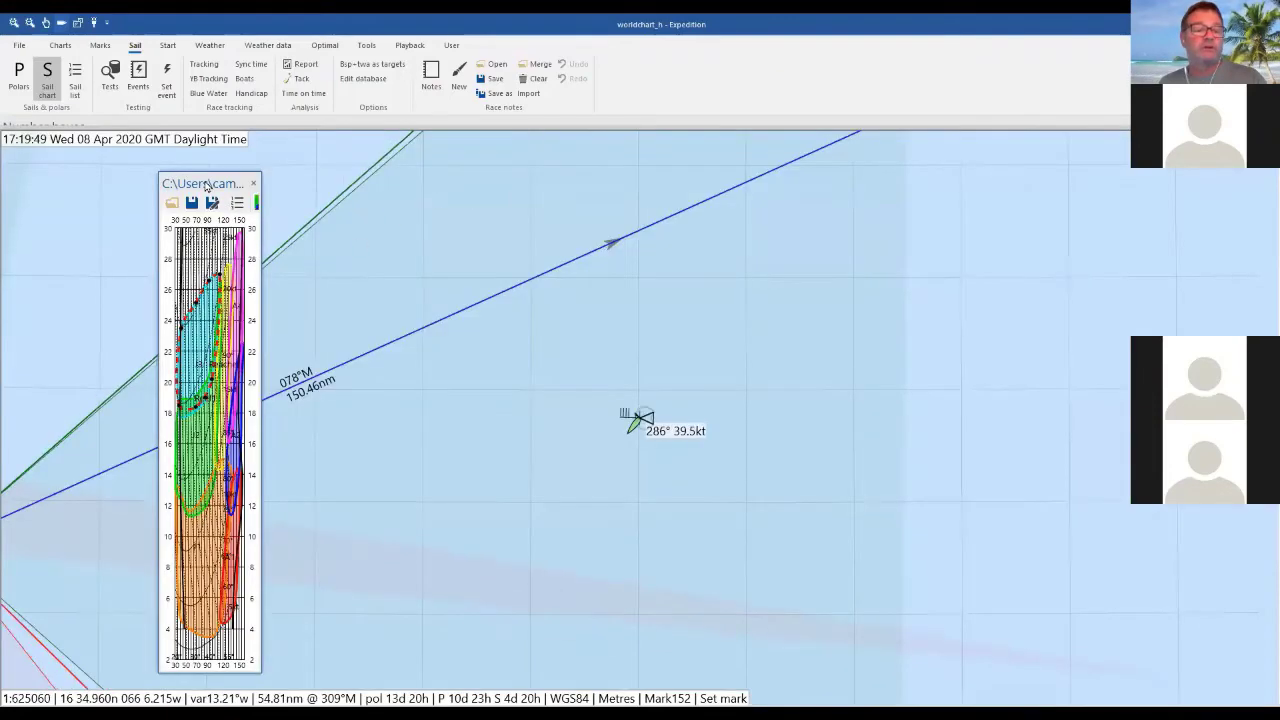
drag(205, 185, 607, 415)
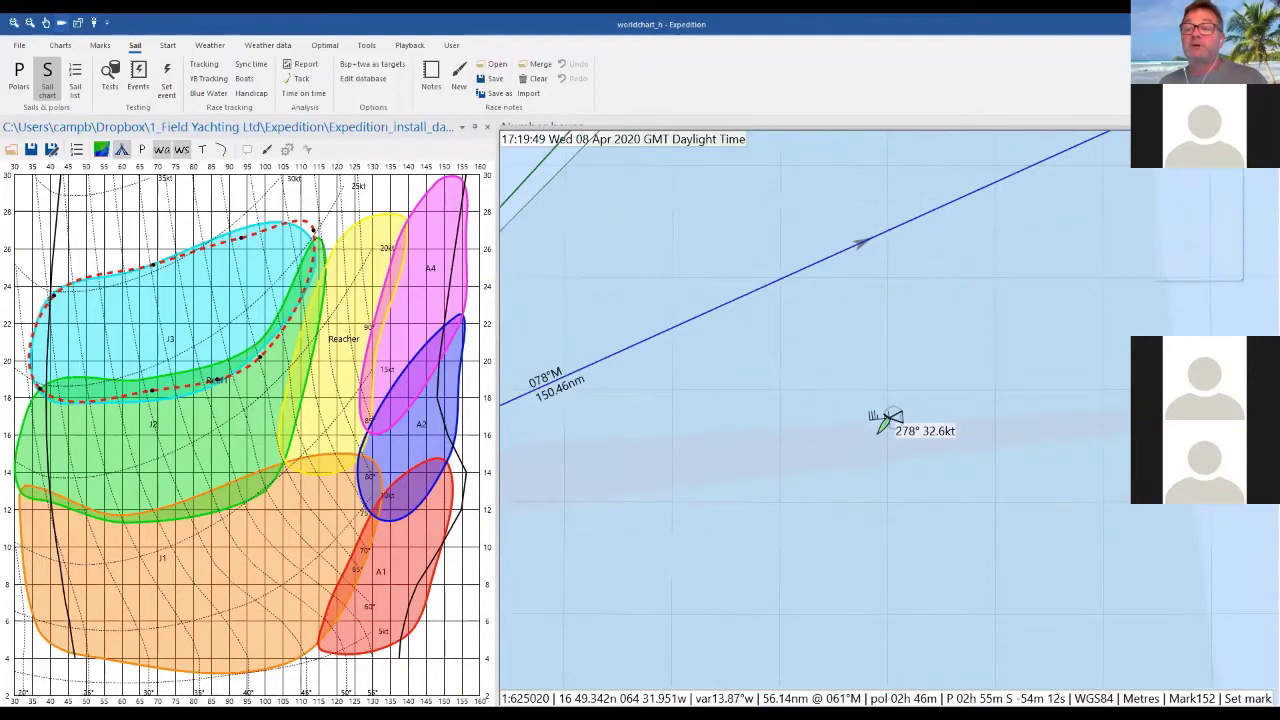
click(1195, 222)
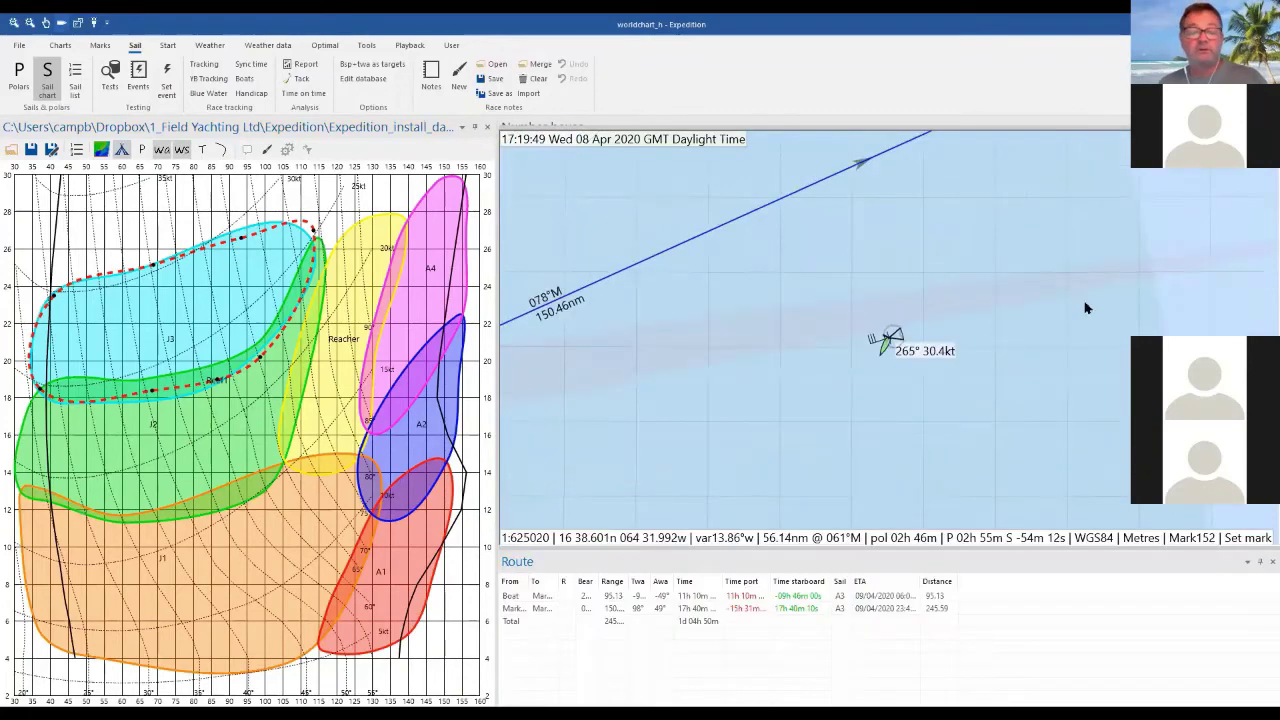